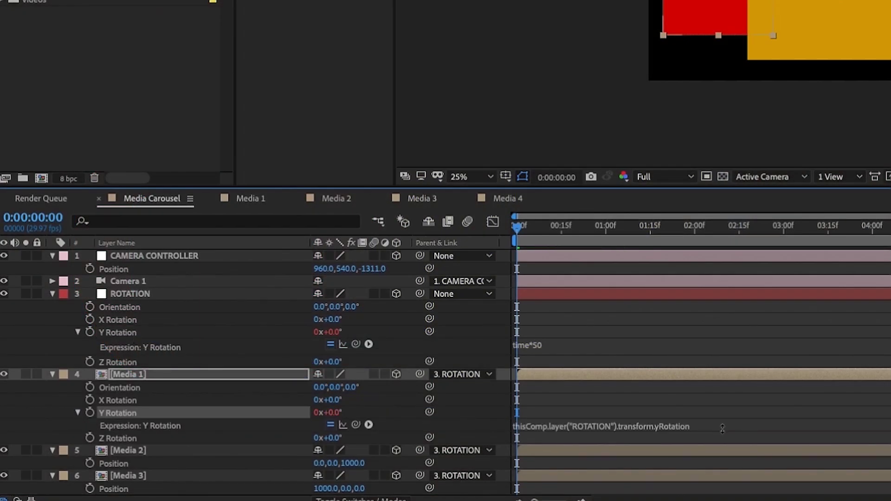
- Append *-1 to the Y Rotation expression of the Media 1 layer
{"action": "left_click", "coordinate": [721, 425]}
{"action": "type", "text": "*-1"}
{"action": "key", "text": "KP_Enter"}
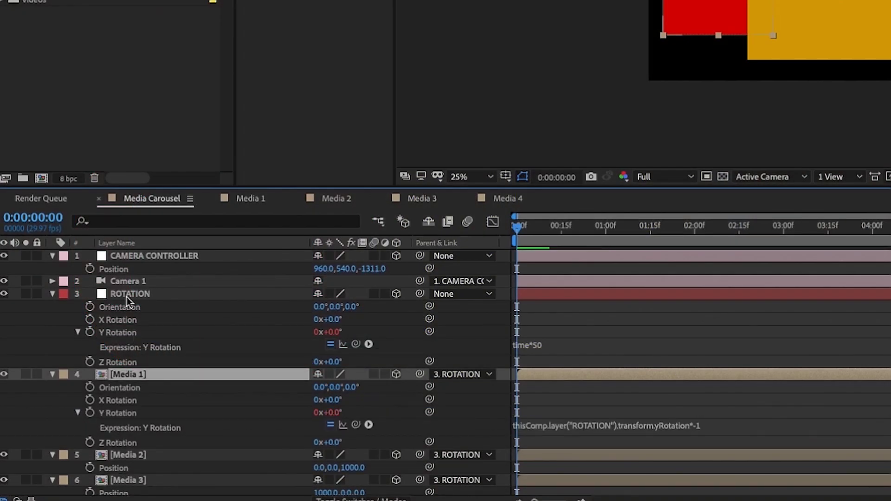
{"action": "left_click", "coordinate": [125, 293]}
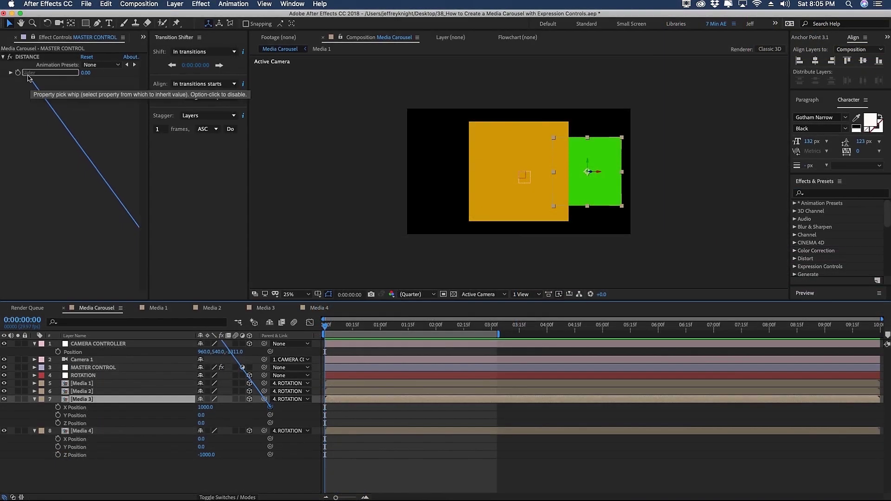
- Link the Media 4 layer's Z Position to the DISTANCE slider of MASTER CONTROL
{"action": "left_click", "coordinate": [35, 399]}
{"action": "left_click", "coordinate": [78, 408]}
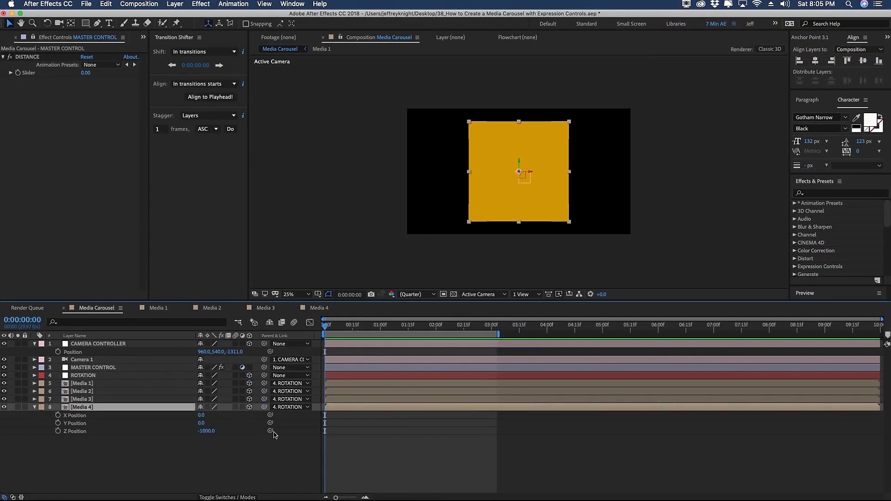
{"action": "left_click_drag", "start_coordinate": [270, 431], "coordinate": [28, 73]}
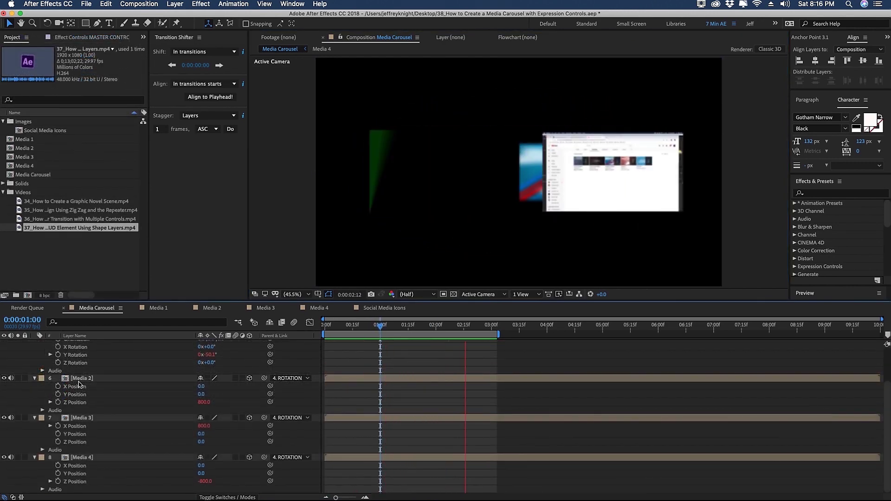
{"action": "left_click", "coordinate": [44, 387]}
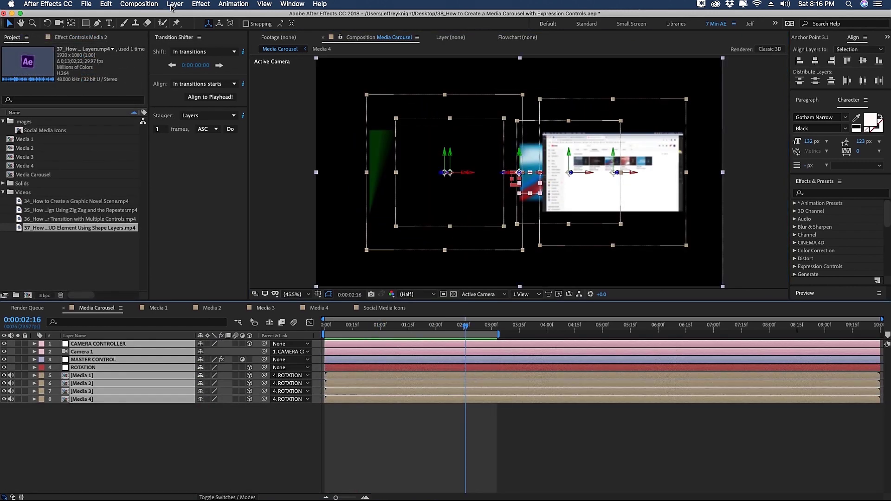
{"action": "left_click", "coordinate": [175, 4]}
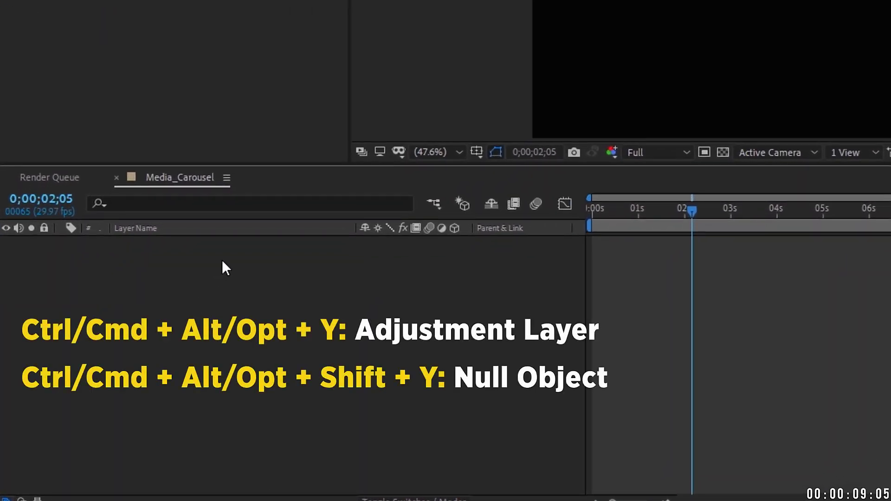
- Add an adjustment layer to the Media_Carousel composition and name it Controls
{"action": "key", "text": "ctrl+alt+y"}
{"action": "key", "text": "Return"}
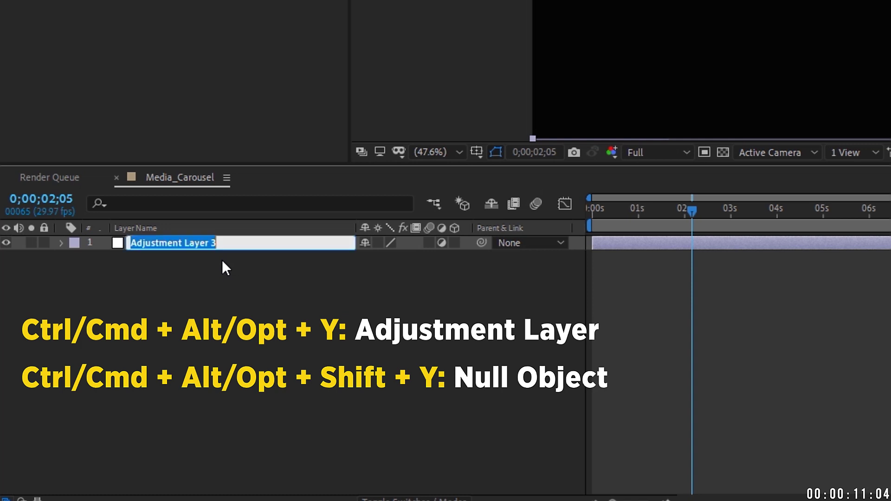
{"action": "type", "text": "Controls"}
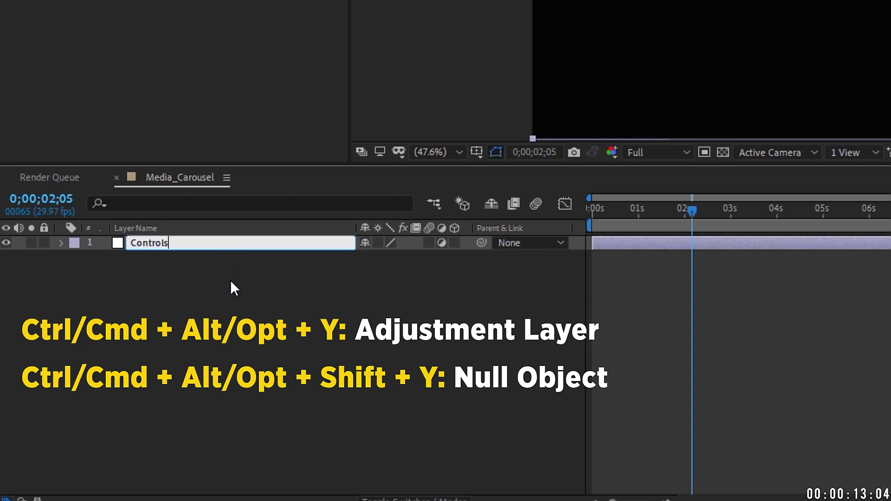
{"action": "key", "text": "Return"}
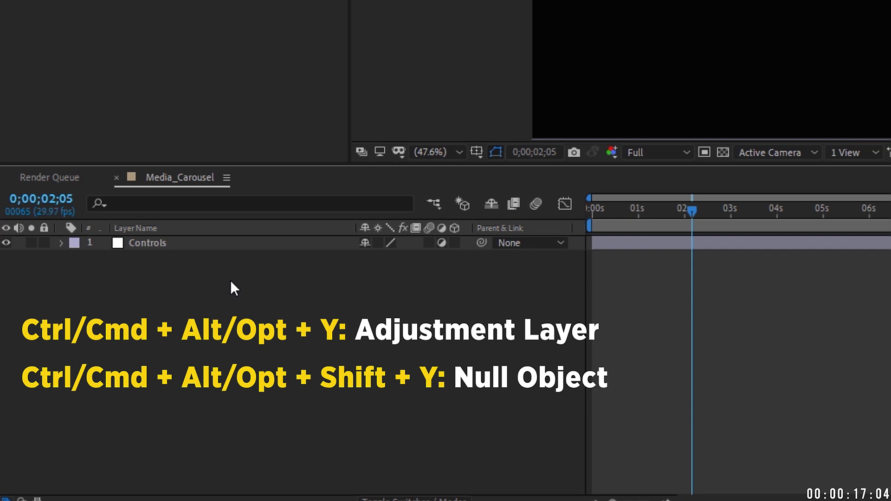
- Add a null object above Controls, duplicate it twice, and make all three nulls 3D layers
{"action": "key", "text": "ctrl+alt+shift+y"}
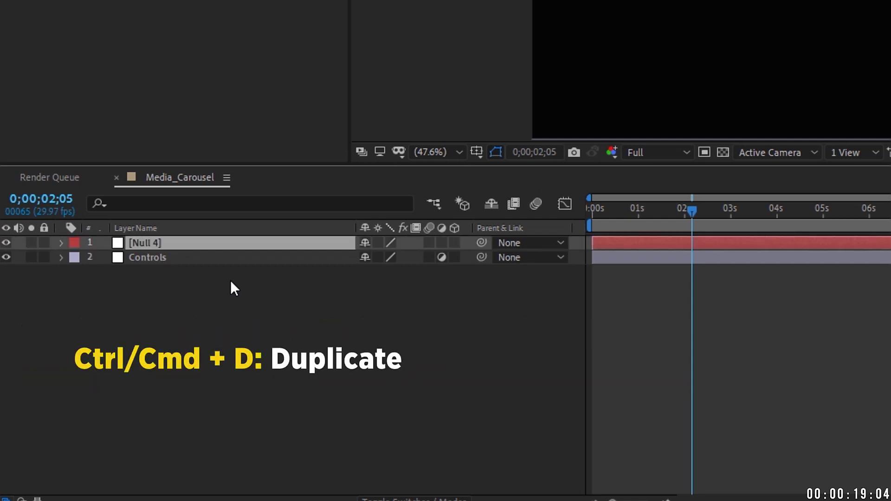
{"action": "key", "text": "ctrl+d"}
{"action": "key", "text": "ctrl+d"}
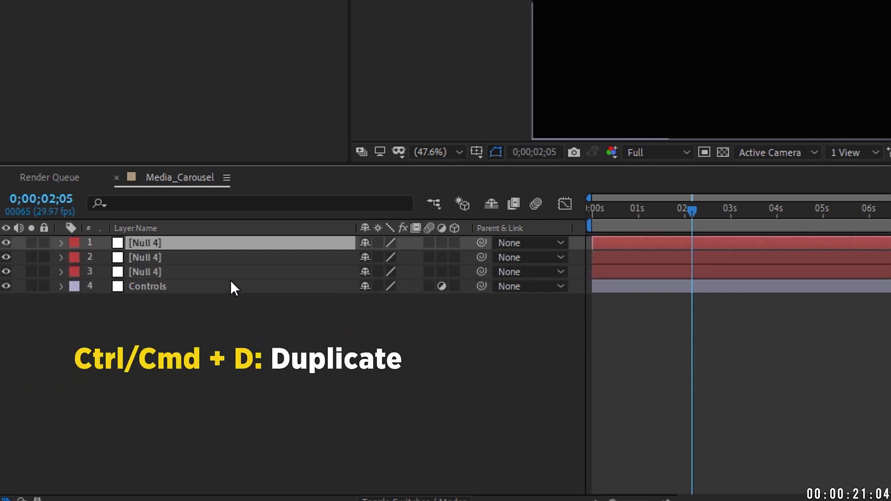
{"action": "left_click", "coordinate": [172, 269], "text": "shift"}
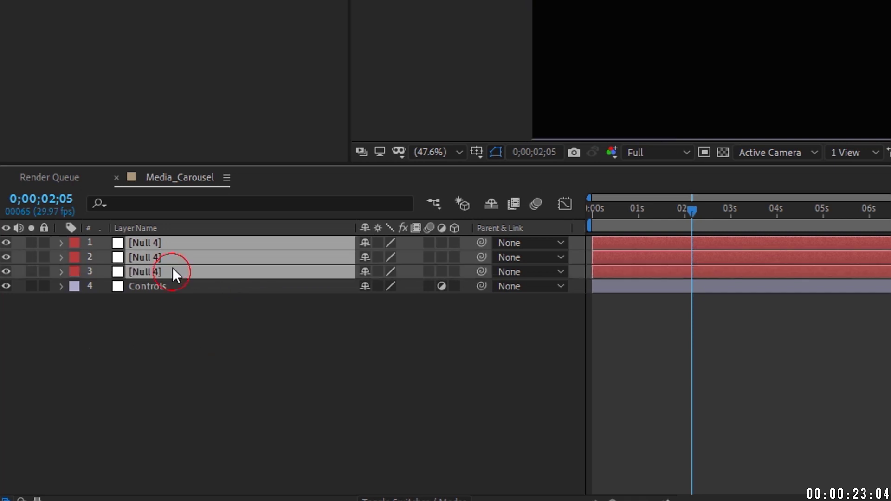
{"action": "left_click", "coordinate": [178, 311]}
- Rename the three nulls, in layer order, as Camera Control, Camera Focus and Spinner
{"action": "left_click", "coordinate": [174, 244]}
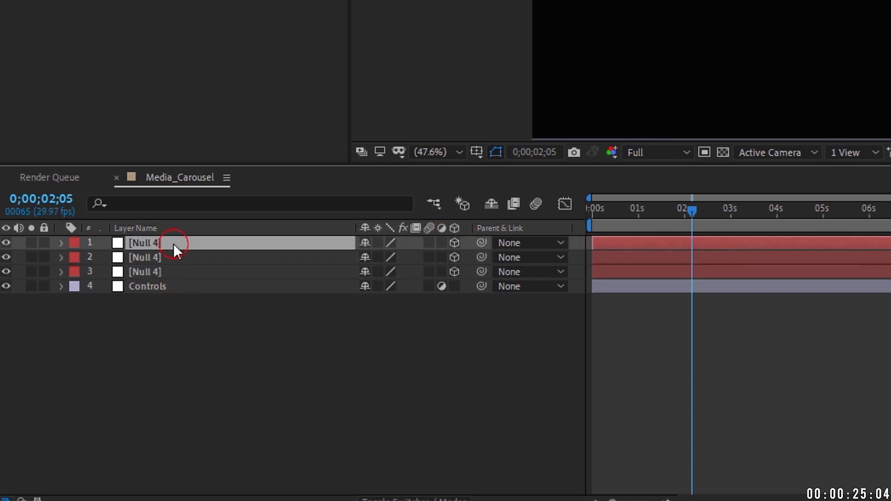
{"action": "key", "text": "Return"}
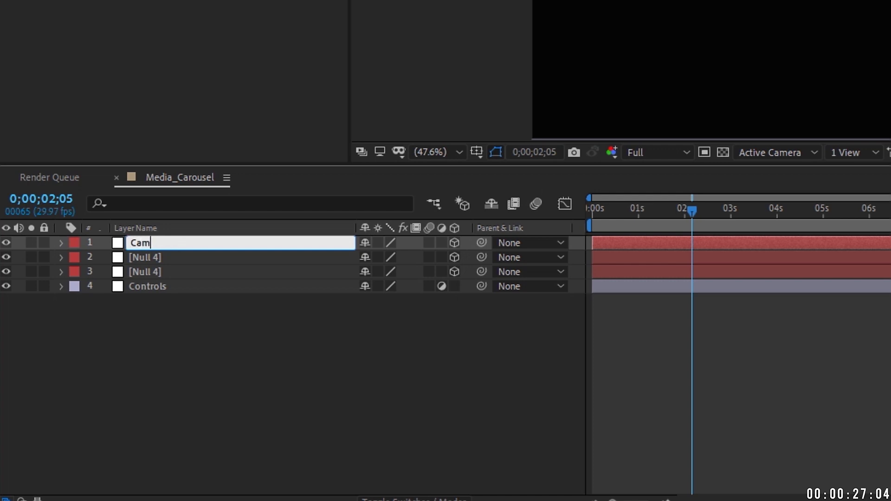
{"action": "type", "text": "Camera Control"}
{"action": "key", "text": "Return"}
{"action": "left_click", "coordinate": [173, 257]}
{"action": "key", "text": "Return"}
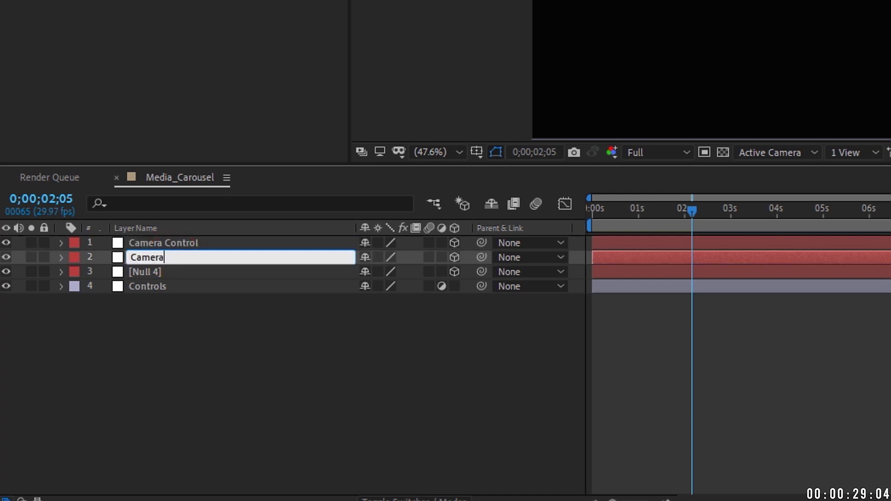
{"action": "left_click", "coordinate": [168, 272]}
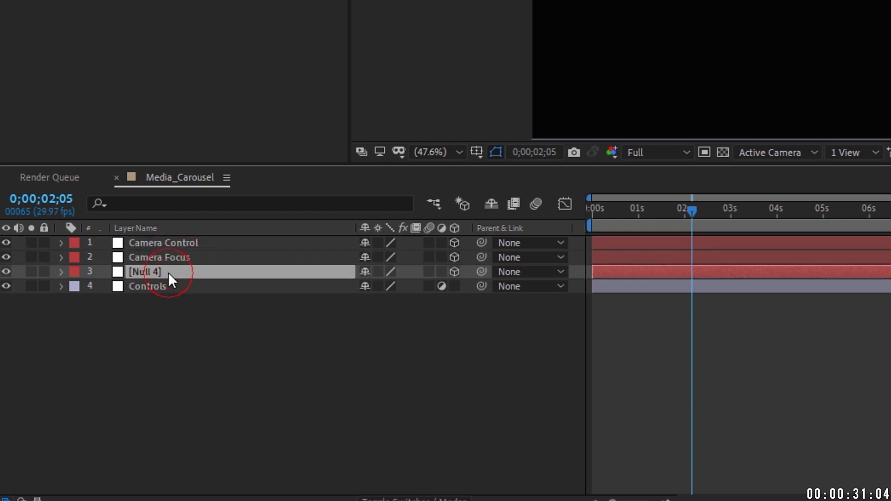
{"action": "key", "text": "Return"}
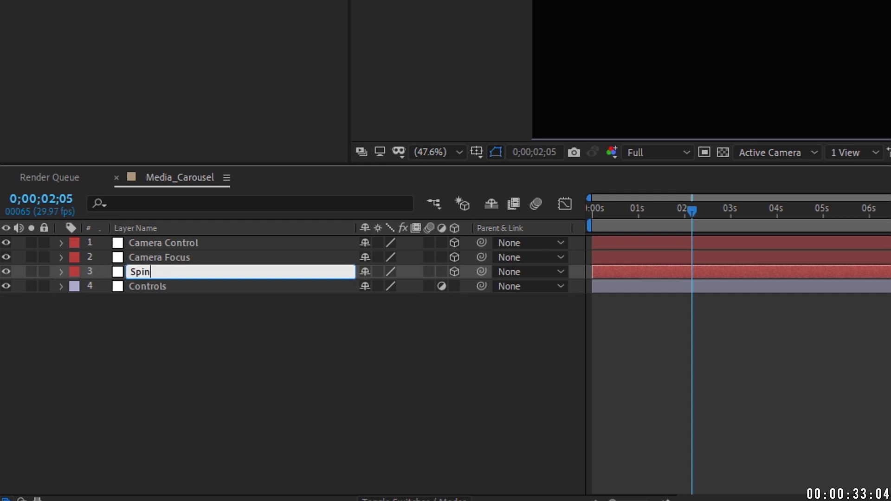
{"action": "key", "text": "Return"}
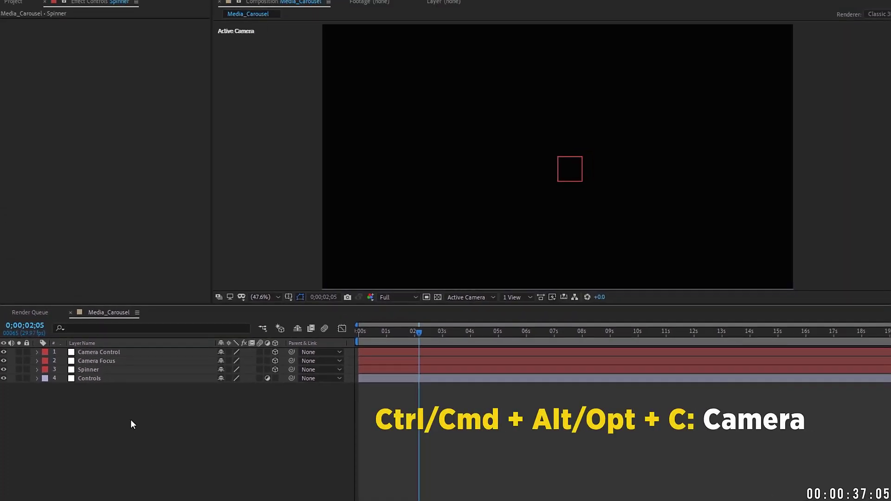
- Add a camera with the default settings and move the Camera Control null above it in the layer stack
{"action": "key", "text": "ctrl+alt+c"}
{"action": "key", "text": "Return"}
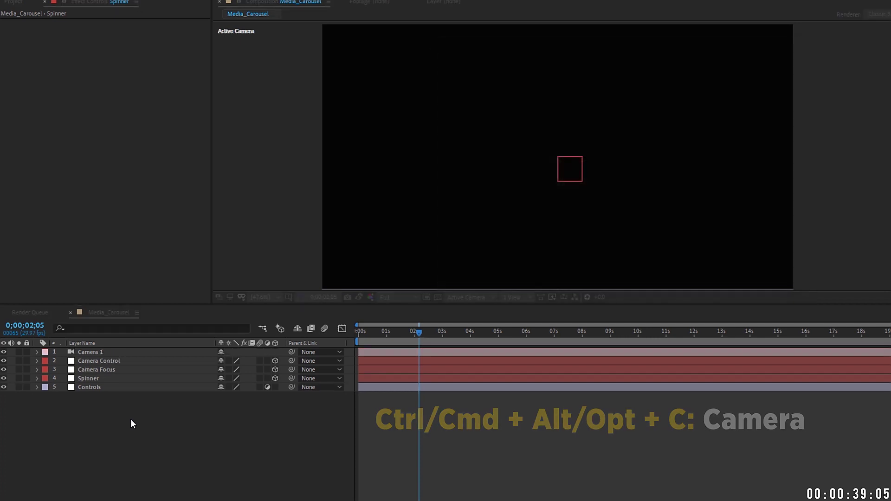
{"action": "left_click", "coordinate": [108, 360]}
{"action": "left_click_drag", "start_coordinate": [178, 258], "coordinate": [182, 242]}
- Parent Camera 1 to the Camera Control null and give both layers an orange label
{"action": "left_click", "coordinate": [189, 255]}
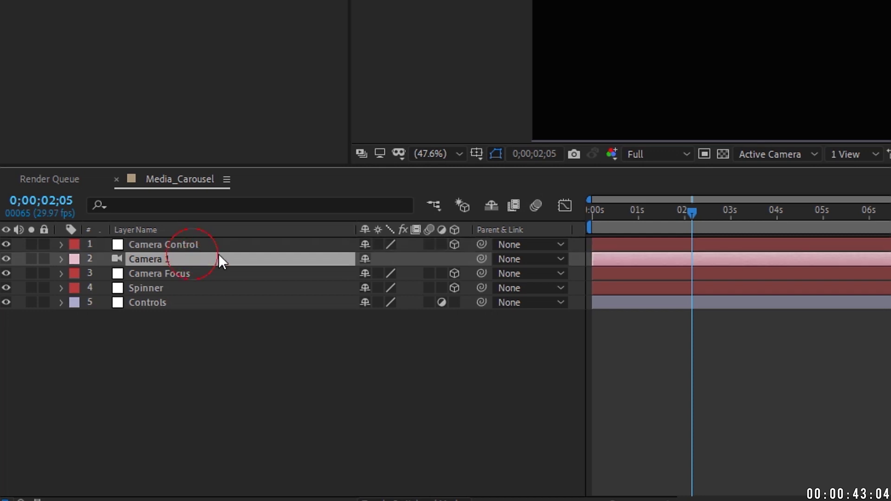
{"action": "left_click_drag", "start_coordinate": [483, 259], "coordinate": [486, 242]}
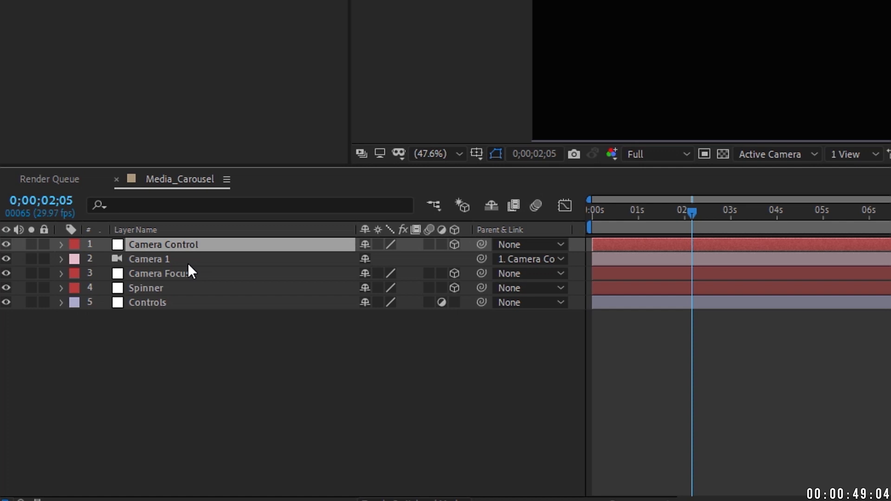
{"action": "left_click", "coordinate": [153, 258], "text": "ctrl"}
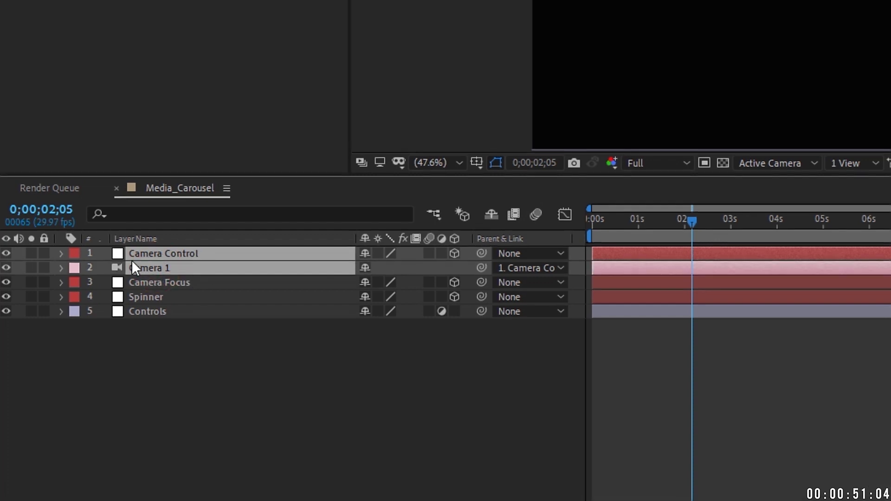
{"action": "left_click", "coordinate": [75, 259]}
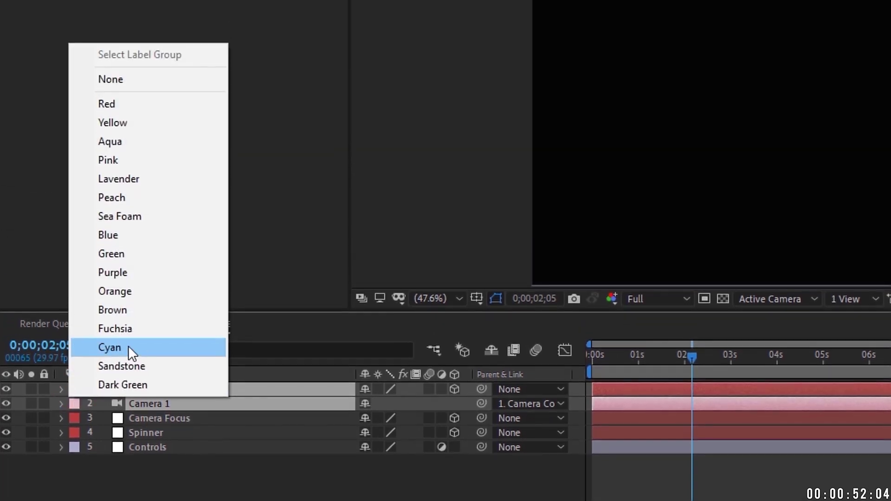
{"action": "left_click", "coordinate": [144, 291]}
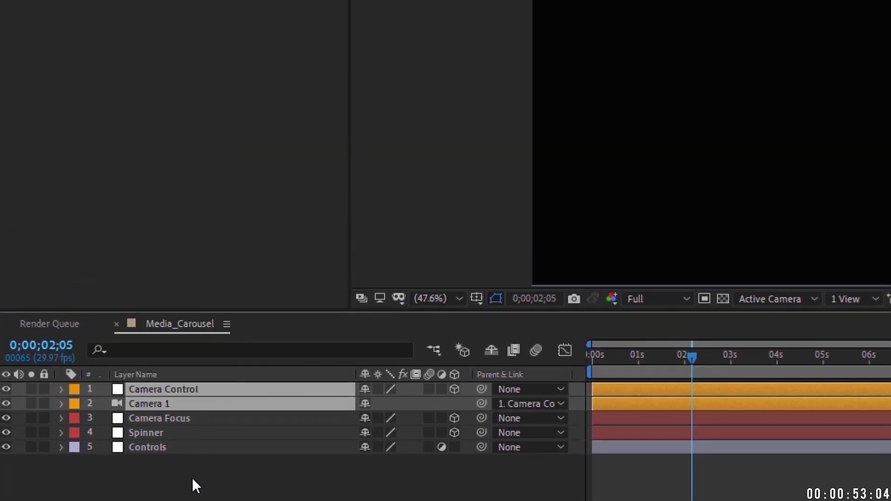
{"action": "left_click", "coordinate": [192, 478]}
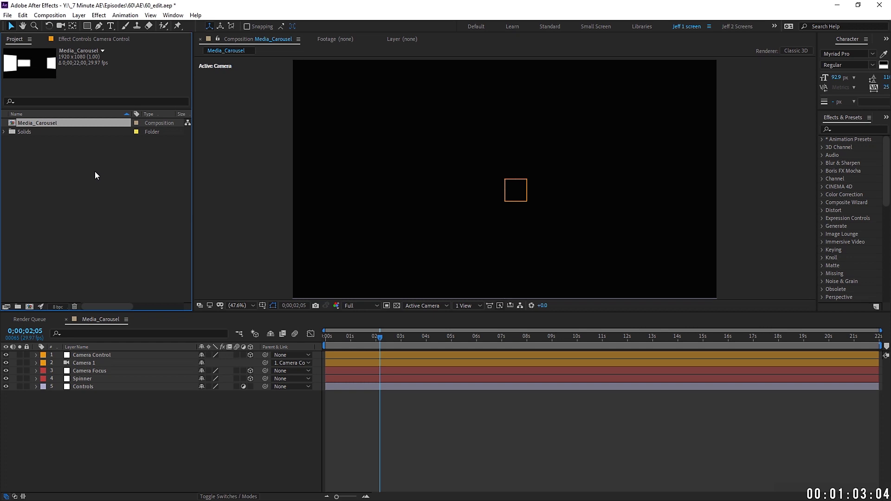
- Create a new composition named Media 01 with a width and height of 650 px
{"action": "left_click", "coordinate": [99, 184]}
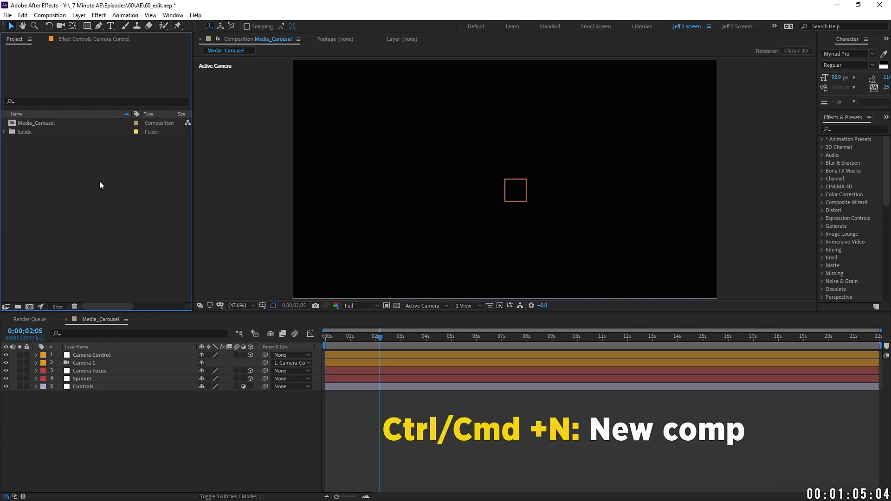
{"action": "key", "text": "ctrl+n"}
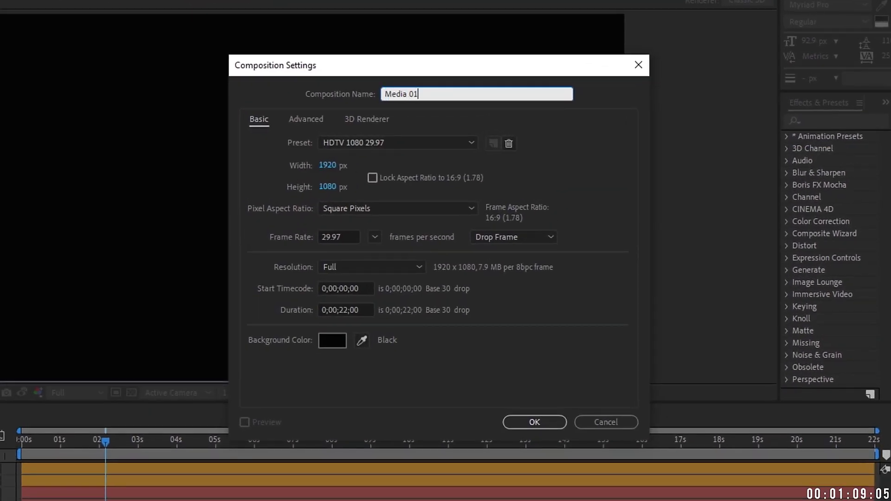
{"action": "left_click", "coordinate": [336, 165]}
{"action": "type", "text": "650"}
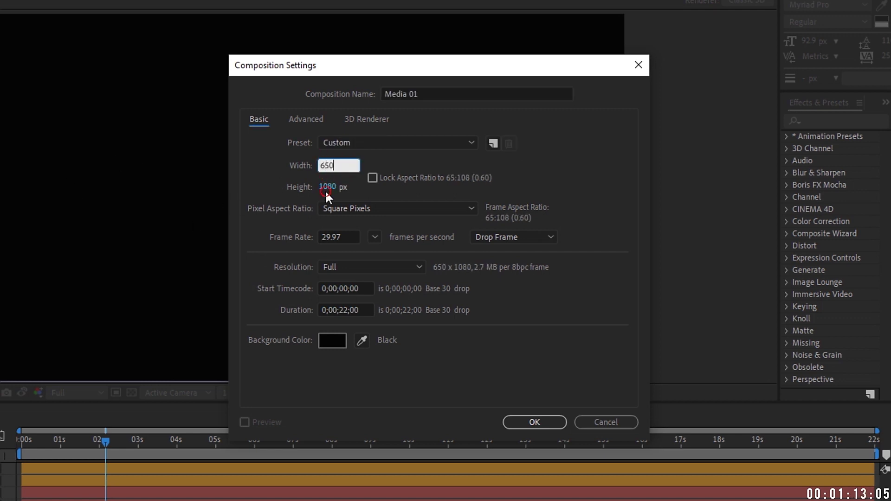
{"action": "left_click", "coordinate": [327, 188]}
{"action": "type", "text": "650"}
{"action": "left_click", "coordinate": [534, 422]}
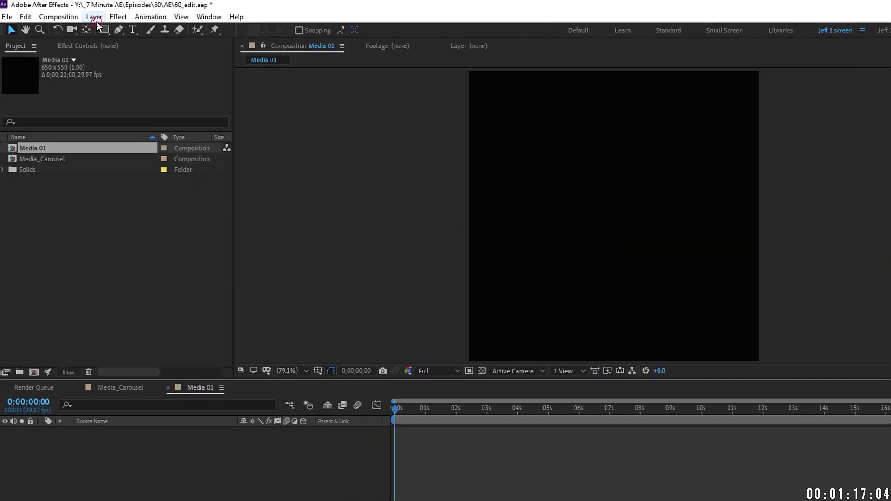
- Add an empty shape layer to the Media 01 composition and return to the Selection tool
{"action": "left_click", "coordinate": [95, 17]}
{"action": "mouse_move", "coordinate": [236, 28]}
{"action": "left_click", "coordinate": [325, 91]}
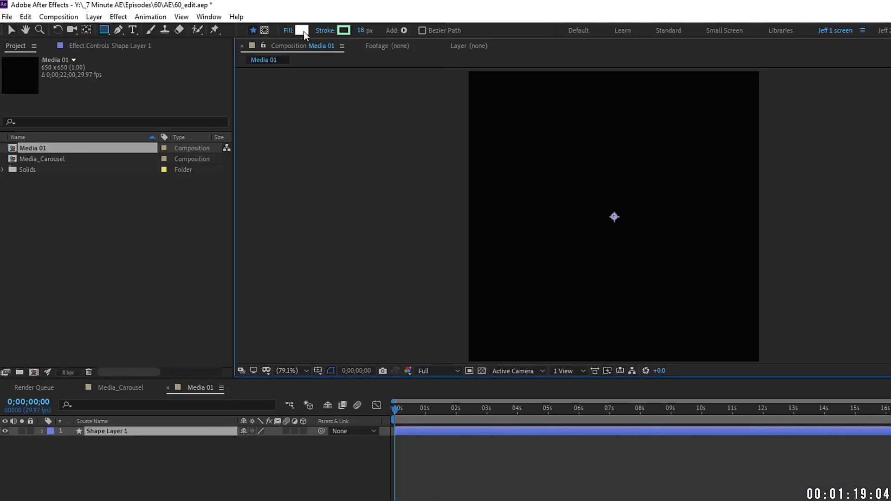
{"action": "left_click", "coordinate": [370, 48]}
{"action": "left_click", "coordinate": [303, 46]}
{"action": "key", "text": "v"}
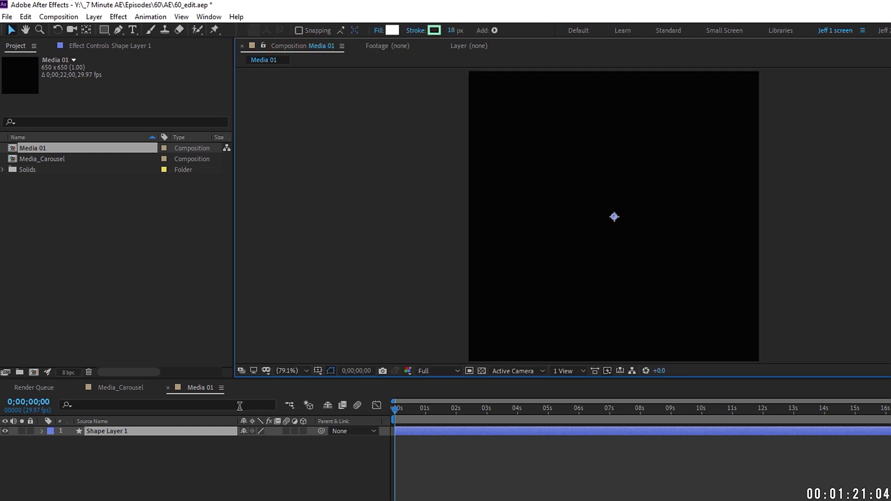
- Return to the Media_Carousel timeline and duplicate the Media 01 composition seven times in the project
{"action": "left_click", "coordinate": [134, 390]}
{"action": "left_click", "coordinate": [38, 146]}
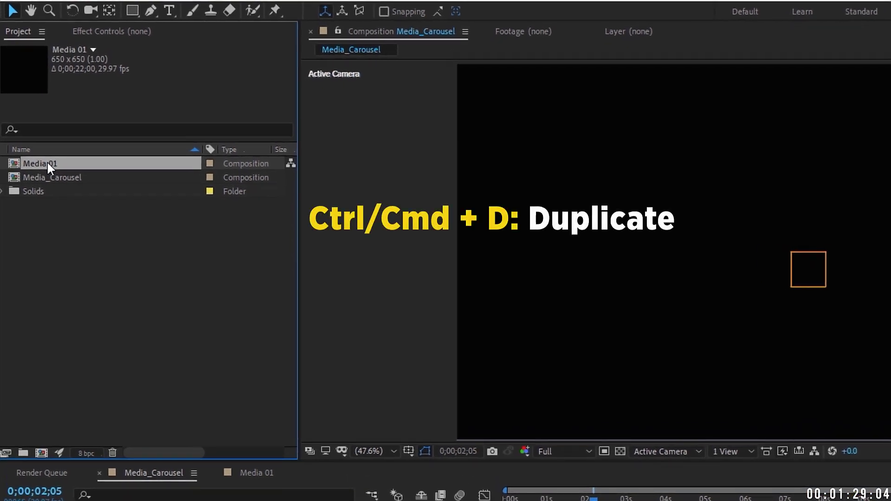
{"action": "key", "text": "ctrl+d"}
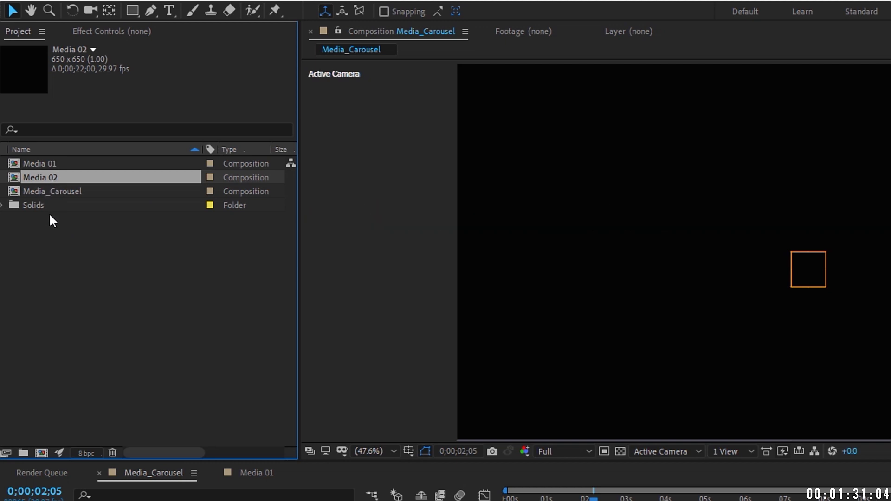
{"action": "key", "text": "ctrl+d"}
{"action": "key", "text": "ctrl+d"}
{"action": "key", "text": "ctrl+d"}
{"action": "key", "text": "ctrl+d"}
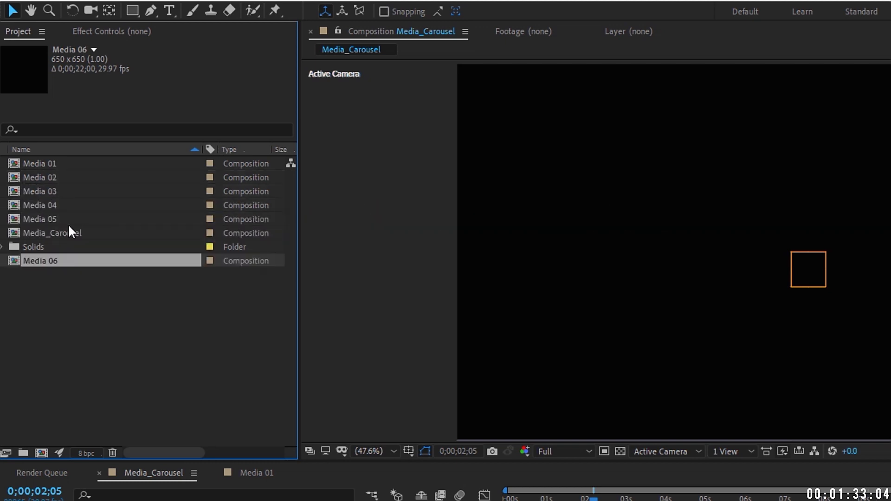
{"action": "key", "text": "ctrl+d"}
{"action": "key", "text": "ctrl+d"}
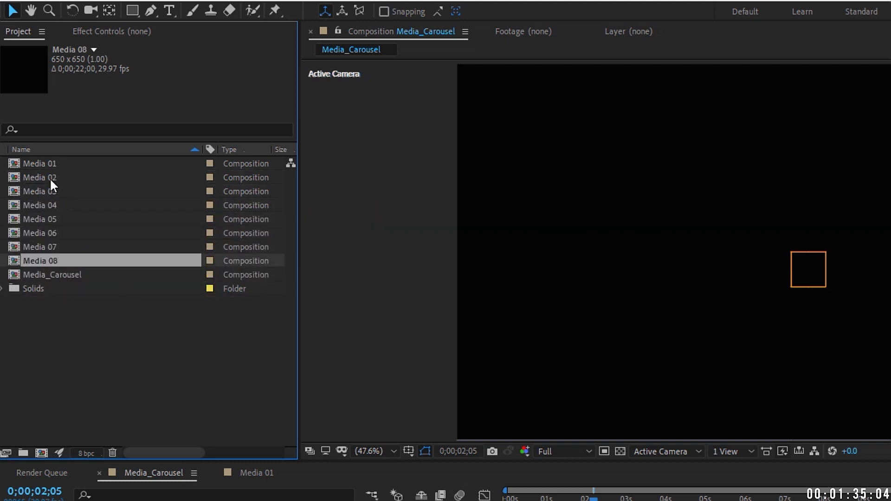
- Open compositions Media 01 through Media 08 and widen the Character and Effects & Presets area, ending on Media 01
{"action": "left_click", "coordinate": [40, 163], "text": "shift"}
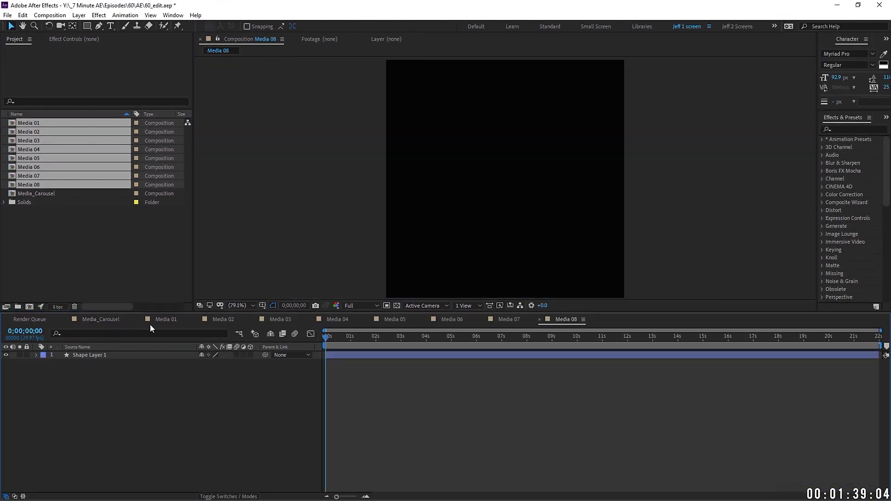
{"action": "left_click_drag", "start_coordinate": [815, 96], "coordinate": [677, 91]}
{"action": "left_click", "coordinate": [166, 319]}
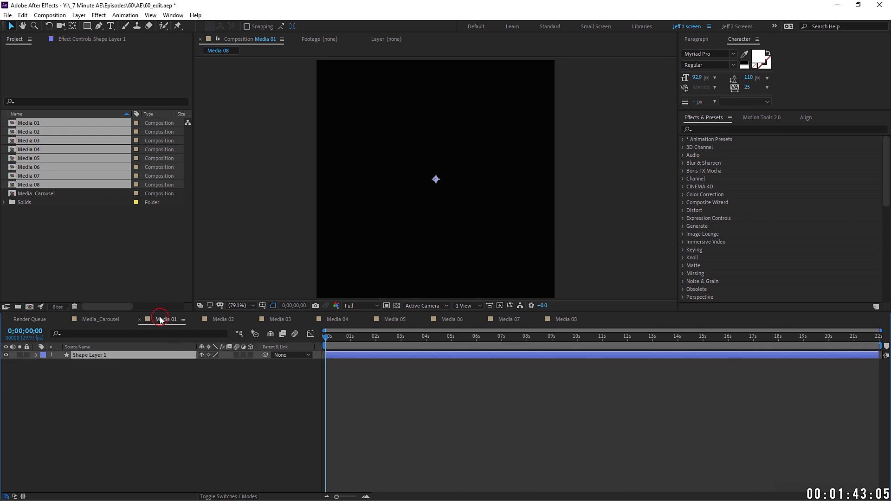
- Apply the apple preset from the Social_Media_Pack user presets to Shape Layer 1 in Media 01
{"action": "left_click", "coordinate": [174, 360]}
{"action": "left_click", "coordinate": [99, 259]}
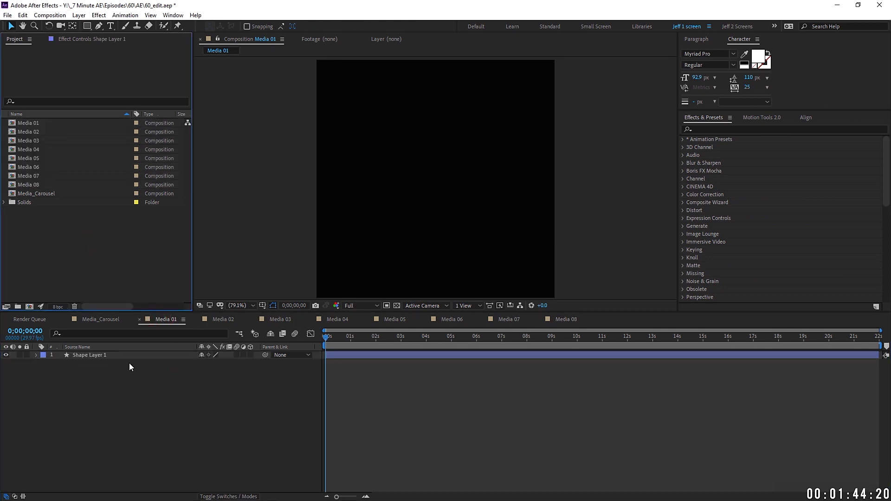
{"action": "left_click", "coordinate": [90, 358]}
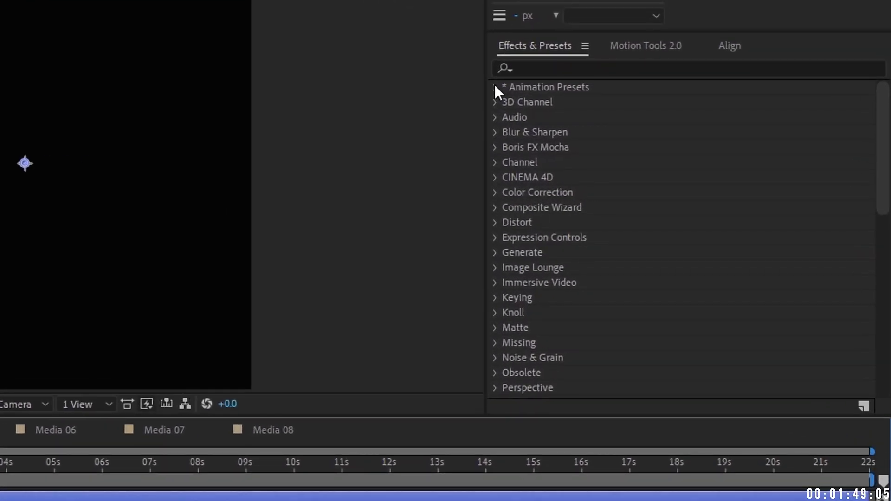
{"action": "left_click", "coordinate": [495, 87]}
{"action": "left_click", "coordinate": [509, 117]}
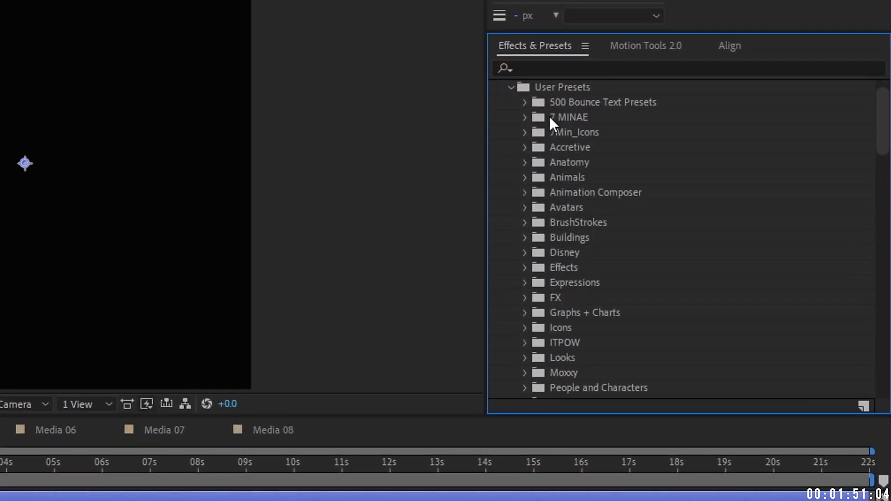
{"action": "scroll", "coordinate": [606, 307], "scroll_direction": "down", "scroll_amount": 5}
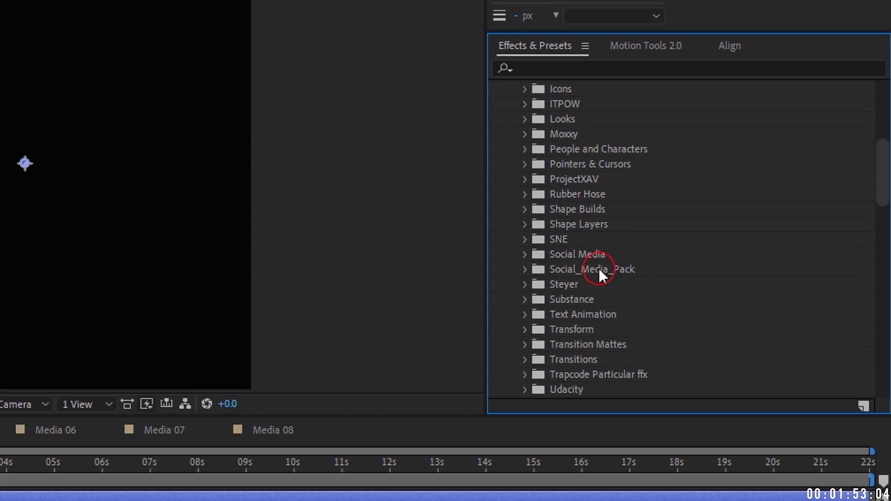
{"action": "left_click", "coordinate": [524, 270]}
{"action": "left_click", "coordinate": [576, 196]}
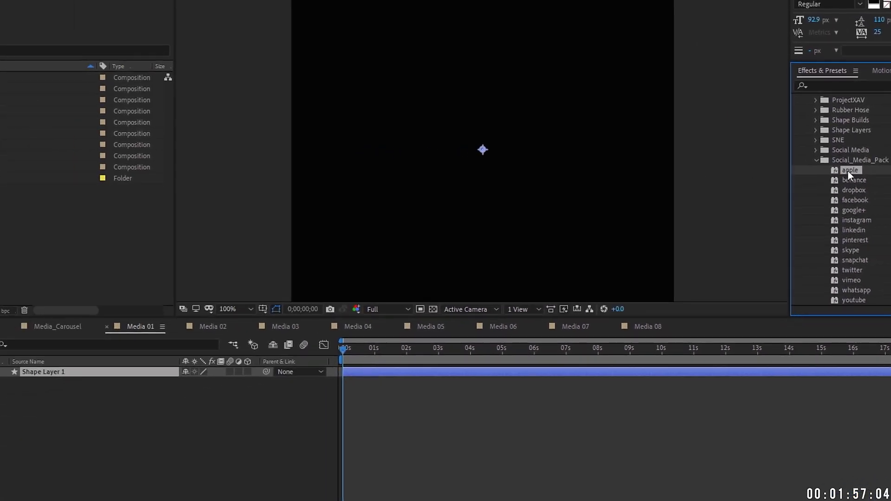
{"action": "double_click", "coordinate": [851, 171]}
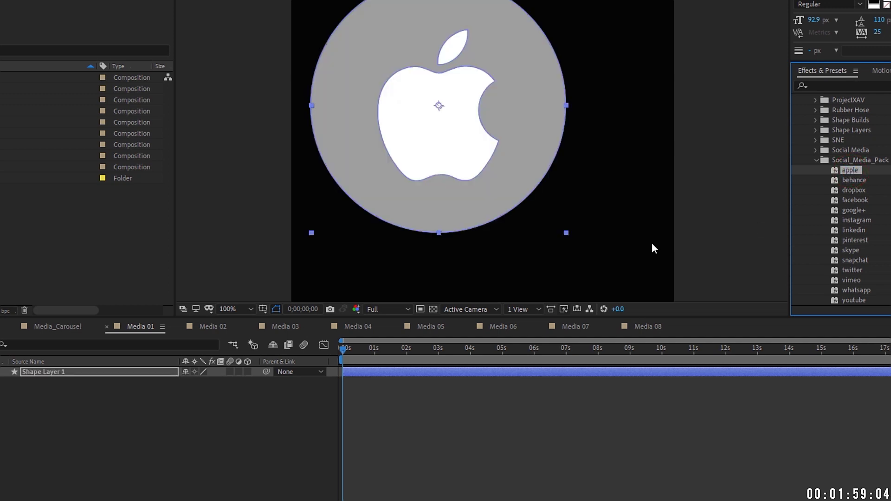
- Center the apple icon horizontally and vertically in the Media 01 composition
{"action": "scroll", "coordinate": [511, 202], "scroll_direction": "down", "scroll_amount": 3}
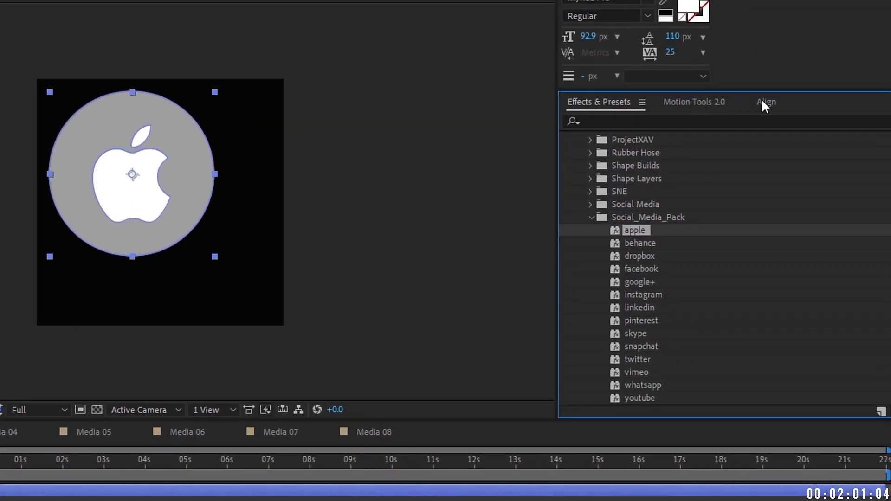
{"action": "left_click", "coordinate": [765, 103]}
{"action": "left_click", "coordinate": [598, 139]}
{"action": "left_click", "coordinate": [676, 139]}
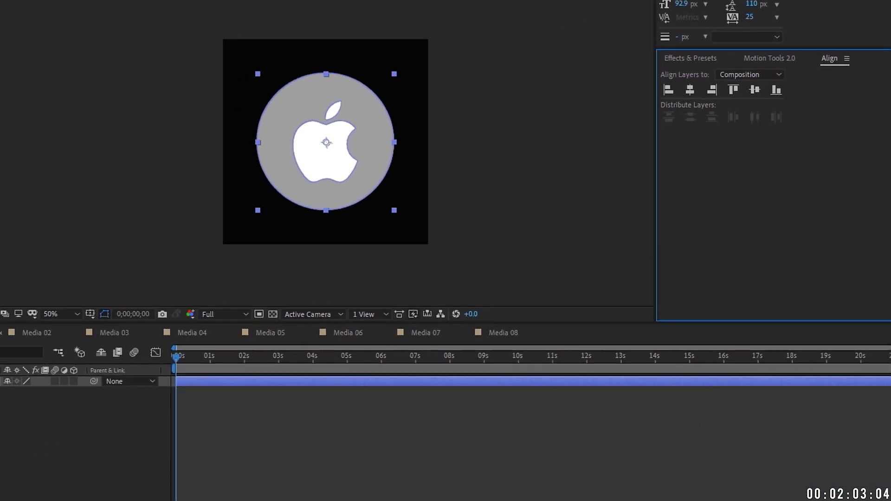
- Apply the dropbox preset to the shape layer in Media 02 and center it horizontally and vertically in the composition
{"action": "left_click", "coordinate": [25, 334]}
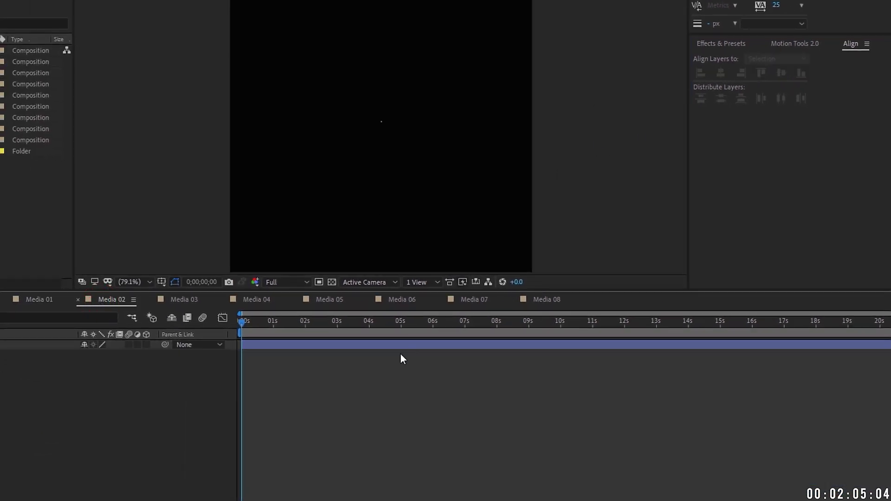
{"action": "left_click", "coordinate": [380, 345]}
{"action": "left_click", "coordinate": [717, 44]}
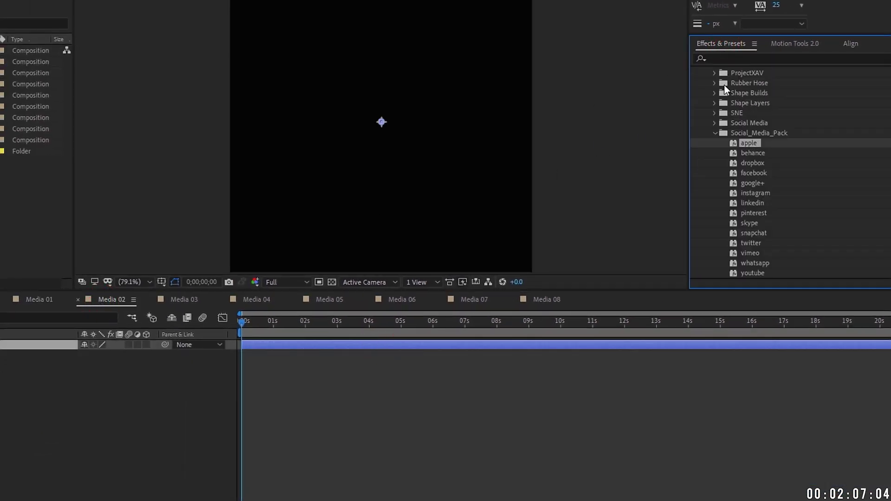
{"action": "double_click", "coordinate": [754, 164]}
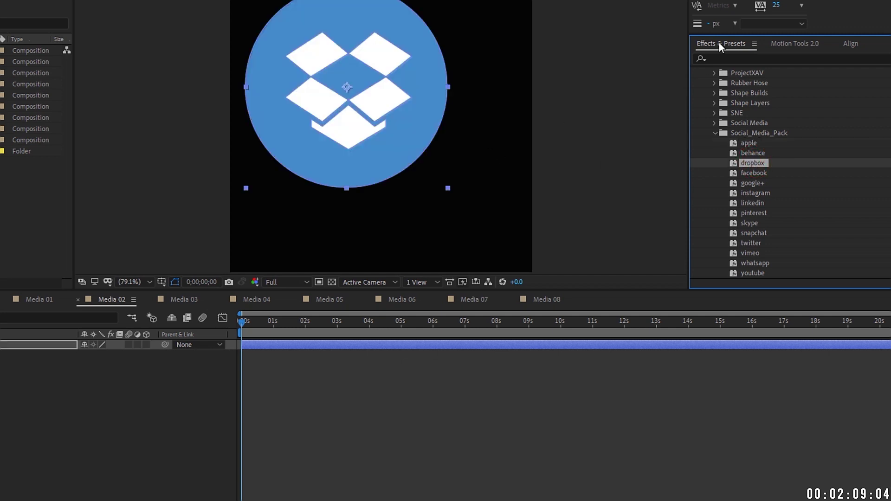
{"action": "left_click", "coordinate": [852, 43]}
{"action": "left_click", "coordinate": [720, 73]}
{"action": "left_click", "coordinate": [778, 74]}
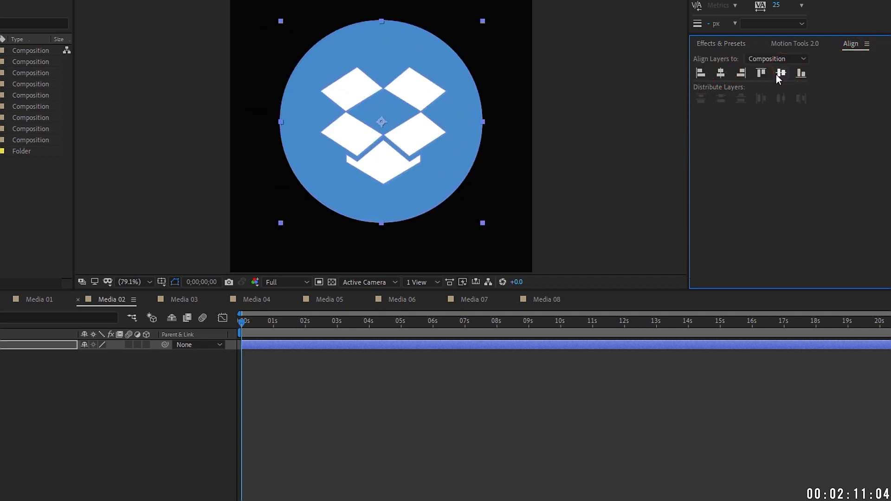
- Add the facebook preset as a new shape layer in Media 03 and center it both ways in the composition
{"action": "left_click", "coordinate": [186, 301]}
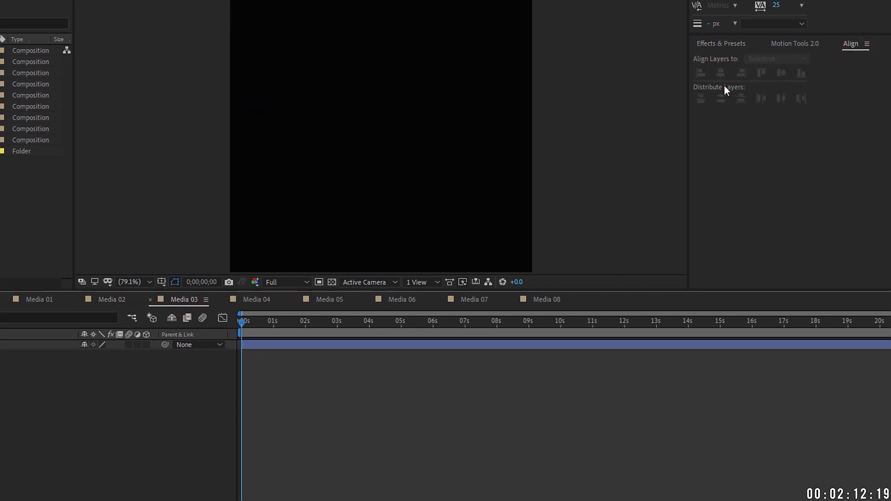
{"action": "left_click", "coordinate": [723, 41]}
{"action": "double_click", "coordinate": [753, 172]}
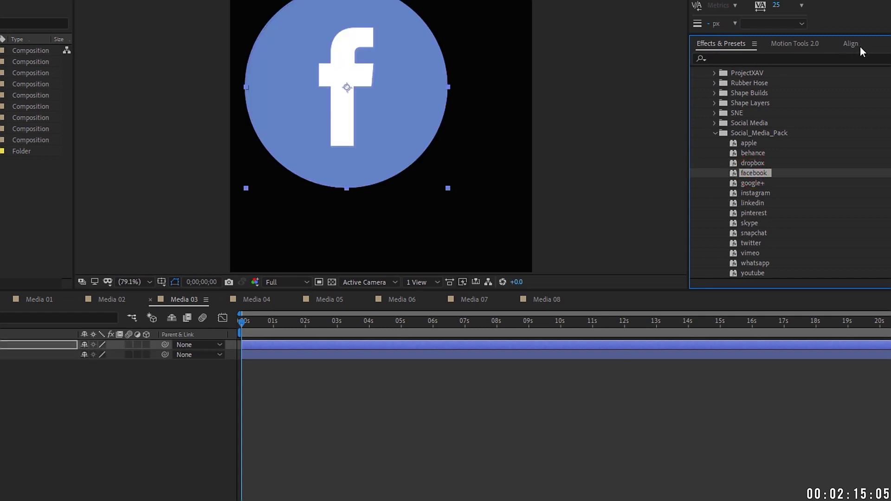
{"action": "left_click", "coordinate": [852, 44]}
{"action": "left_click", "coordinate": [720, 73]}
{"action": "left_click", "coordinate": [781, 73]}
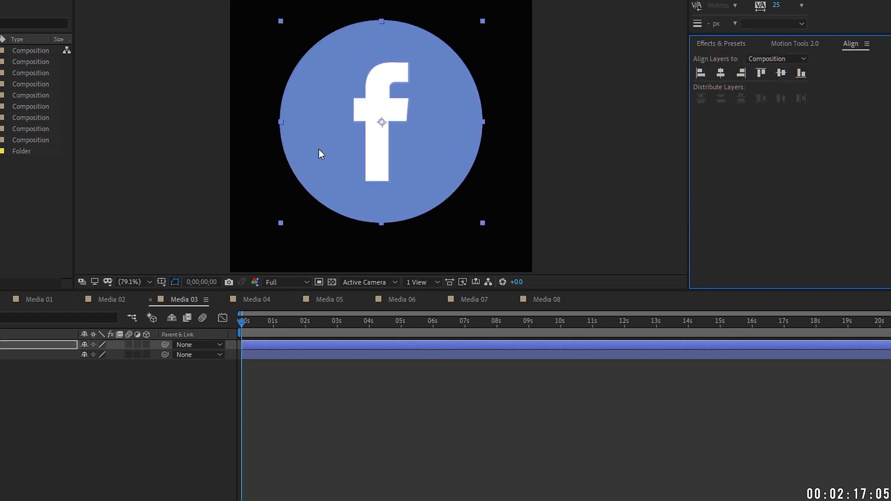
- Add the google+ preset as a new shape layer in Media 04 and center it both ways in the composition
{"action": "left_click", "coordinate": [254, 300]}
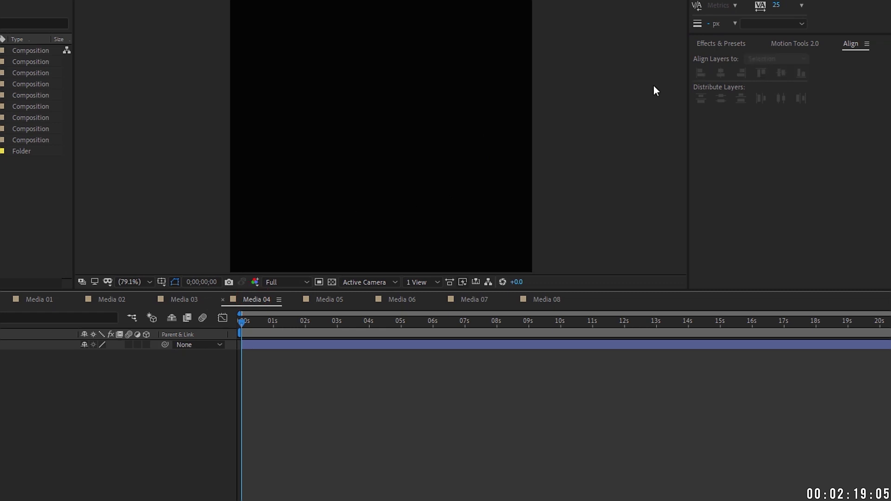
{"action": "left_click", "coordinate": [714, 43]}
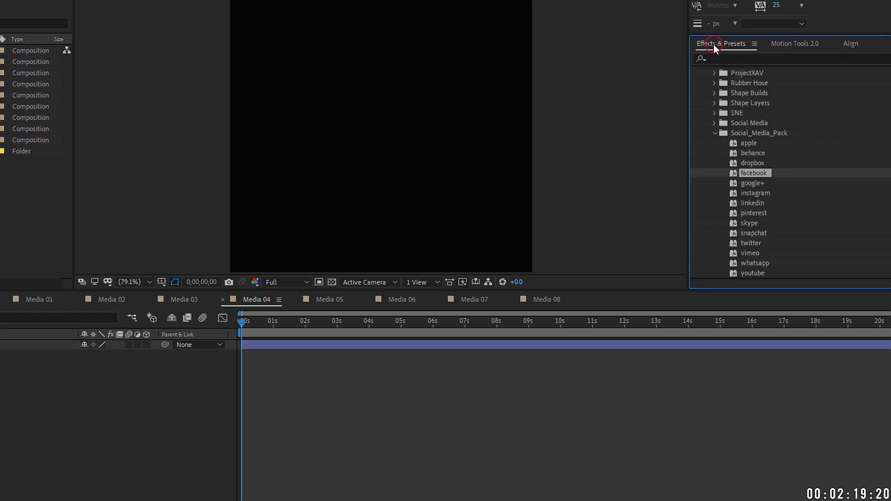
{"action": "double_click", "coordinate": [758, 186]}
{"action": "left_click", "coordinate": [850, 44]}
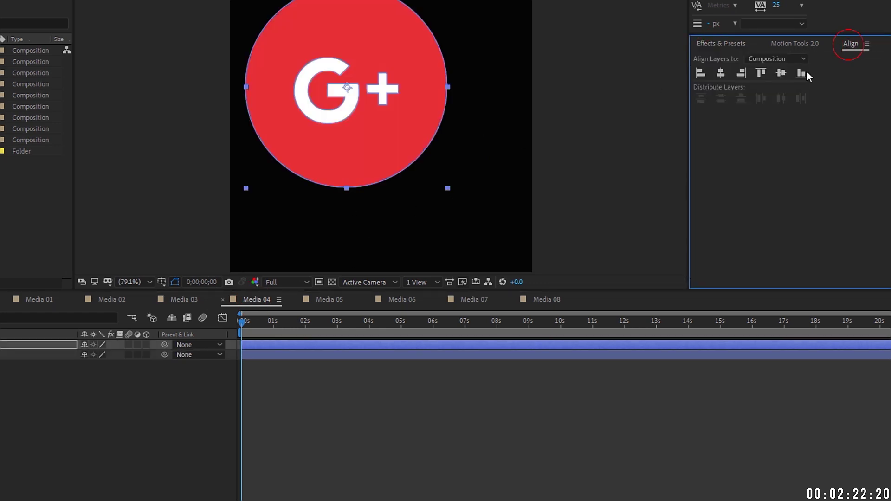
{"action": "left_click", "coordinate": [721, 72]}
{"action": "left_click", "coordinate": [782, 73]}
- Add the instagram preset as a new shape layer in Media 05 and center it both ways in the composition
{"action": "left_click", "coordinate": [331, 300]}
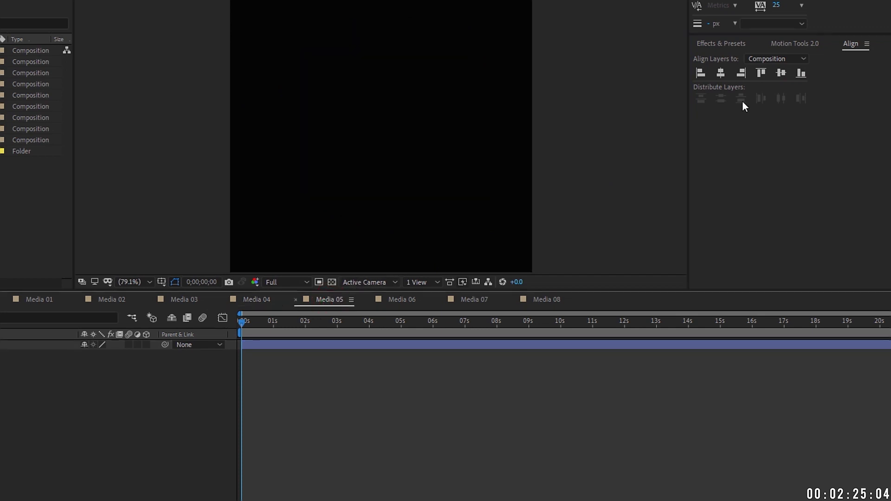
{"action": "left_click", "coordinate": [715, 43]}
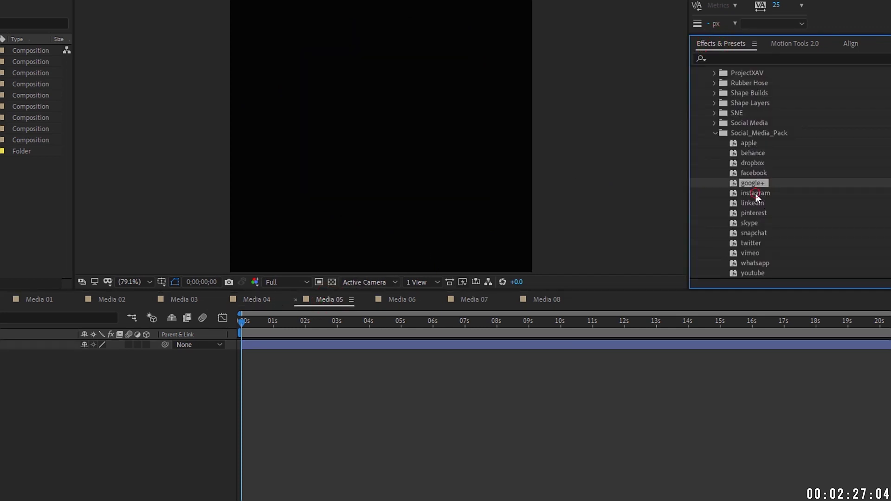
{"action": "double_click", "coordinate": [756, 193]}
{"action": "left_click", "coordinate": [851, 44]}
{"action": "left_click", "coordinate": [721, 73]}
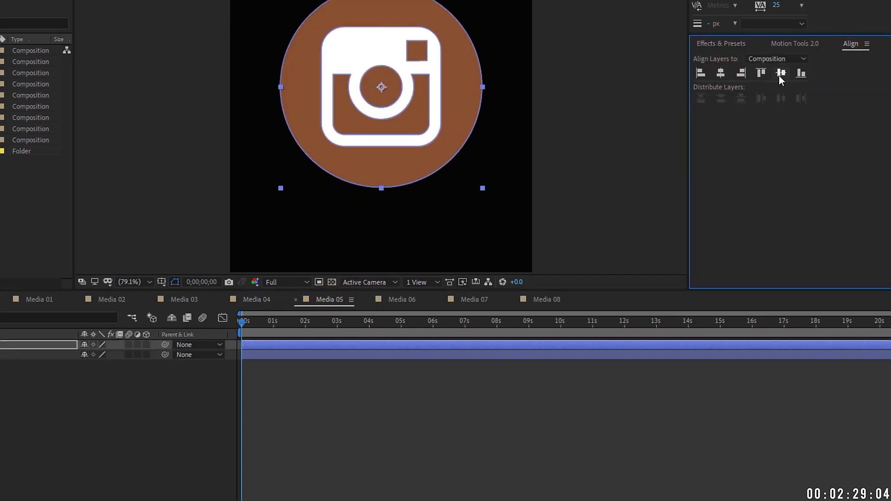
{"action": "left_click", "coordinate": [782, 73]}
- Add the linkedin preset as a new shape layer in Media 06 and center it both ways in the composition
{"action": "left_click", "coordinate": [395, 300]}
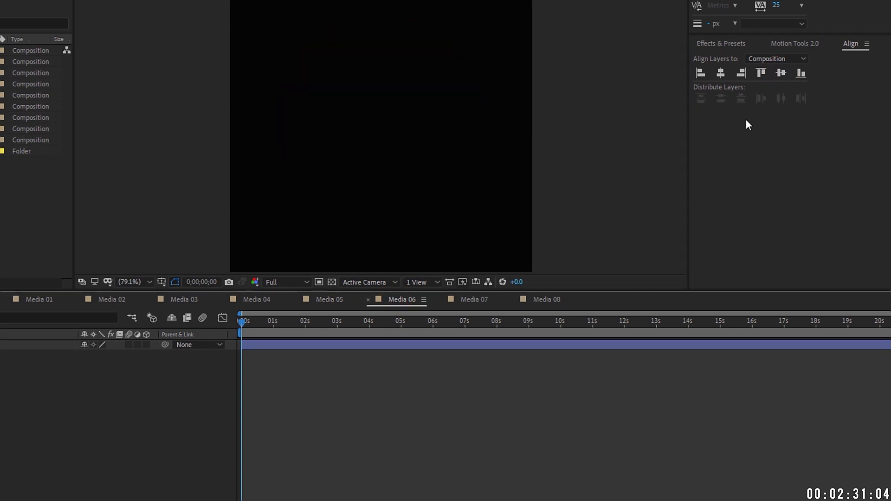
{"action": "left_click", "coordinate": [729, 47]}
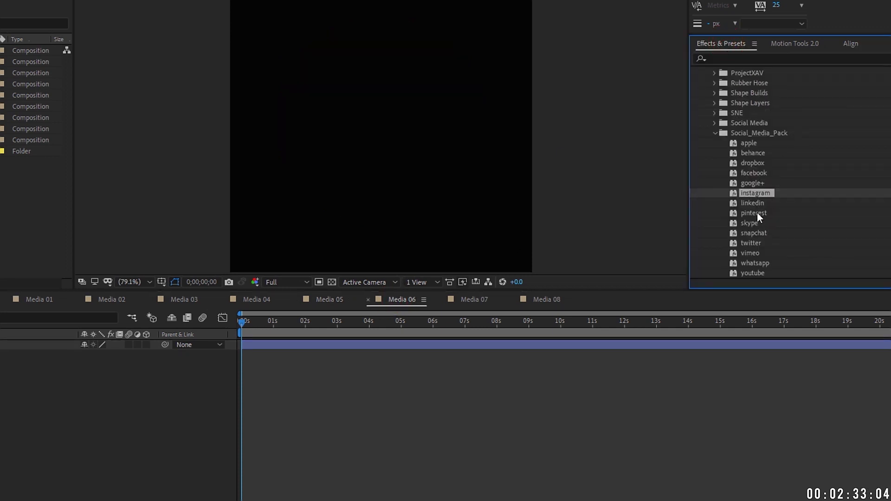
{"action": "double_click", "coordinate": [753, 203]}
{"action": "left_click", "coordinate": [855, 44]}
{"action": "left_click", "coordinate": [720, 73]}
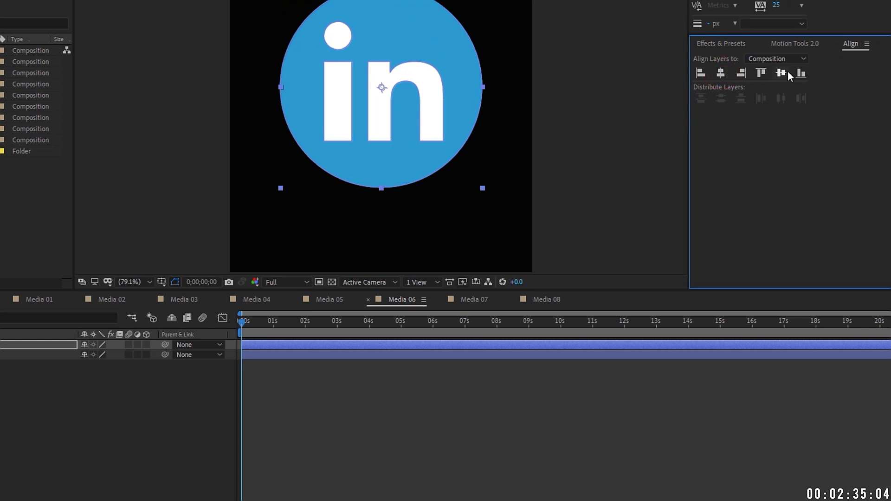
{"action": "left_click", "coordinate": [781, 73]}
- Add the pinterest preset as a new shape layer in Media 07 and center it both ways in the composition
{"action": "left_click", "coordinate": [485, 300]}
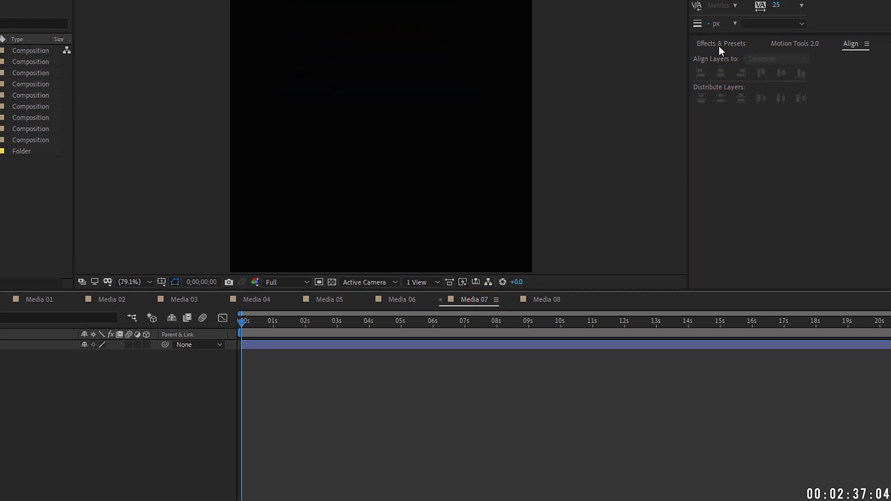
{"action": "left_click", "coordinate": [721, 44]}
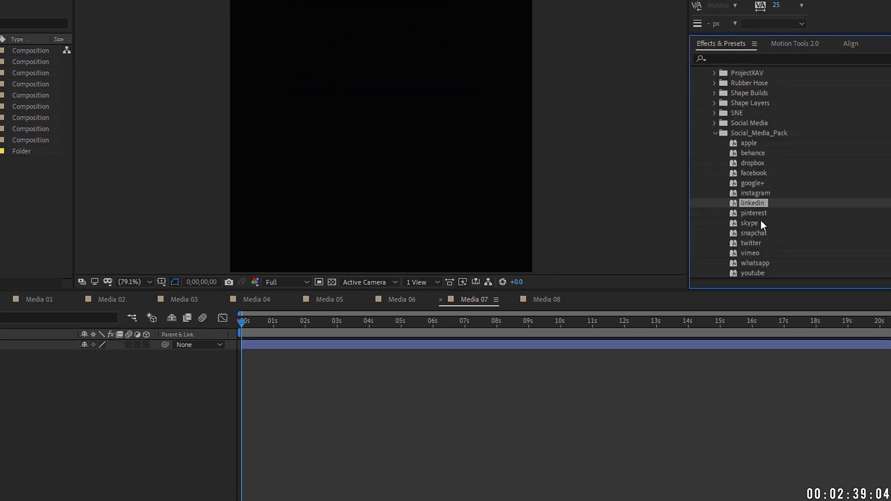
{"action": "double_click", "coordinate": [755, 214]}
{"action": "left_click", "coordinate": [849, 44]}
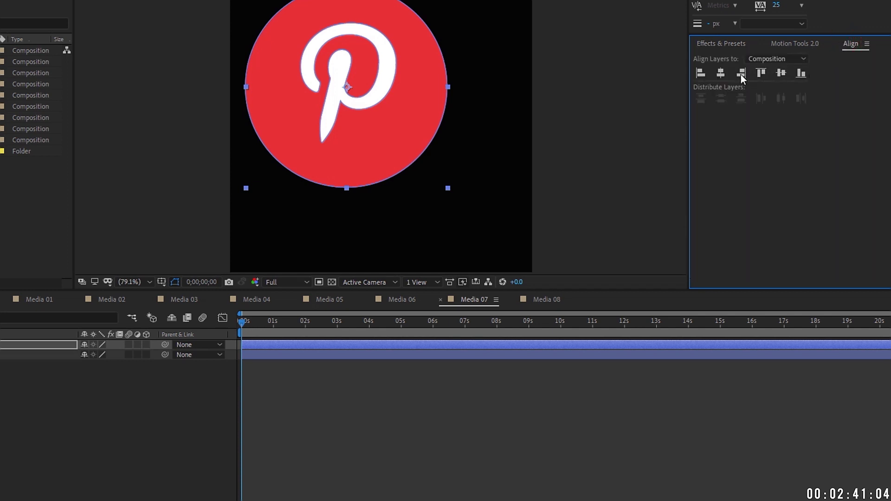
{"action": "left_click", "coordinate": [722, 73]}
{"action": "left_click", "coordinate": [781, 73]}
- Add the skype preset as a new shape layer in Media 08 and center it both ways in the composition
{"action": "left_click", "coordinate": [543, 299]}
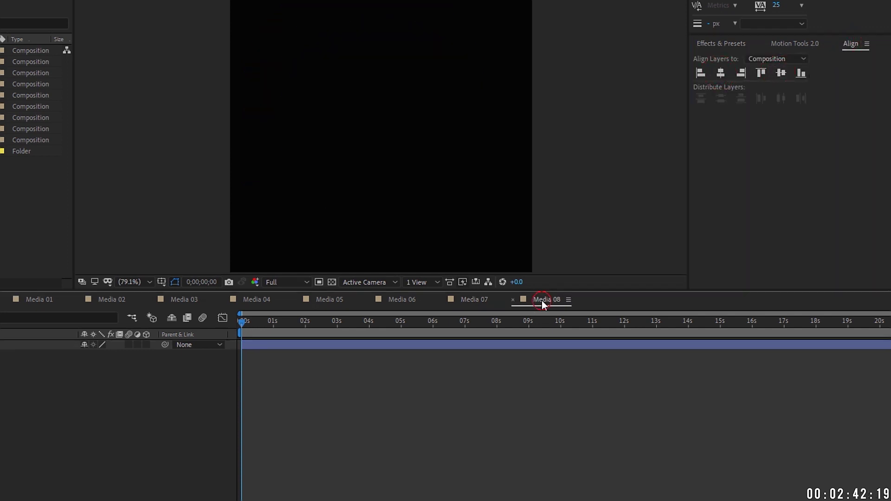
{"action": "left_click", "coordinate": [721, 45]}
{"action": "left_click", "coordinate": [750, 223]}
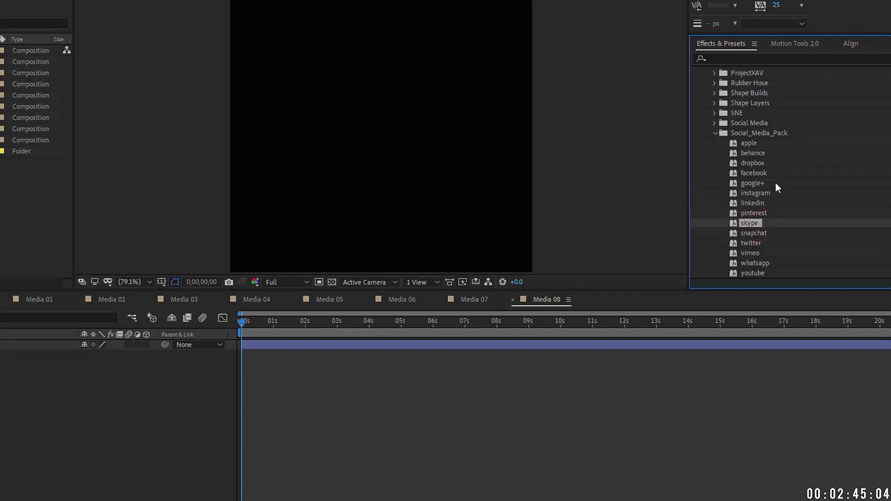
{"action": "double_click", "coordinate": [748, 224]}
{"action": "left_click", "coordinate": [848, 43]}
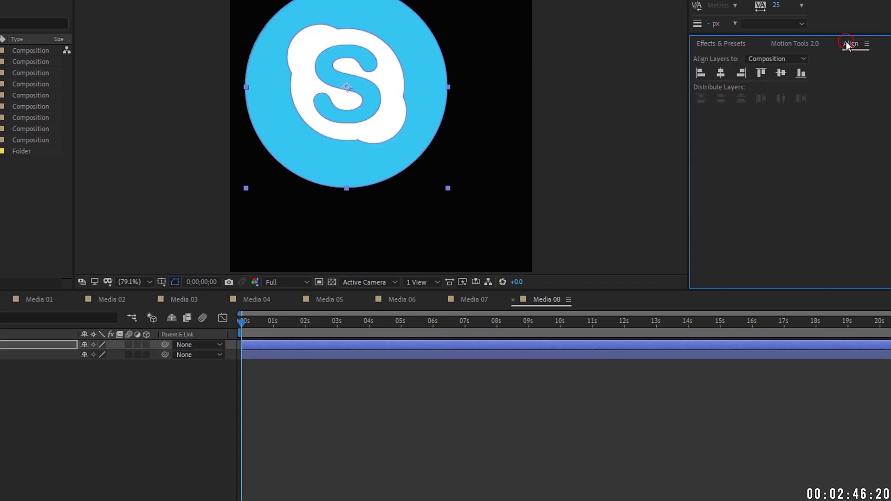
{"action": "left_click", "coordinate": [721, 74]}
{"action": "left_click", "coordinate": [784, 72]}
{"action": "key", "text": "ctrl+z"}
{"action": "left_click", "coordinate": [782, 70]}
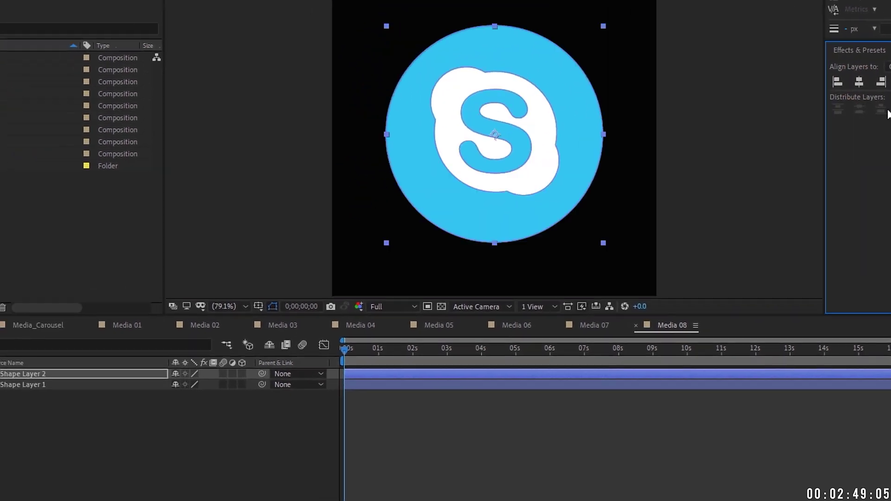
- Open the Media 01 and Media 03 compositions from the project to check their icons
{"action": "double_click", "coordinate": [59, 68]}
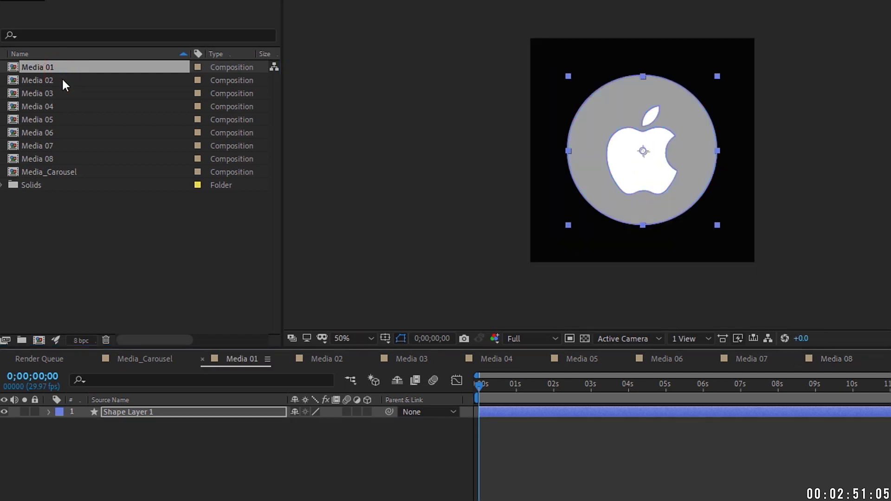
{"action": "double_click", "coordinate": [62, 91]}
{"action": "left_click", "coordinate": [63, 84]}
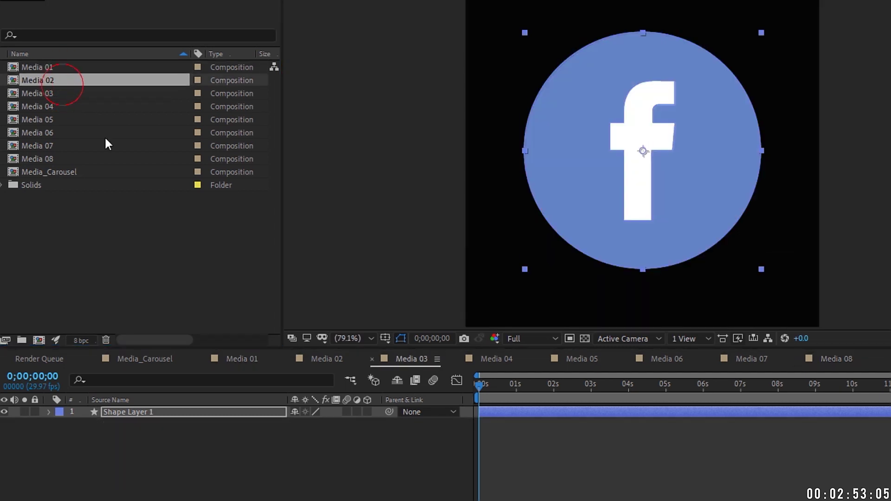
- Return to the Media_Carousel timeline and add the Media 01 composition as its top layer
{"action": "left_click", "coordinate": [154, 358]}
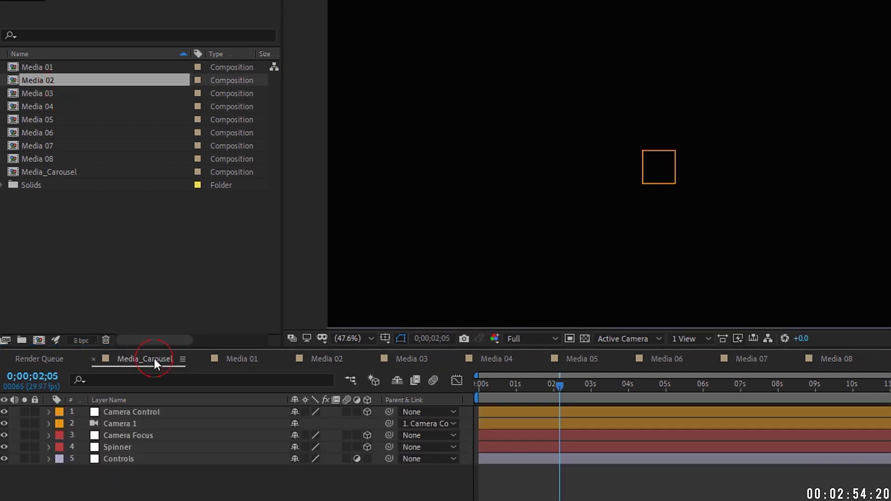
{"action": "left_click", "coordinate": [58, 69]}
{"action": "left_click_drag", "start_coordinate": [54, 71], "coordinate": [155, 409]}
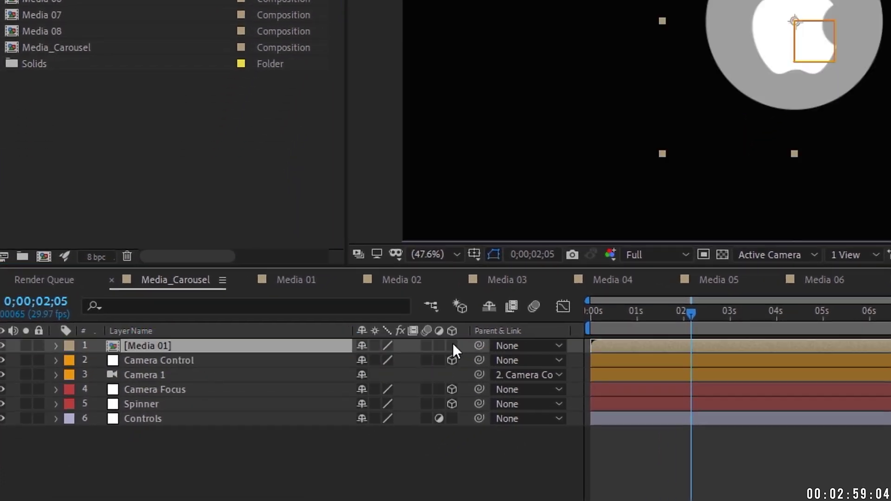
- Make the Media 01 layer 3D and separate its Position property into individual X, Y and Z dimensions
{"action": "left_click", "coordinate": [453, 346]}
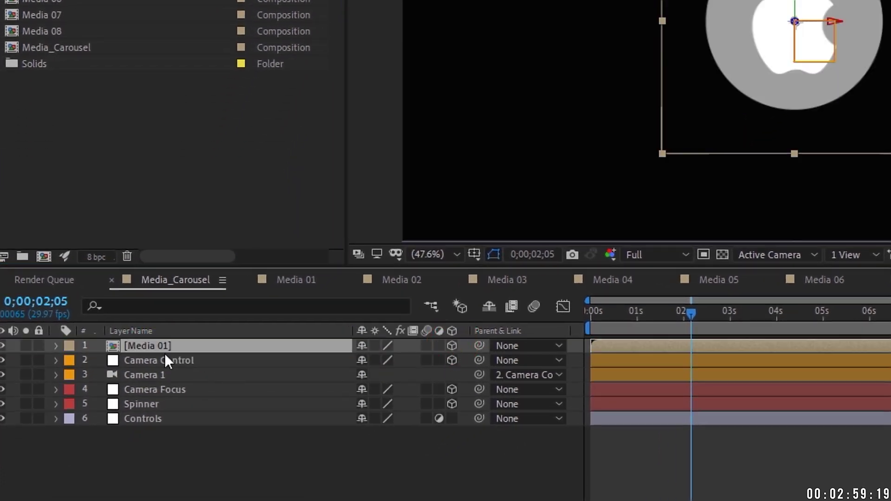
{"action": "key", "text": "p"}
{"action": "right_click", "coordinate": [121, 361]}
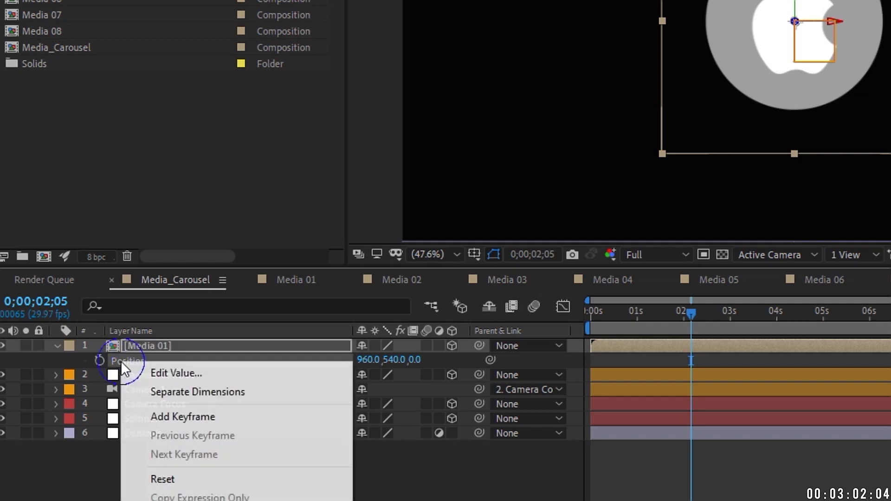
{"action": "left_click", "coordinate": [235, 394]}
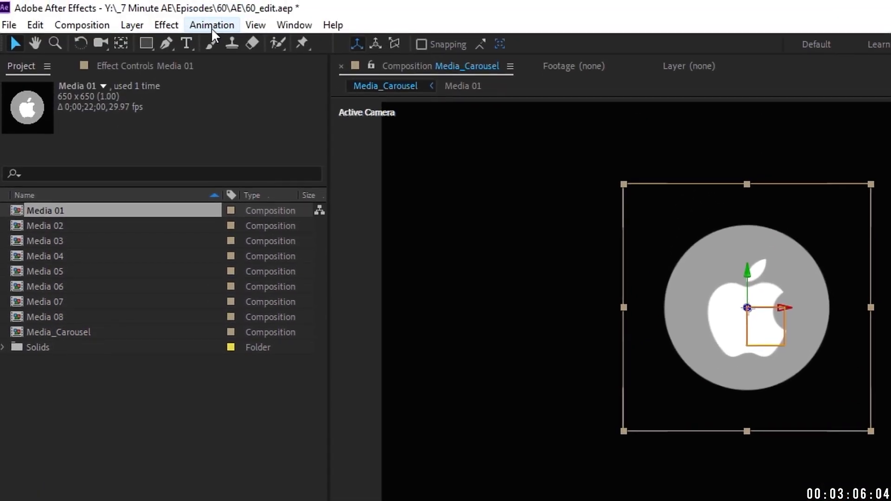
{"action": "left_click", "coordinate": [211, 27]}
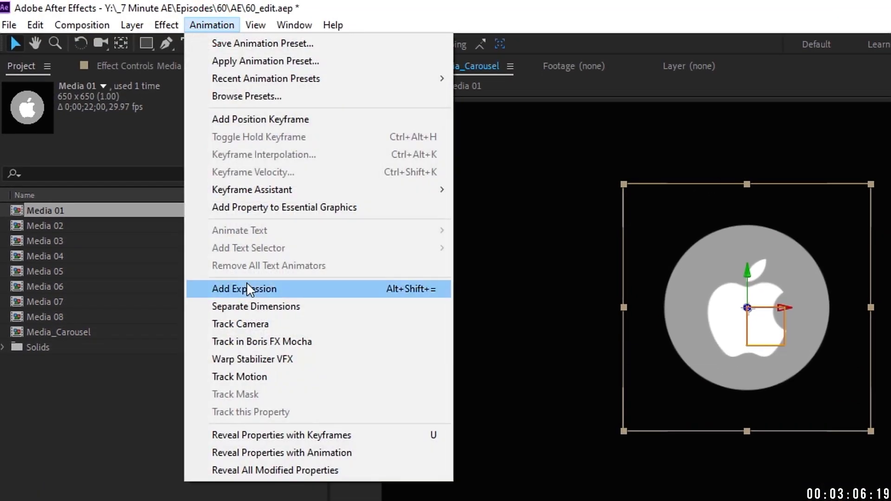
{"action": "left_click", "coordinate": [249, 308]}
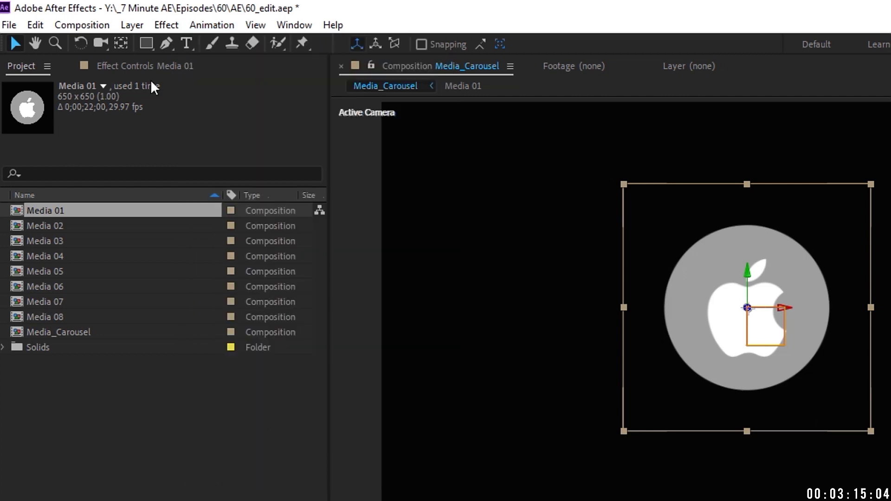
- Add a new null object named Media 01 Control above the Media 01 layer and make it 3D
{"action": "left_click", "coordinate": [132, 25]}
{"action": "mouse_move", "coordinate": [152, 38]}
{"action": "left_click", "coordinate": [403, 113]}
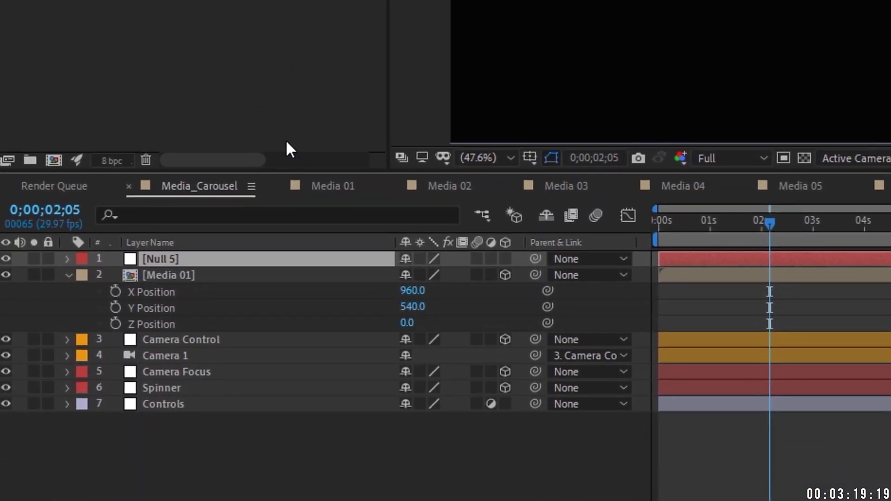
{"action": "key", "text": "Return"}
{"action": "type", "text": "Media 01 Control"}
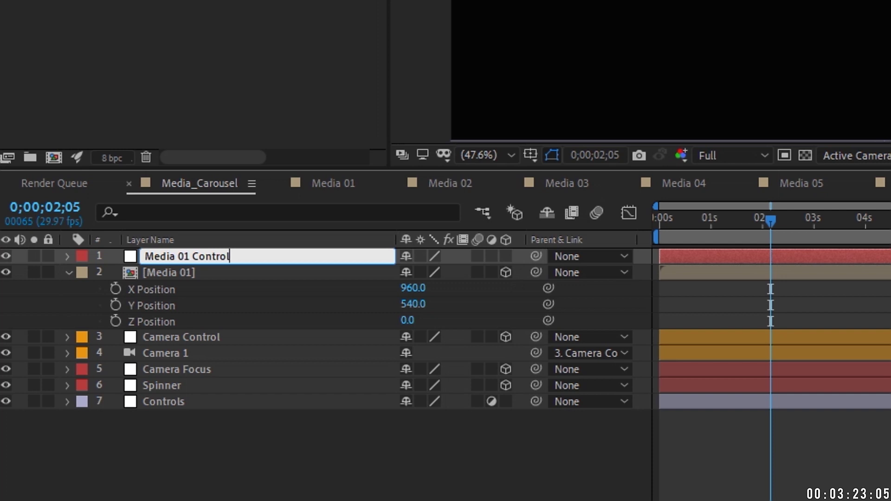
{"action": "left_click", "coordinate": [506, 256]}
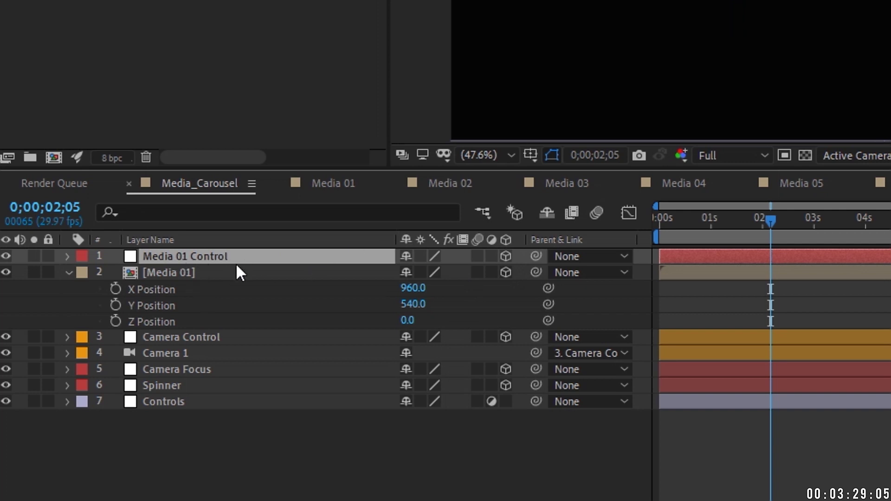
- Parent the Media 01 layer to Media 01 Control, and parent Media 01 Control to the Spinner null
{"action": "left_click", "coordinate": [200, 272]}
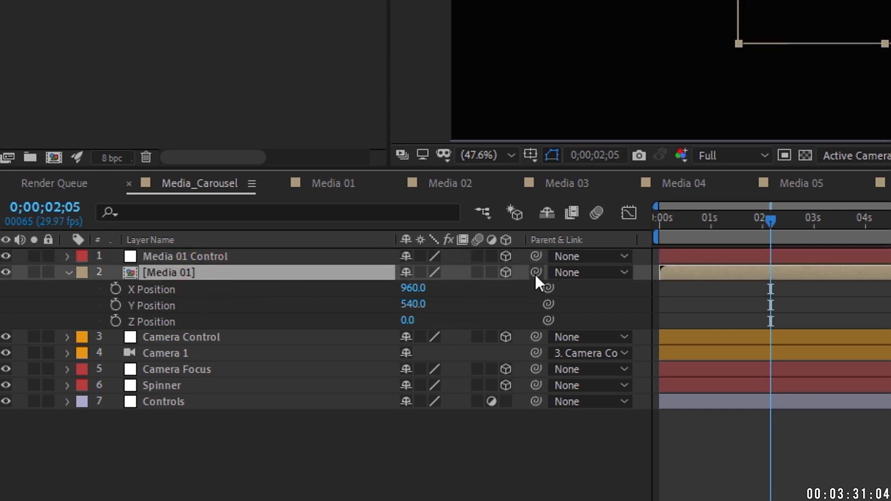
{"action": "left_click_drag", "start_coordinate": [535, 274], "coordinate": [534, 256]}
{"action": "left_click", "coordinate": [349, 257]}
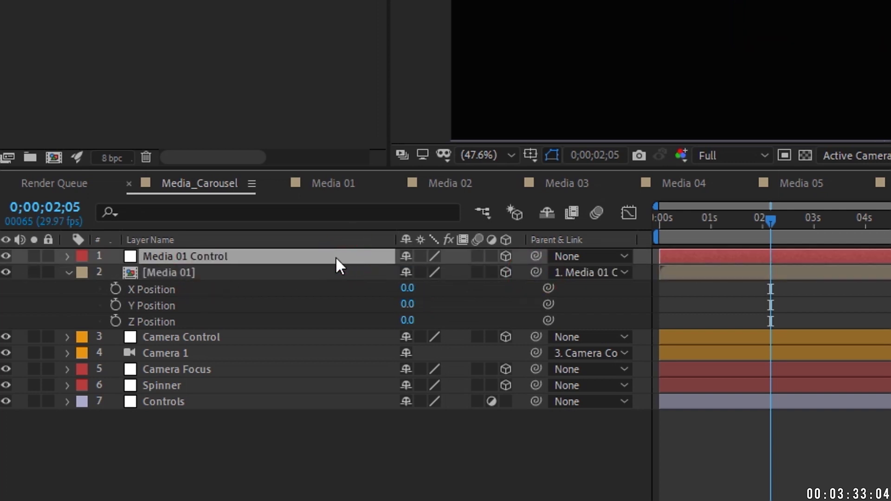
{"action": "left_click_drag", "start_coordinate": [535, 256], "coordinate": [200, 386]}
- Apply a Slider Control effect to the Controls layer and duplicate it twice for three sliders in total
{"action": "left_click", "coordinate": [169, 403]}
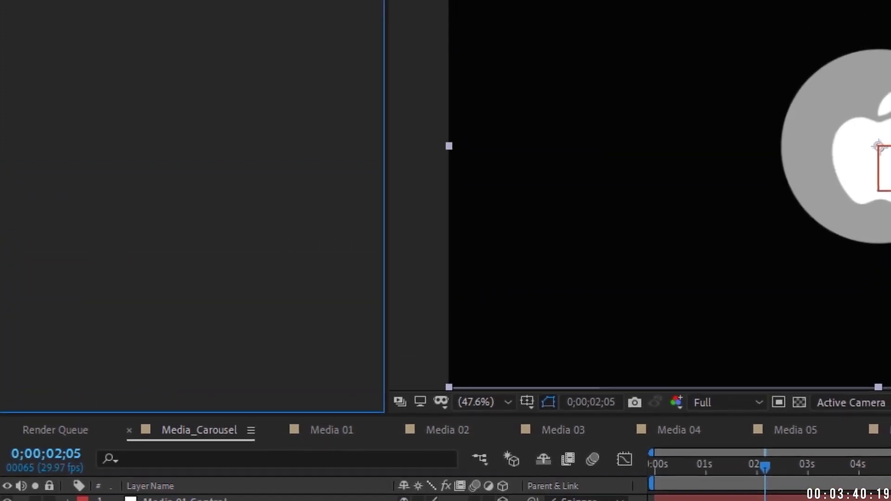
{"action": "left_click", "coordinate": [197, 14]}
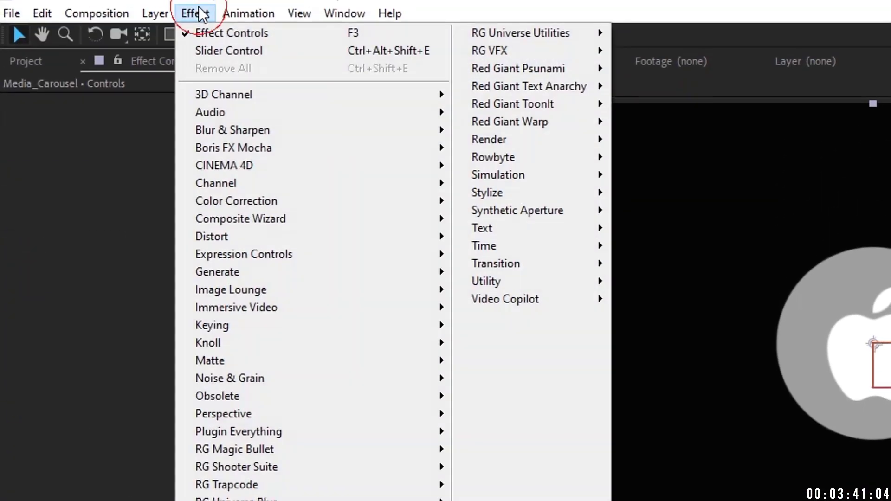
{"action": "left_click", "coordinate": [272, 258]}
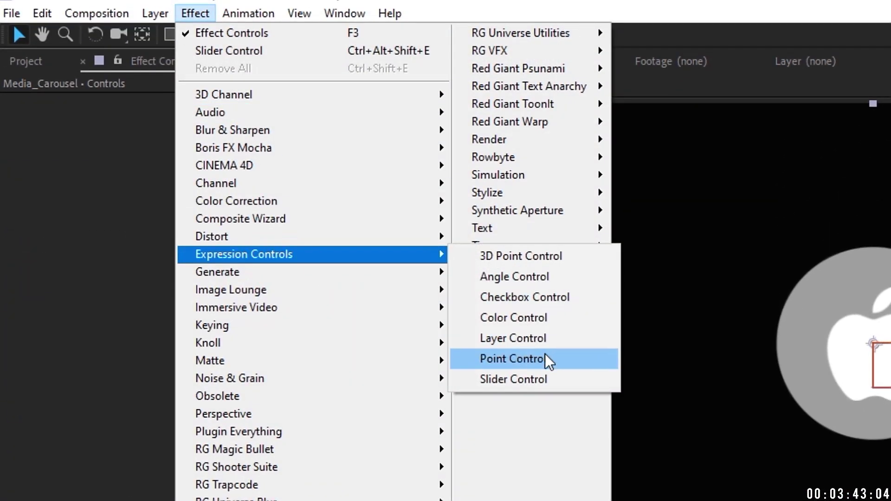
{"action": "left_click", "coordinate": [543, 376]}
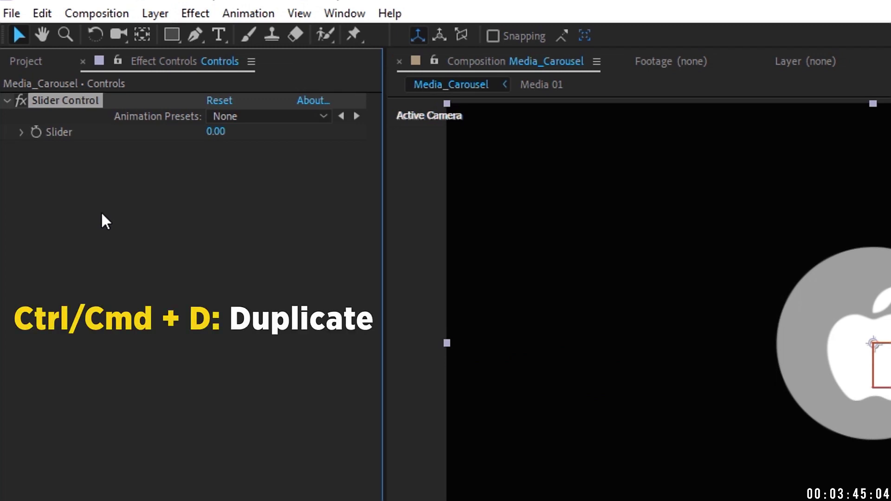
{"action": "key", "text": "ctrl+d"}
{"action": "key", "text": "ctrl+d"}
- Rename the three slider effects on the Controls layer, in order, as distance, degree and size
{"action": "left_click", "coordinate": [96, 100]}
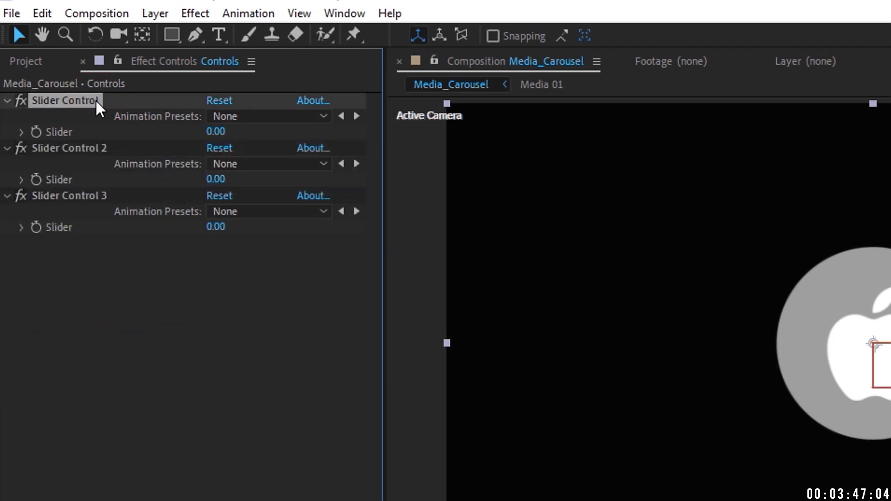
{"action": "key", "text": "Return"}
{"action": "type", "text": "distance"}
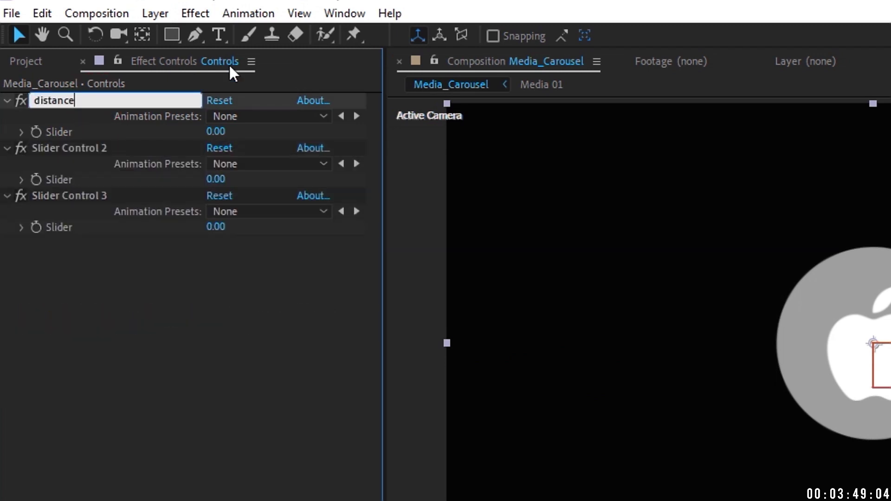
{"action": "left_click", "coordinate": [99, 149]}
{"action": "key", "text": "Return"}
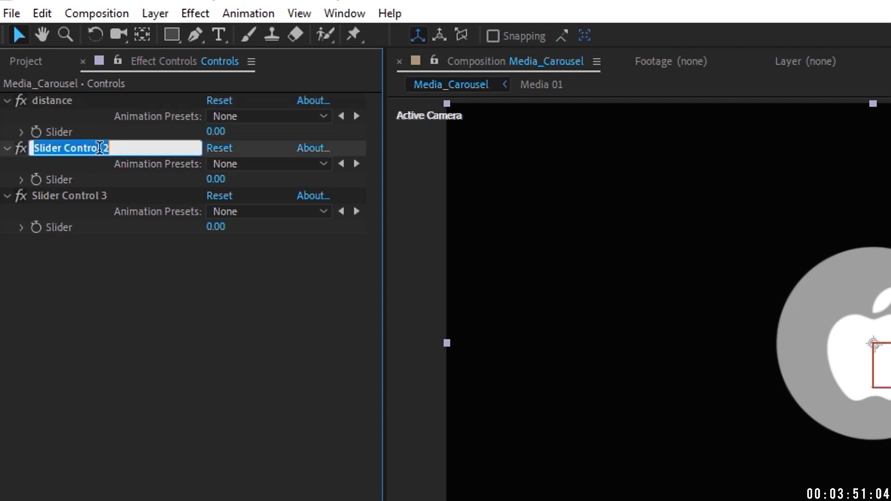
{"action": "type", "text": "degree"}
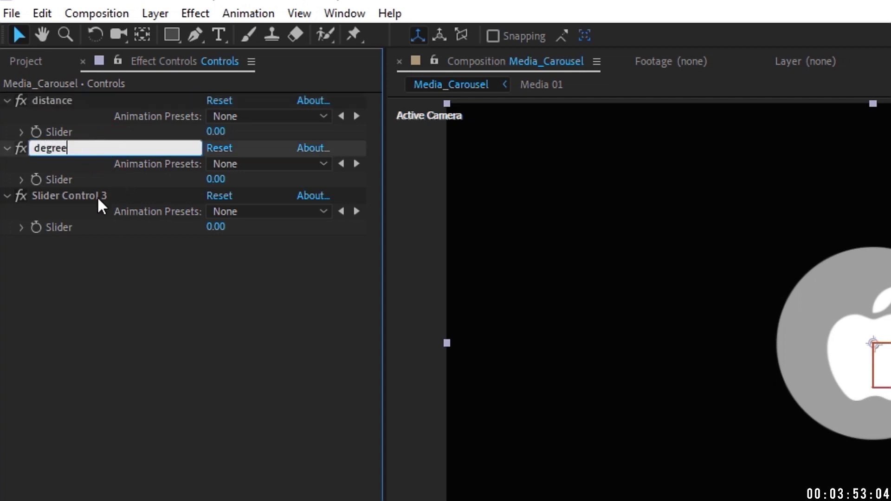
{"action": "left_click", "coordinate": [97, 196]}
{"action": "key", "text": "Return"}
{"action": "type", "text": "sa"}
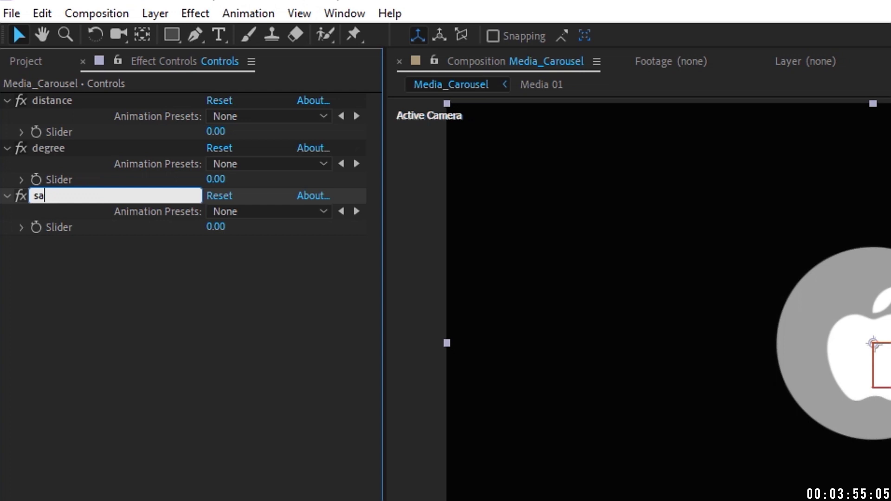
{"action": "key", "text": "BackSpace"}
{"action": "type", "text": "ize"}
{"action": "left_click", "coordinate": [154, 61]}
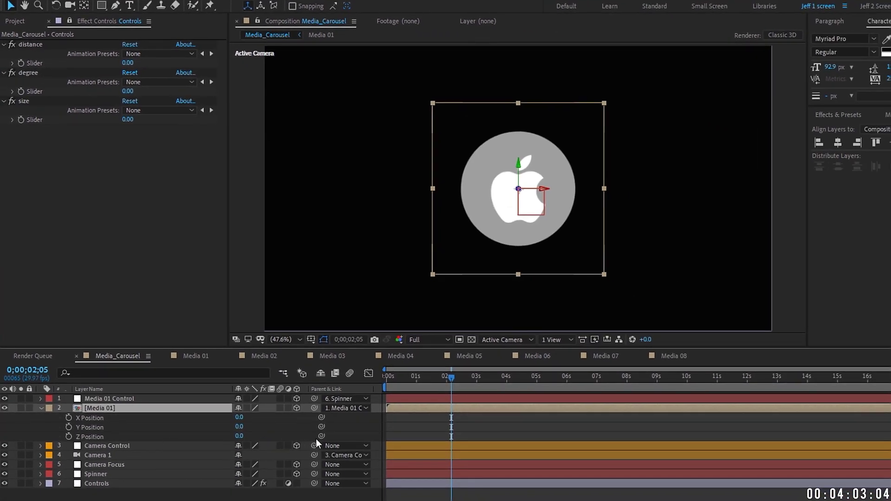
- Link Media 01's Z Position to the distance slider and Media 01 Control's Y Rotation to the degree slider
{"action": "left_click_drag", "start_coordinate": [321, 437], "coordinate": [35, 63]}
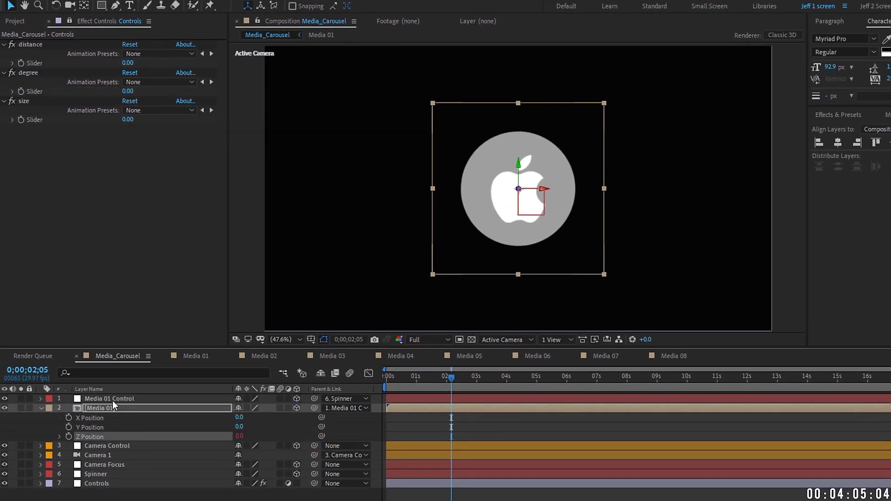
{"action": "left_click", "coordinate": [112, 401]}
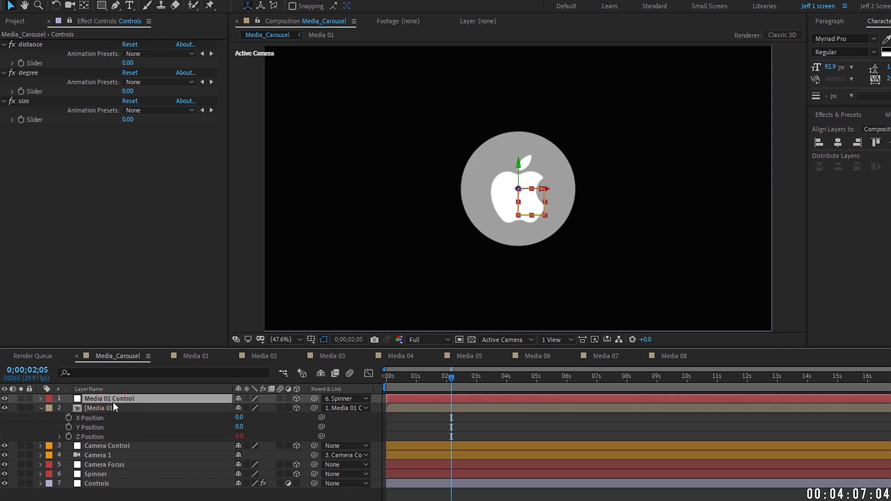
{"action": "key", "text": "r"}
{"action": "left_click", "coordinate": [84, 428]}
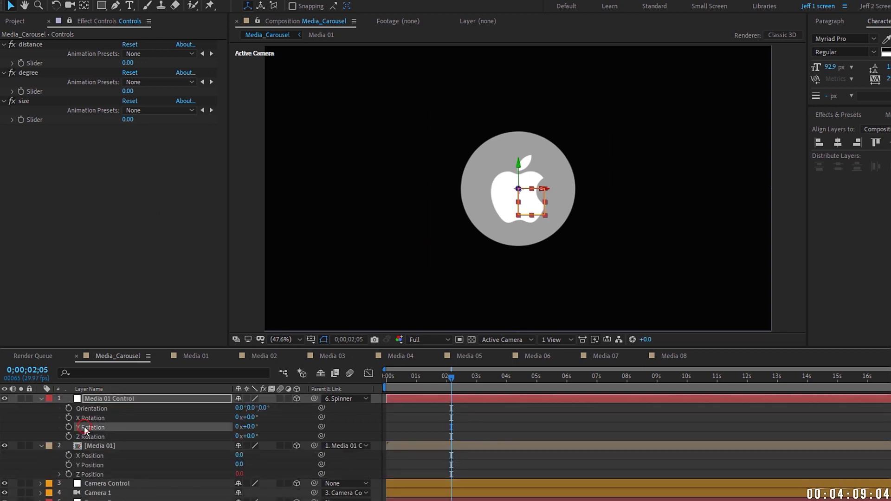
{"action": "left_click_drag", "start_coordinate": [321, 427], "coordinate": [37, 90]}
- Link Media 01's Scale to the size slider on the Controls layer and set that slider to 100
{"action": "left_click", "coordinate": [104, 446]}
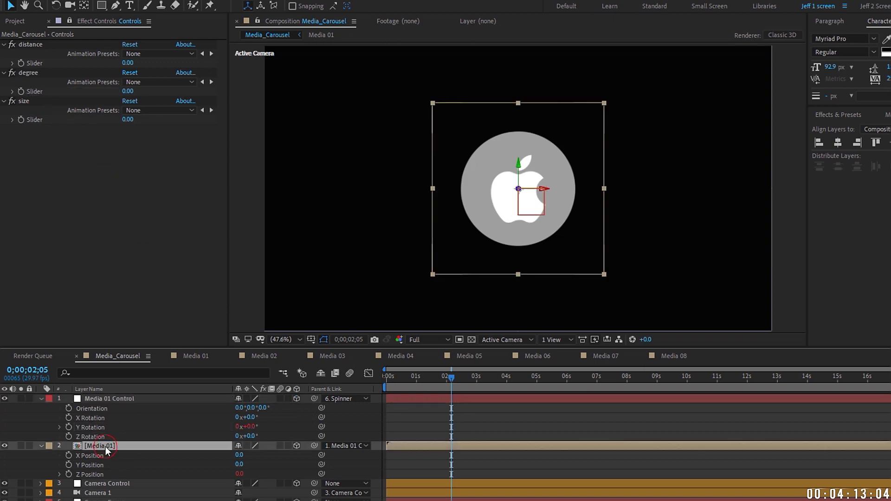
{"action": "key", "text": "s"}
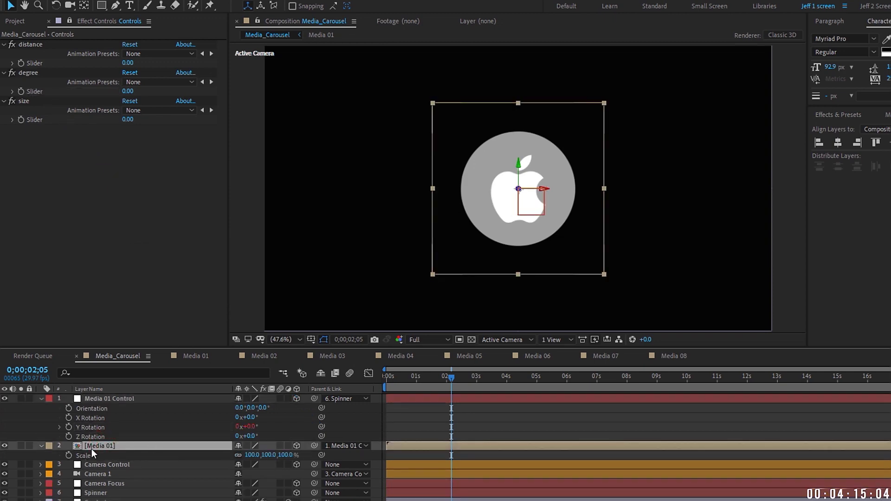
{"action": "left_click_drag", "start_coordinate": [315, 454], "coordinate": [26, 121]}
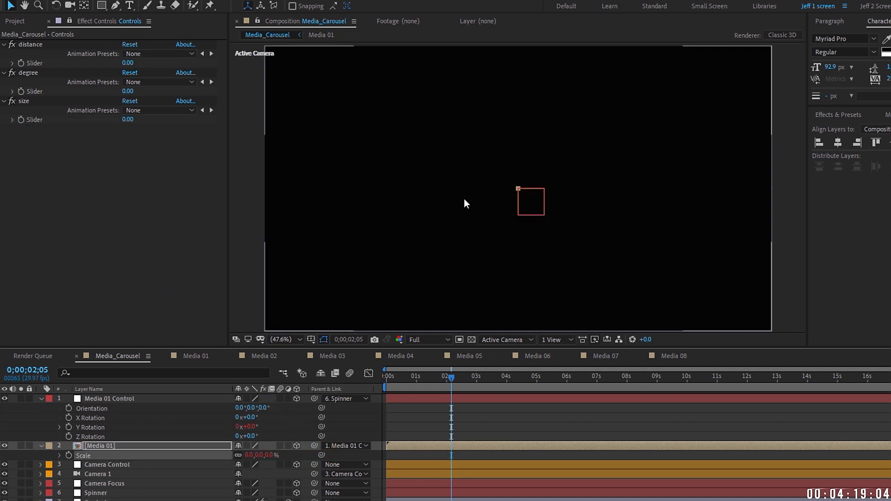
{"action": "left_click", "coordinate": [106, 445]}
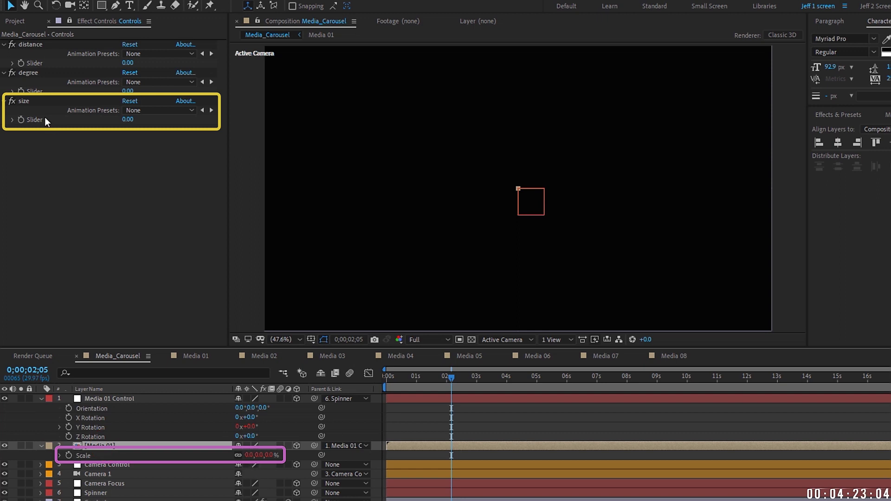
{"action": "left_click", "coordinate": [24, 102]}
{"action": "left_click_drag", "start_coordinate": [128, 119], "coordinate": [186, 113]}
- Append *index to the end of Media 01 Control's Y Rotation expression so it multiplies the degree slider
{"action": "left_click", "coordinate": [105, 398]}
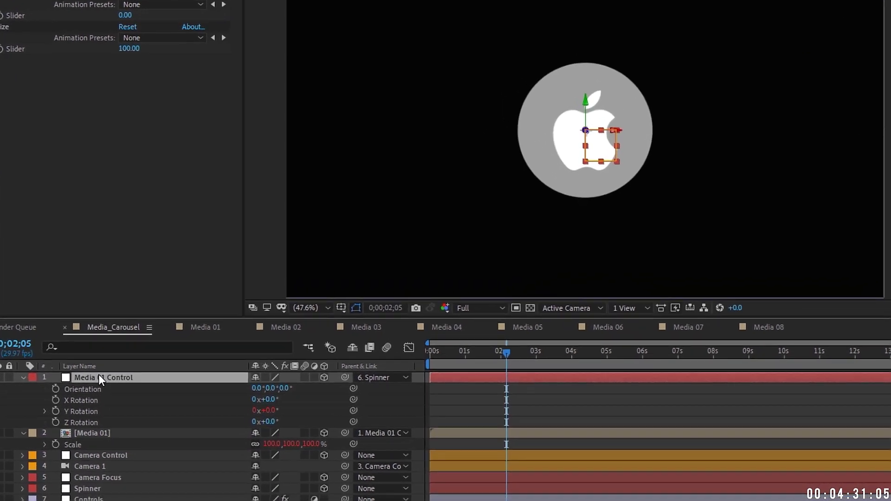
{"action": "key", "text": "e"}
{"action": "key", "text": "e"}
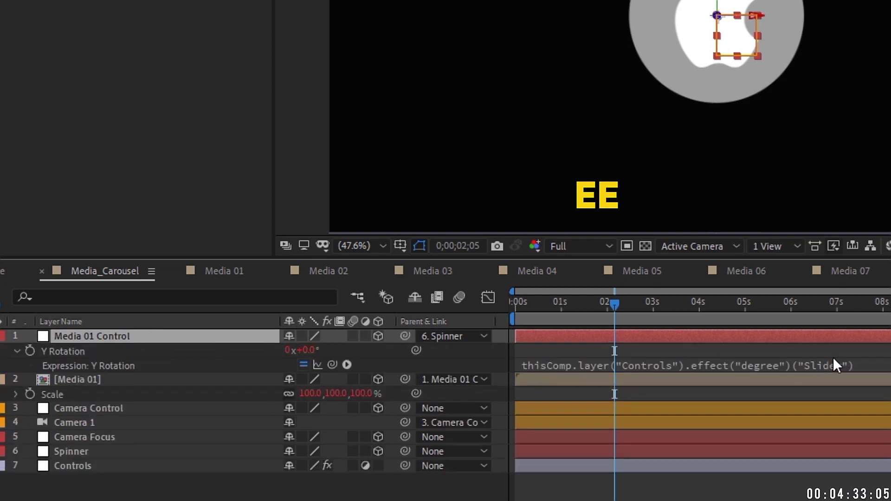
{"action": "left_click", "coordinate": [873, 365]}
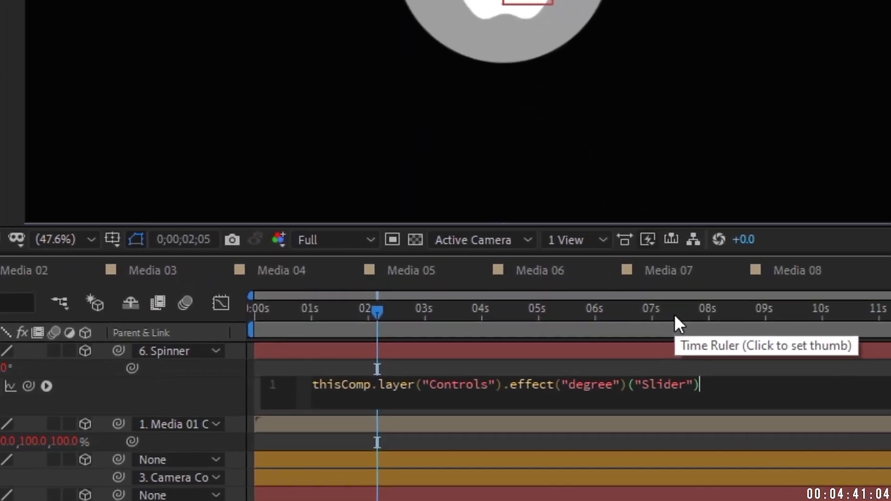
{"action": "type", "text": "*index"}
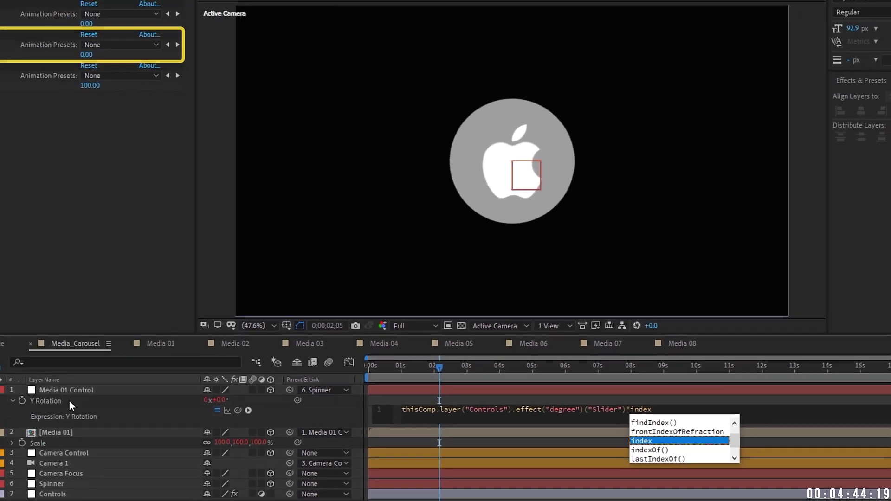
{"action": "left_click", "coordinate": [137, 399]}
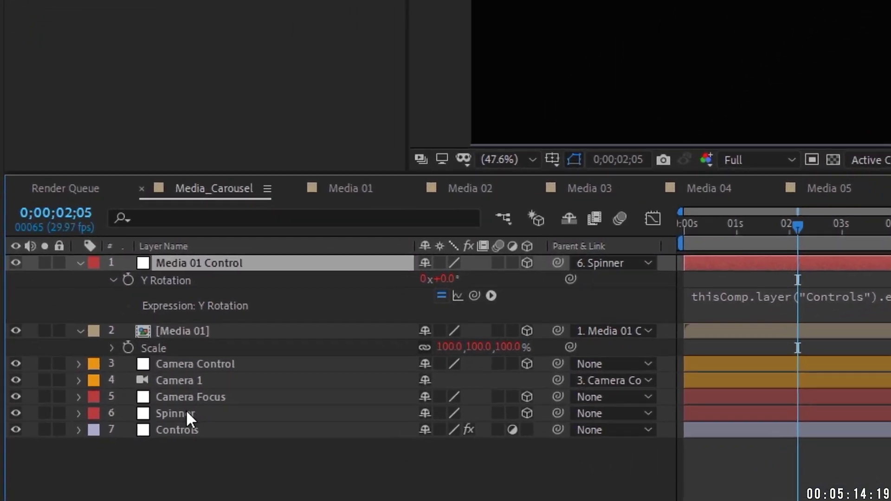
- Reveal the Spinner null's rotation properties and set the distance slider on the Controls layer to -610
{"action": "left_click", "coordinate": [187, 412]}
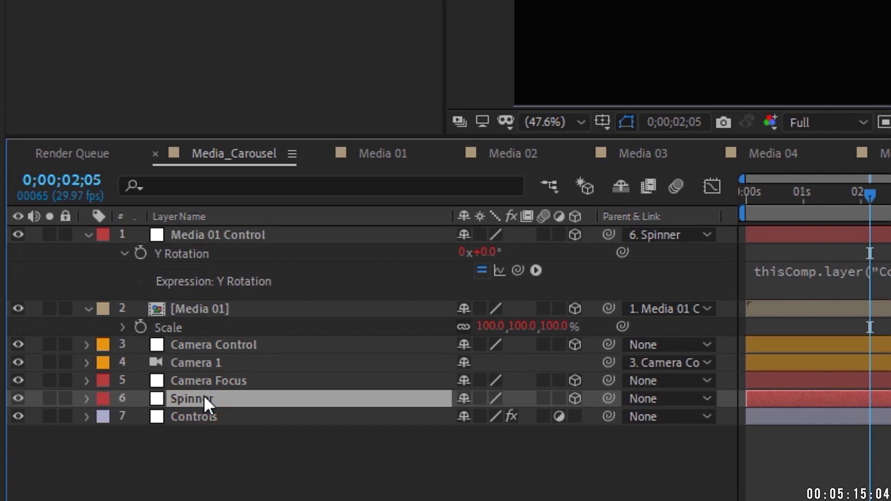
{"action": "key", "text": "r"}
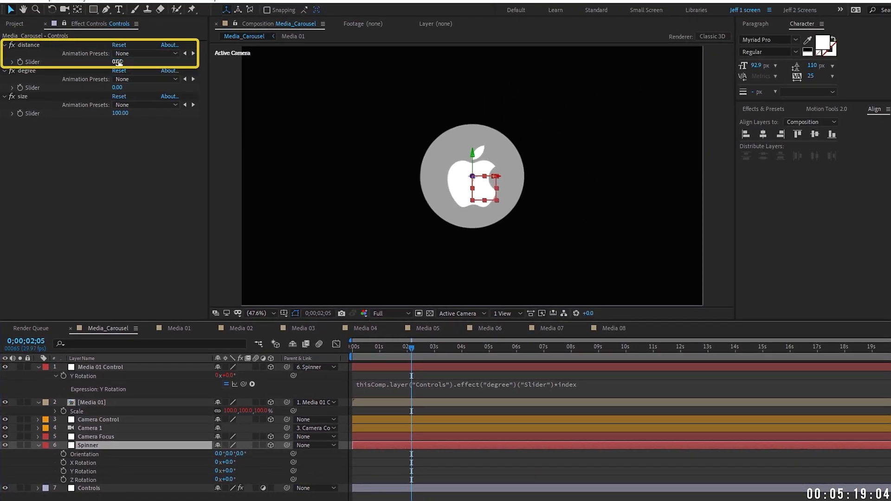
{"action": "left_click_drag", "start_coordinate": [118, 62], "coordinate": [4, 61]}
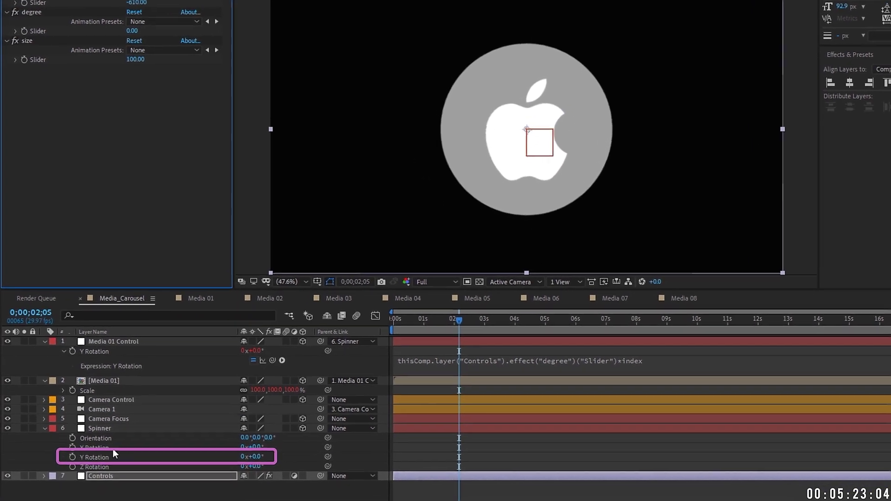
- Set Media 01's auto-orientation to Orient Towards Camera and spin the Spinner null's Y Rotation to 1x+359° to test it
{"action": "left_click_drag", "start_coordinate": [235, 468], "coordinate": [434, 416]}
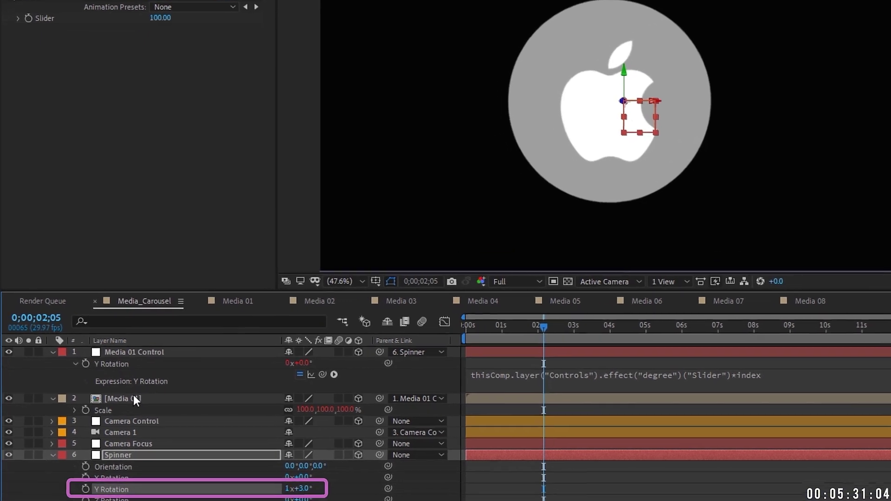
{"action": "right_click", "coordinate": [117, 380]}
{"action": "left_click", "coordinate": [175, 113]}
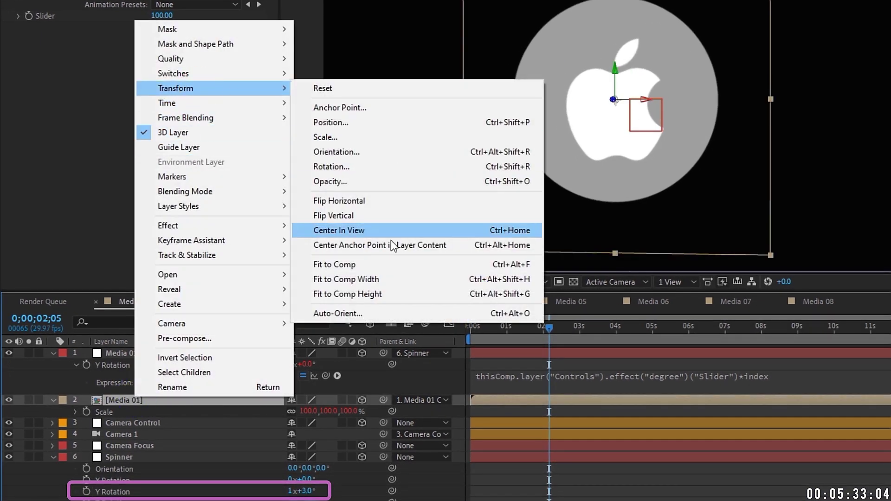
{"action": "left_click", "coordinate": [362, 313]}
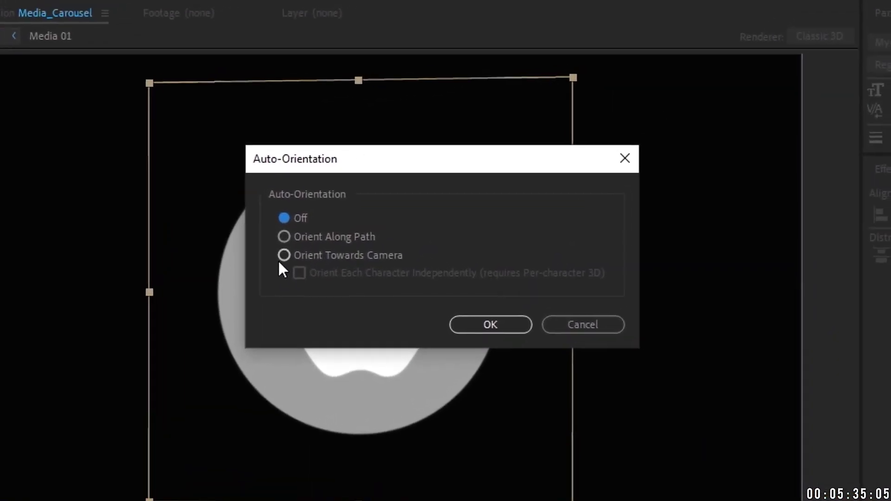
{"action": "left_click", "coordinate": [409, 172]}
{"action": "left_click", "coordinate": [600, 232]}
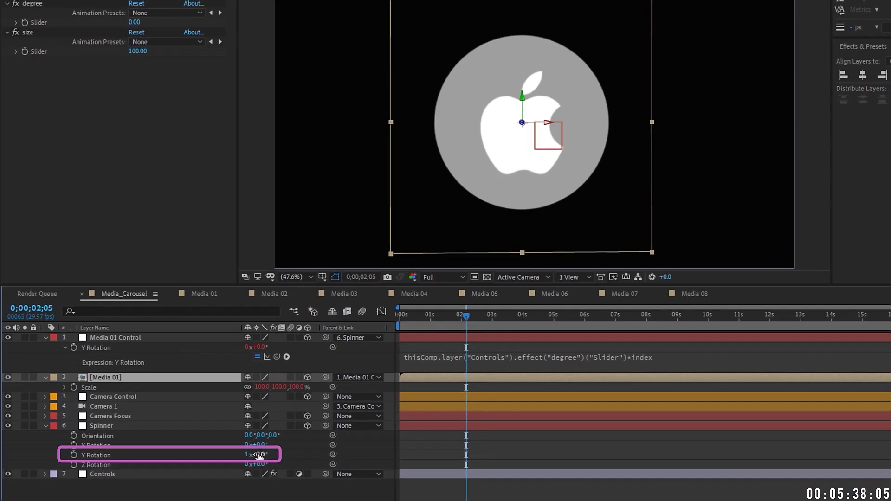
{"action": "left_click_drag", "start_coordinate": [261, 455], "coordinate": [442, 435]}
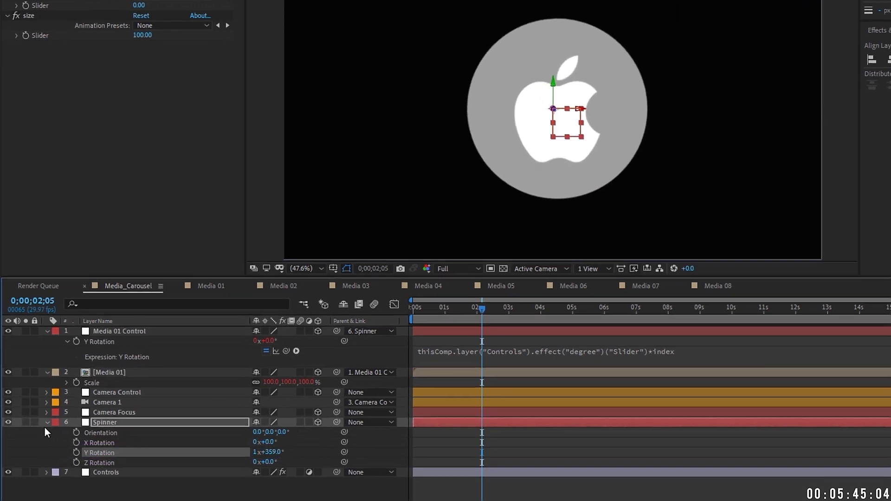
- Duplicate the Media 01 Control and Media 01 layers together and place each copy directly below its original in the layer stack
{"action": "left_click", "coordinate": [45, 427]}
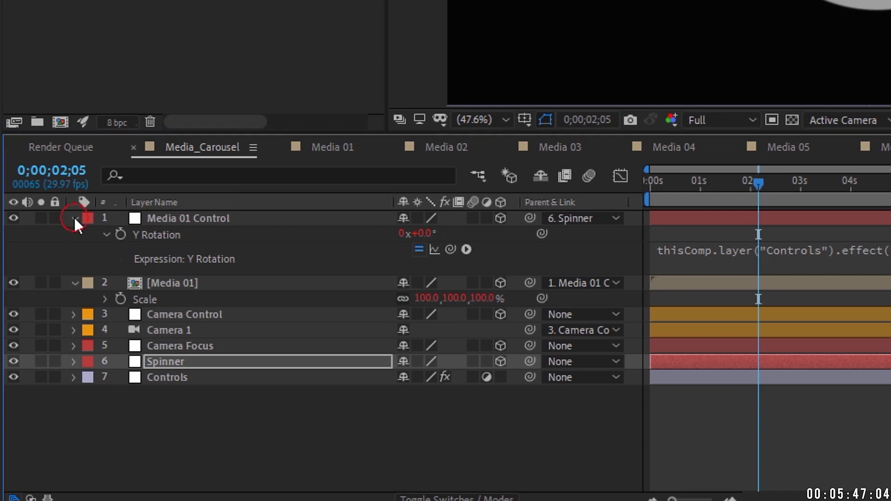
{"action": "left_click", "coordinate": [75, 218]}
{"action": "left_click", "coordinate": [186, 219]}
{"action": "left_click", "coordinate": [192, 233], "text": "shift"}
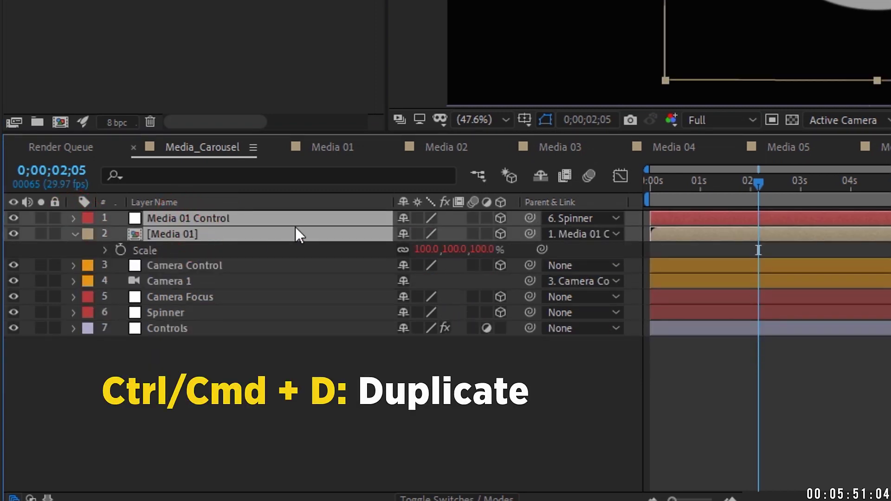
{"action": "key", "text": "ctrl+d"}
{"action": "left_click", "coordinate": [187, 261]}
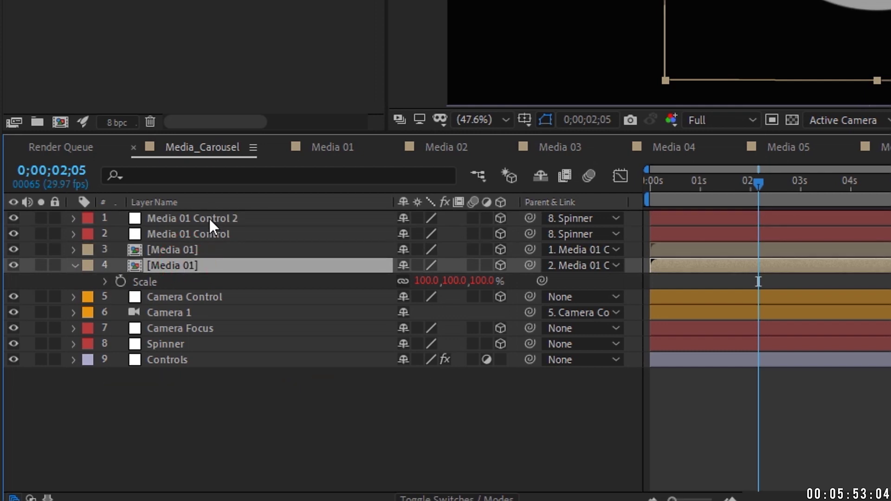
{"action": "left_click", "coordinate": [209, 218]}
{"action": "left_click_drag", "start_coordinate": [207, 221], "coordinate": [181, 274]}
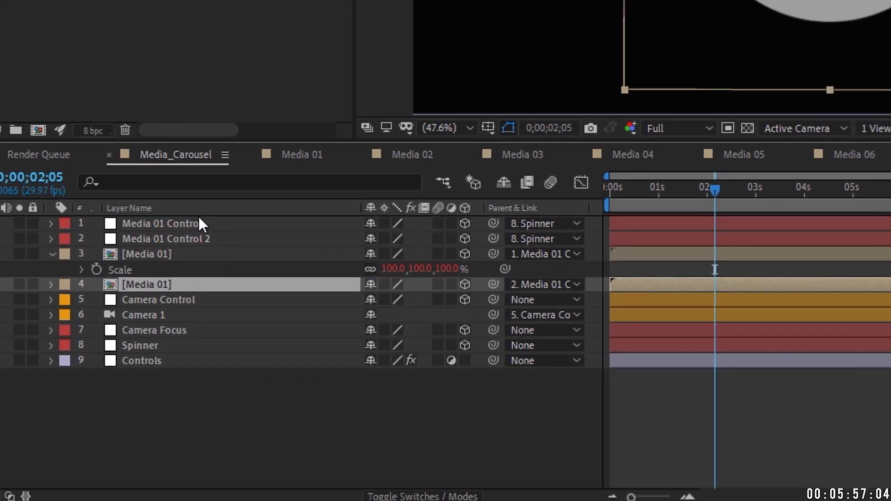
- Reveal the Y Rotation expression of the duplicated control null and rename the null Media 02 Control
{"action": "left_click", "coordinate": [223, 235]}
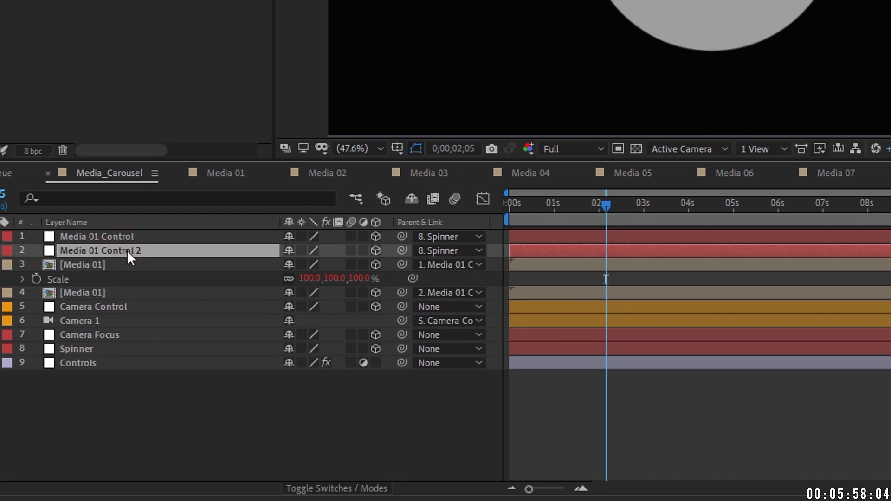
{"action": "key", "text": "e"}
{"action": "key", "text": "e"}
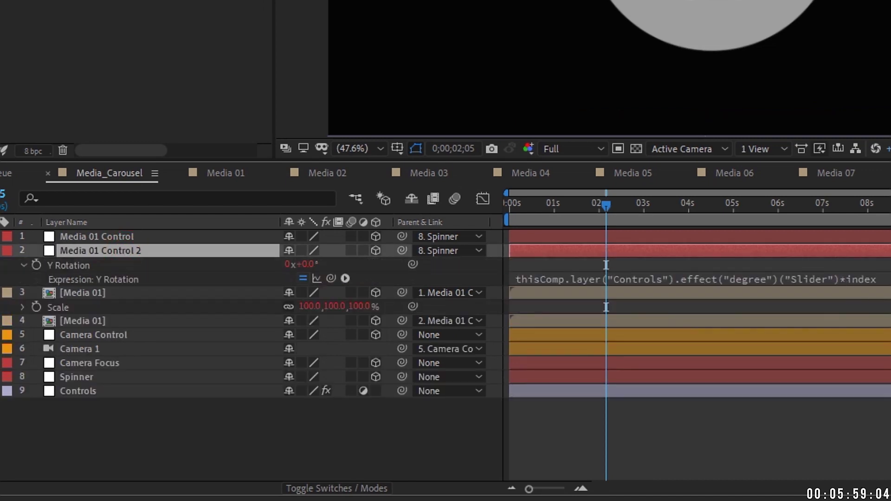
{"action": "key", "text": "Return"}
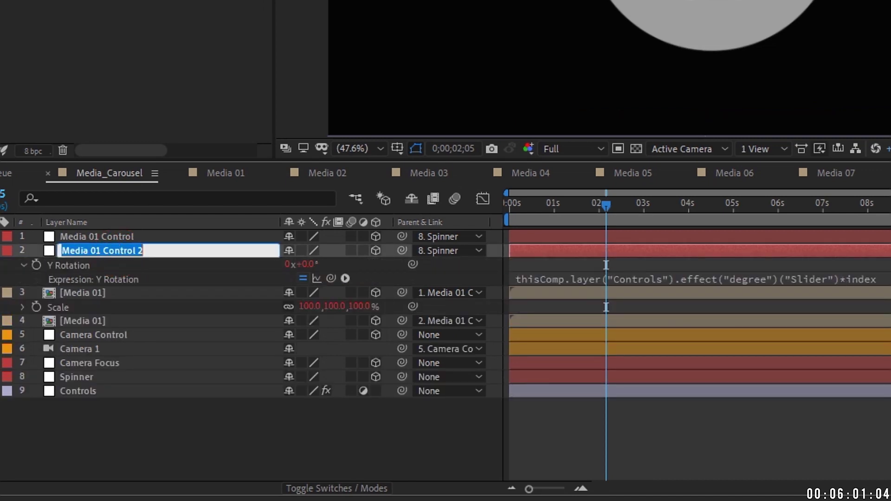
{"action": "type", "text": "Media 02 Control"}
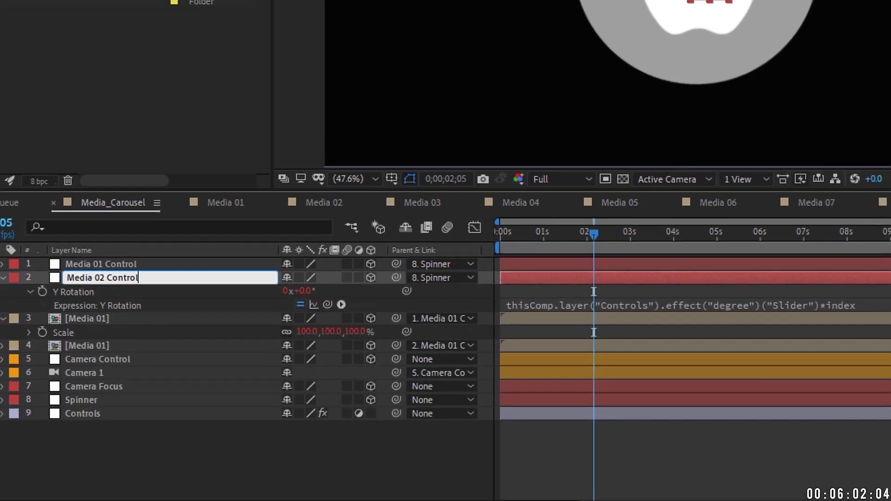
{"action": "key", "text": "Return"}
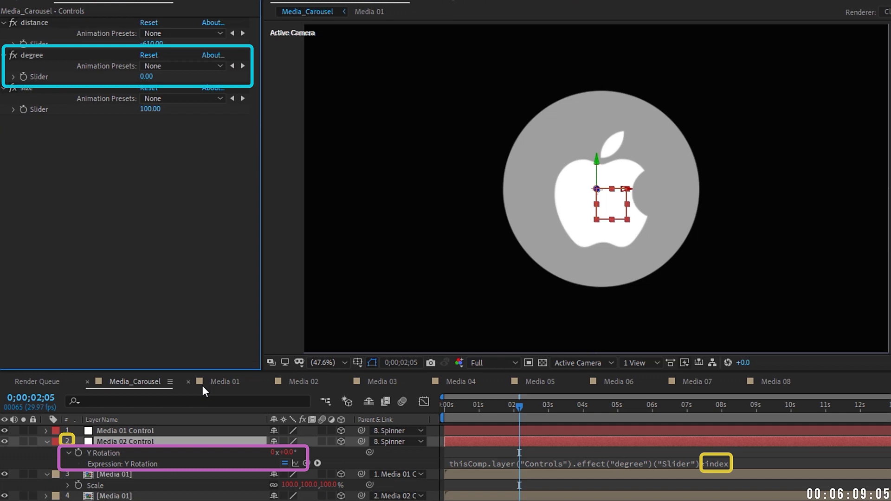
- Set the degree slider on the Controls layer to 360/2
{"action": "left_click", "coordinate": [120, 432]}
{"action": "key", "text": "u"}
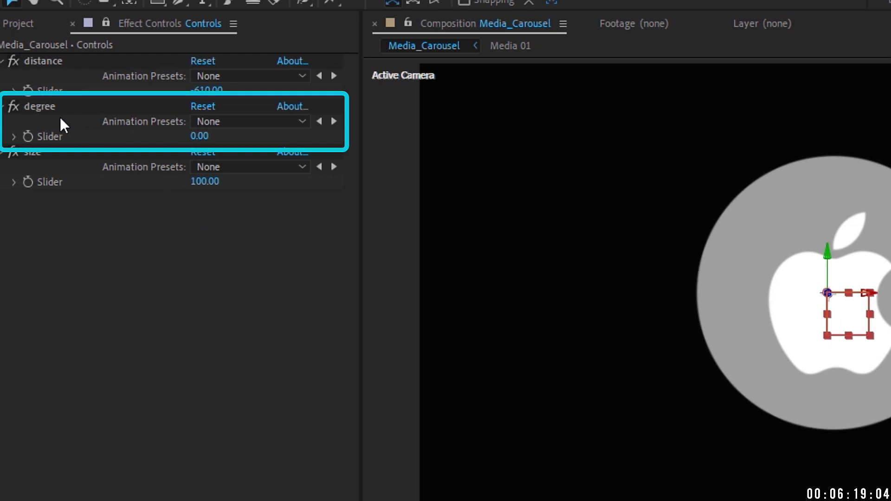
{"action": "left_click", "coordinate": [200, 137]}
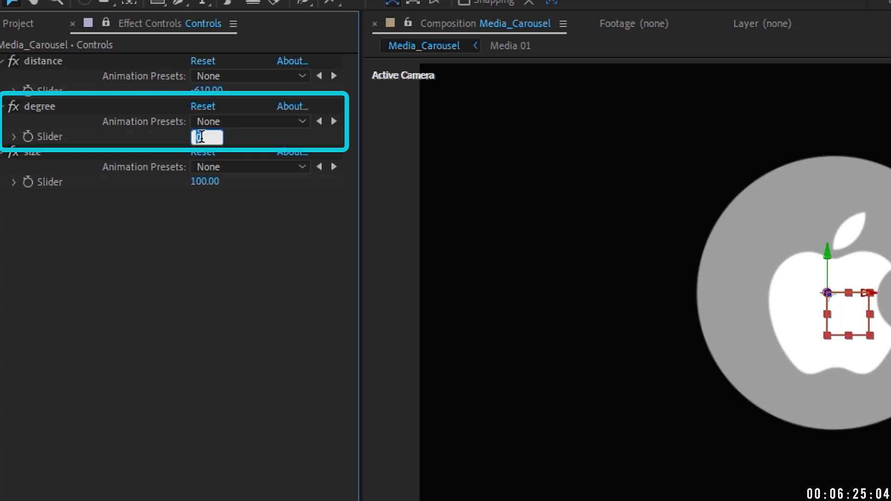
{"action": "type", "text": "360/2"}
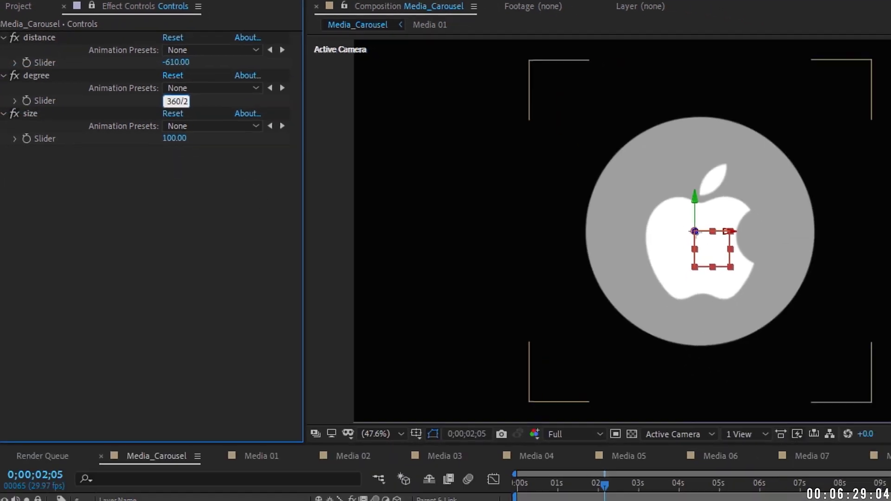
{"action": "key", "text": "Return"}
- Switch the composition to the Top view, zoomed out to 25%, and spin the Spinner null's Y Rotation to 2x+182°
{"action": "left_click", "coordinate": [96, 453]}
{"action": "key", "text": "r"}
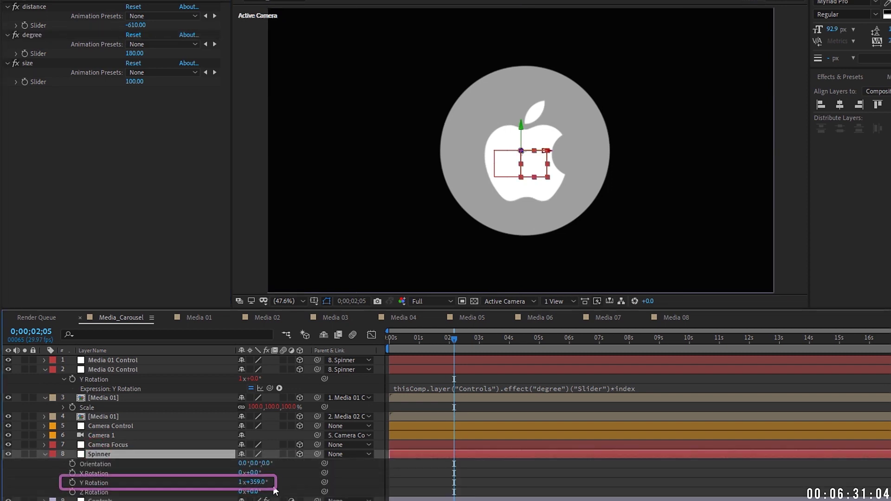
{"action": "left_click_drag", "start_coordinate": [257, 481], "coordinate": [338, 458]}
{"action": "left_click", "coordinate": [491, 302]}
{"action": "left_click", "coordinate": [506, 367]}
{"action": "scroll", "coordinate": [611, 200], "scroll_direction": "down", "scroll_amount": 2}
{"action": "left_click_drag", "start_coordinate": [309, 488], "coordinate": [365, 488]}
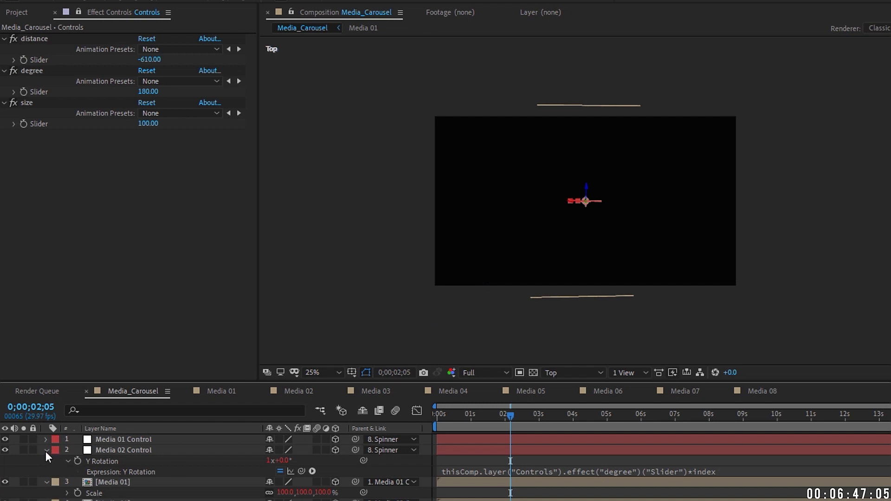
- Collapse the open layer properties and replace the second Media 01 layer's source with the Media 02 composition
{"action": "left_click", "coordinate": [46, 451]}
{"action": "left_click", "coordinate": [46, 461]}
{"action": "left_click", "coordinate": [123, 470]}
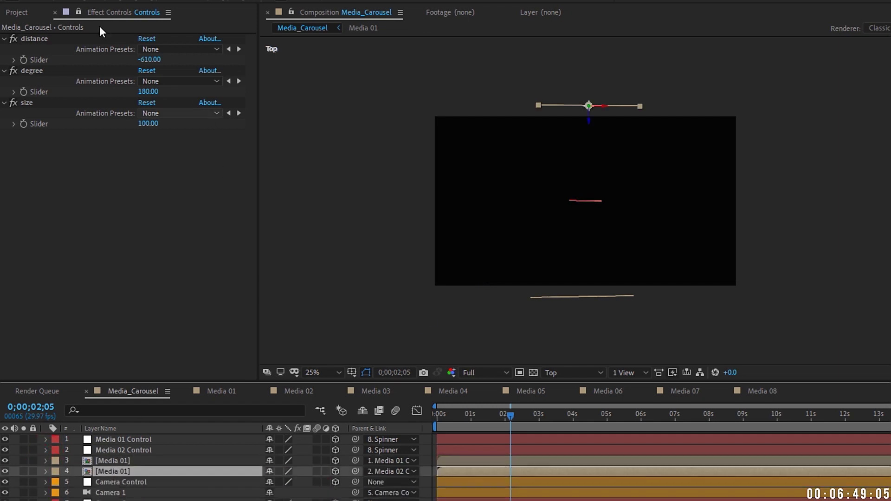
{"action": "left_click", "coordinate": [14, 12]}
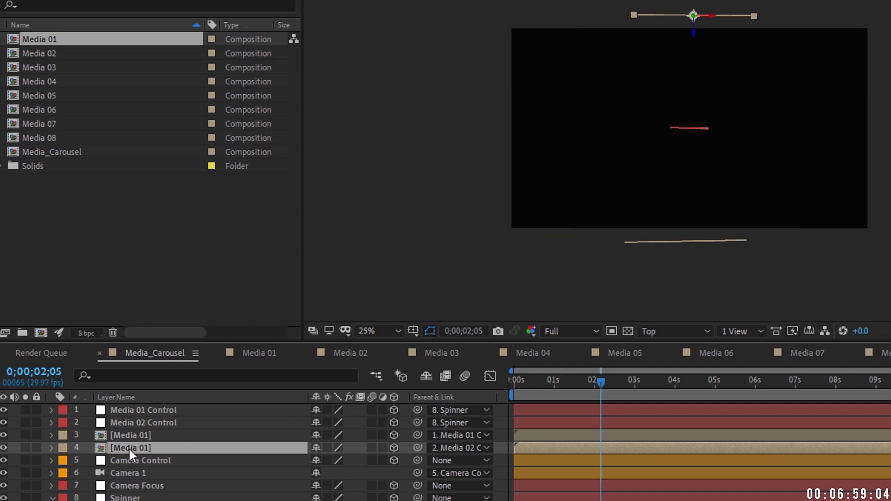
{"action": "left_click", "coordinate": [54, 52]}
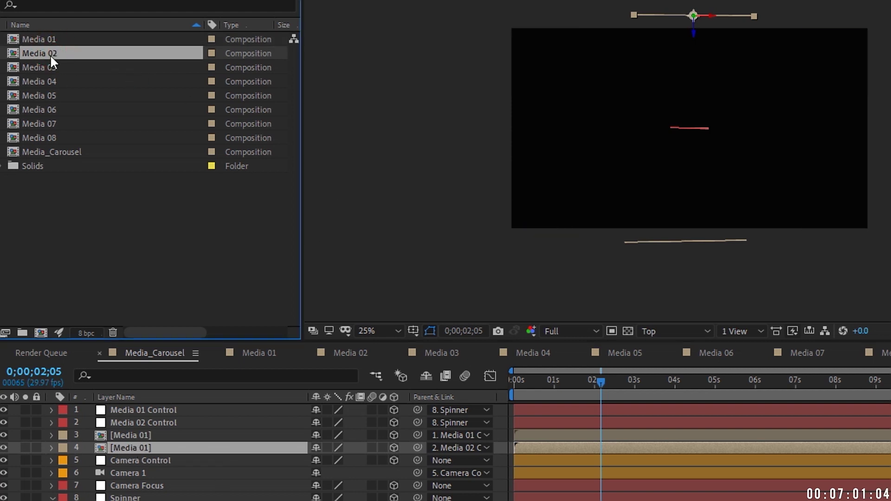
{"action": "left_click_drag", "start_coordinate": [55, 54], "coordinate": [147, 450]}
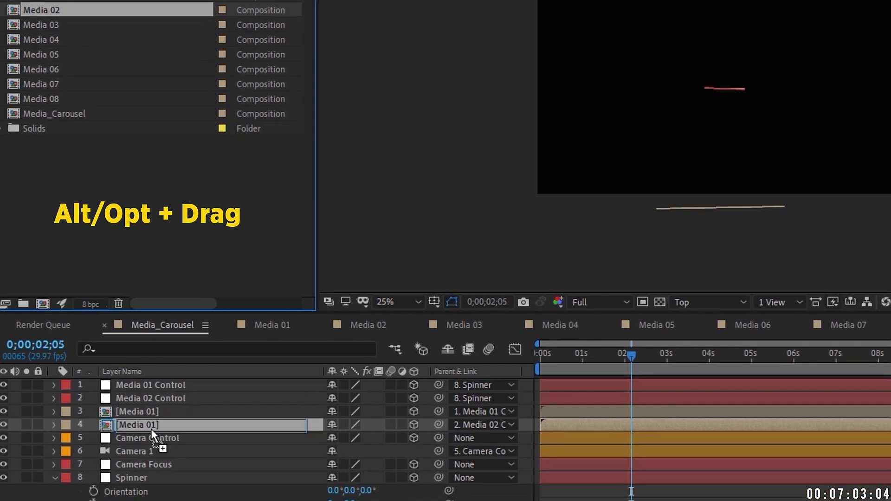
{"action": "left_click_drag", "start_coordinate": [198, 286], "coordinate": [201, 287]}
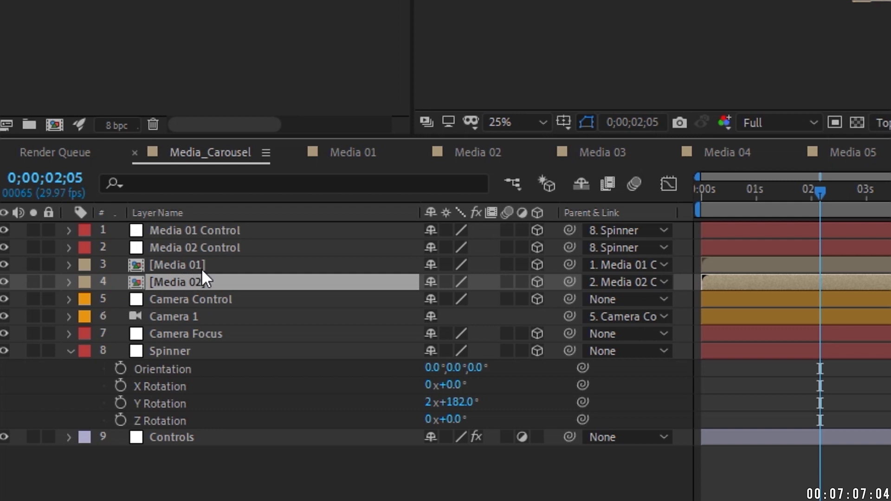
- Duplicate the Media 02 Control and Media 02 layers together and place each copy below its original in the layer stack
{"action": "left_click", "coordinate": [227, 253], "text": "ctrl"}
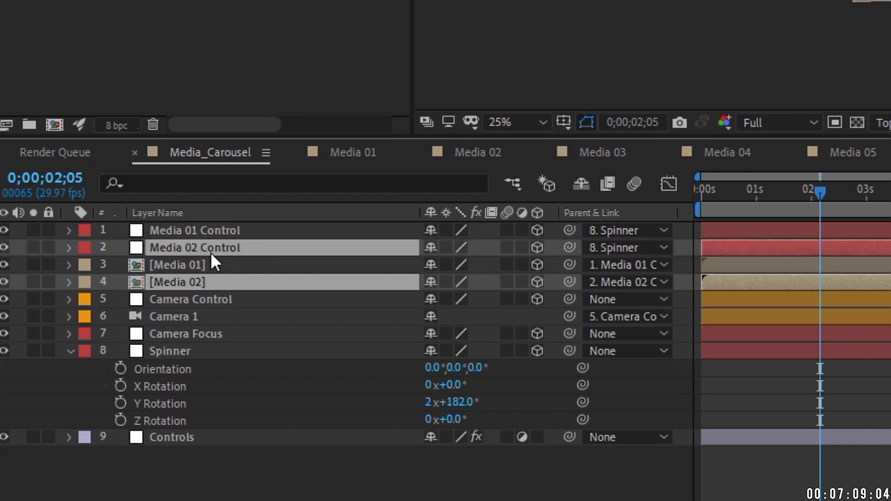
{"action": "key", "text": "ctrl+d"}
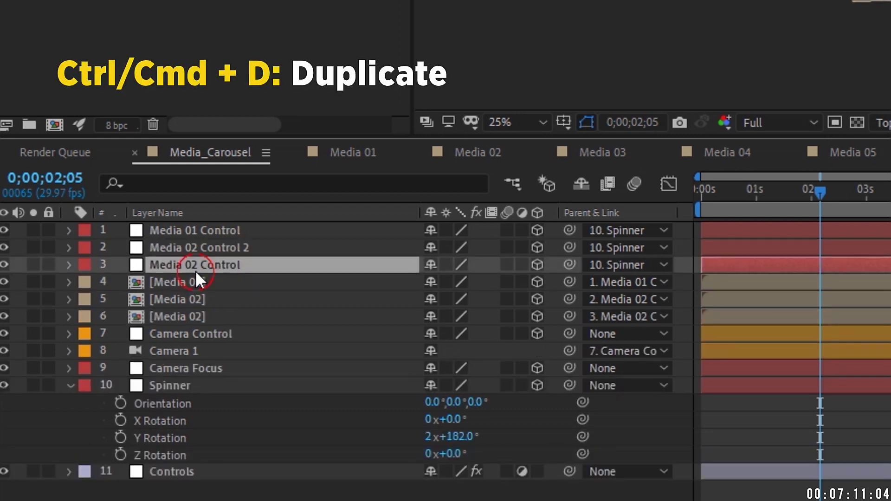
{"action": "left_click_drag", "start_coordinate": [212, 246], "coordinate": [214, 270]}
{"action": "left_click", "coordinate": [199, 302]}
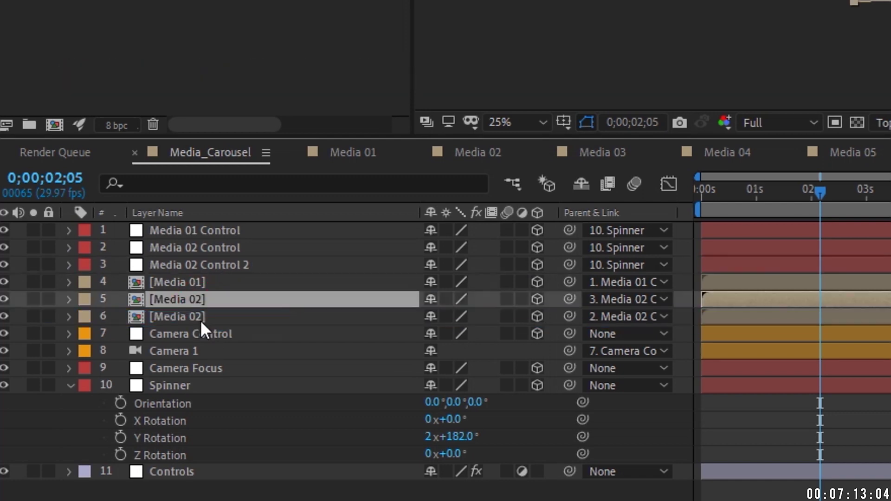
- Rename the duplicated Media 02 Control 2 null as Media 03 Control
{"action": "left_click", "coordinate": [232, 265]}
{"action": "key", "text": "Return"}
{"action": "type", "text": "Media 3"}
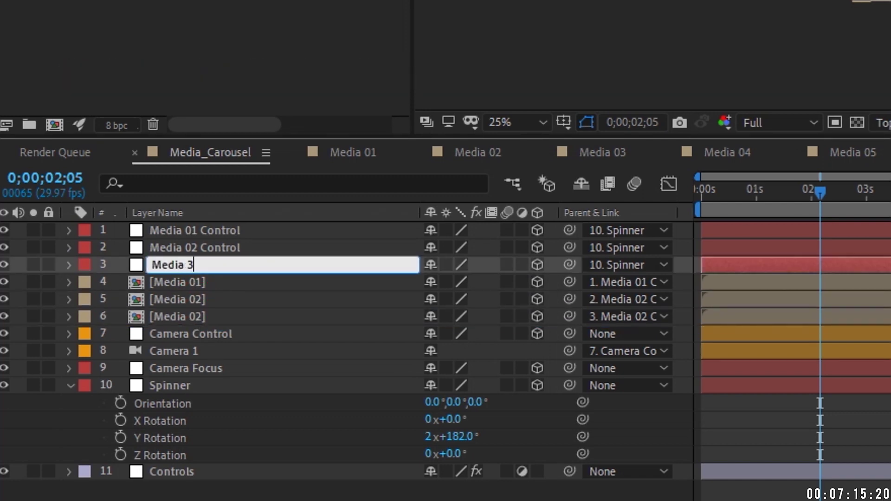
{"action": "key", "text": "BackSpace"}
{"action": "type", "text": "03 Control"}
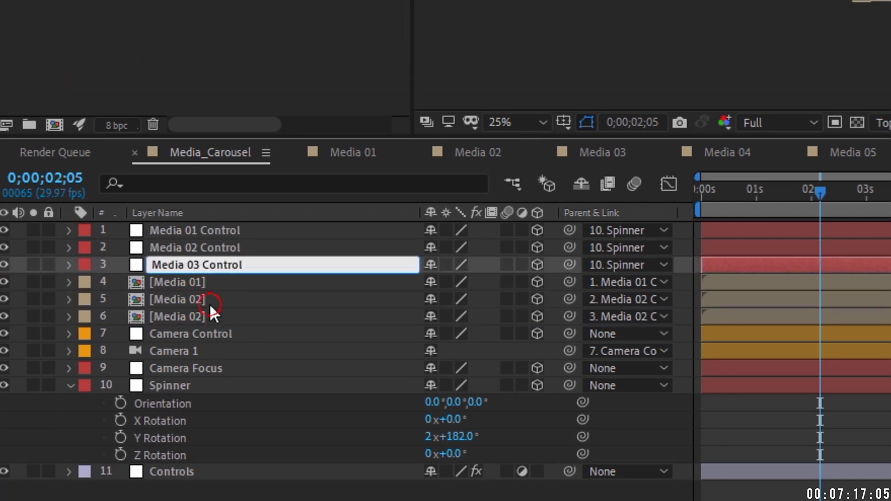
- Replace the source of the Media 02 copy parented to Media 03 Control with the Media 03 composition
{"action": "left_click", "coordinate": [210, 304]}
{"action": "left_click", "coordinate": [198, 312]}
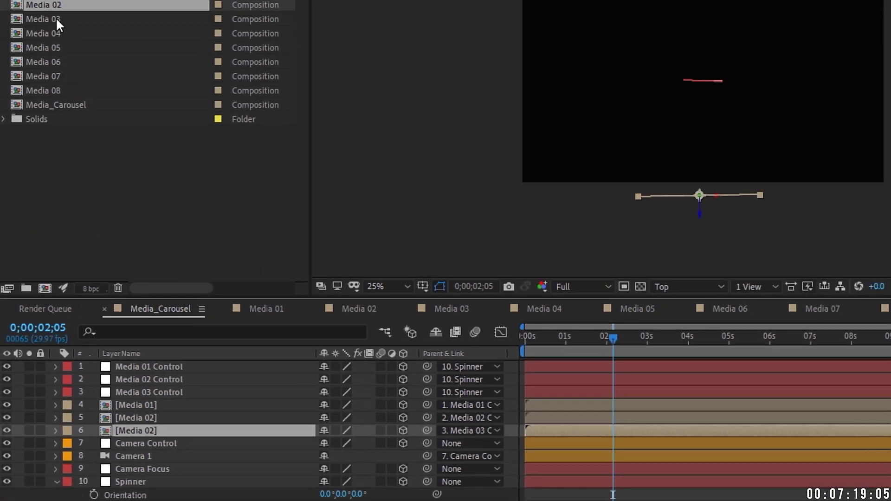
{"action": "left_click_drag", "start_coordinate": [56, 18], "coordinate": [140, 461]}
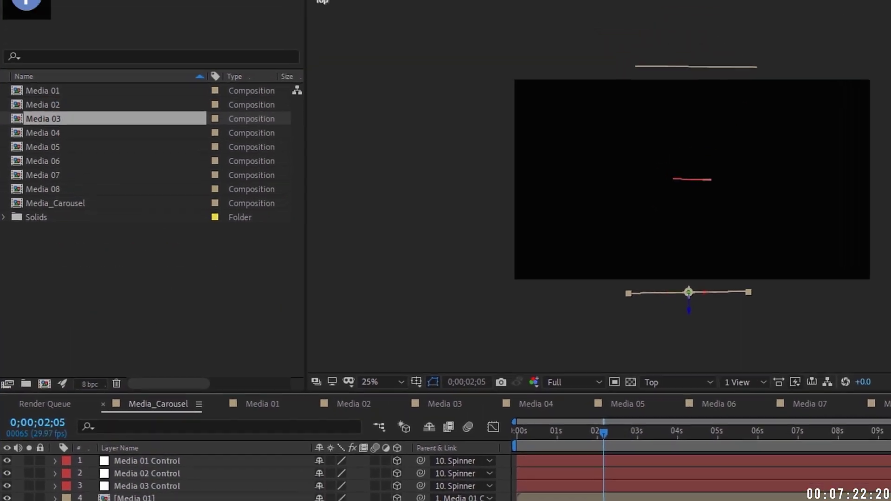
- Set the degree slider on the Controls layer to 120, a third of 360
{"action": "left_click", "coordinate": [158, 51]}
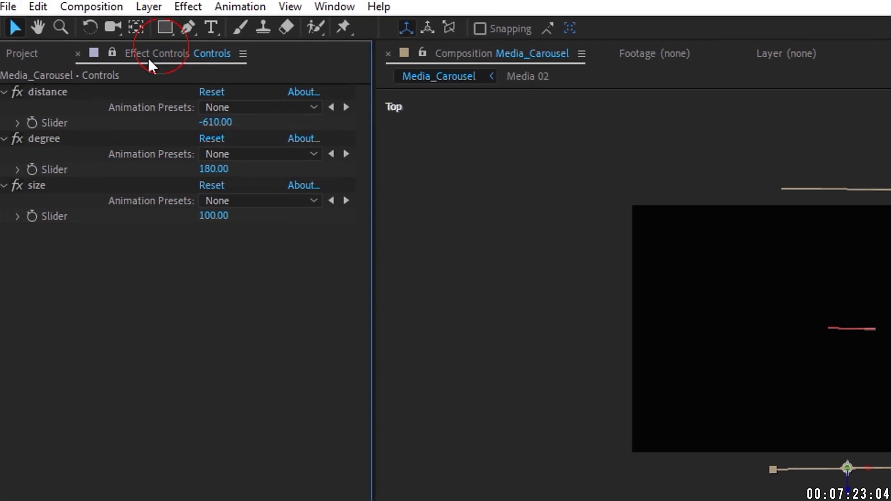
{"action": "left_click", "coordinate": [47, 139]}
{"action": "left_click", "coordinate": [214, 169]}
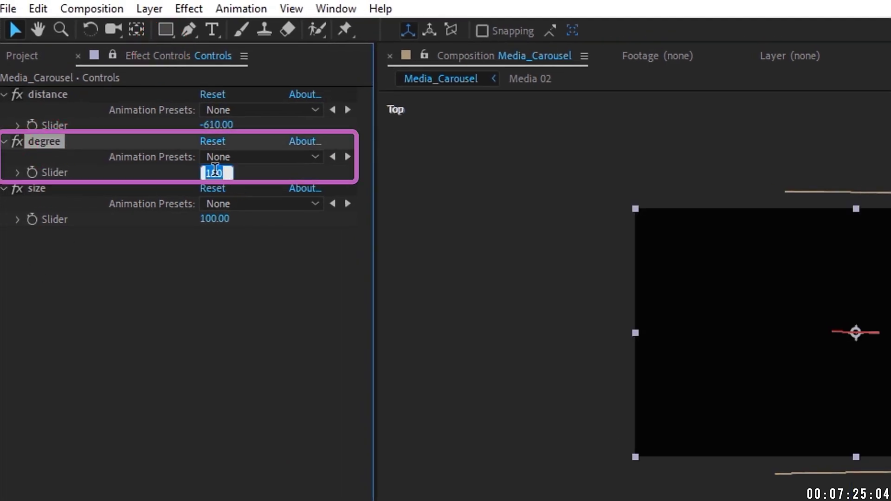
{"action": "type", "text": "360/"}
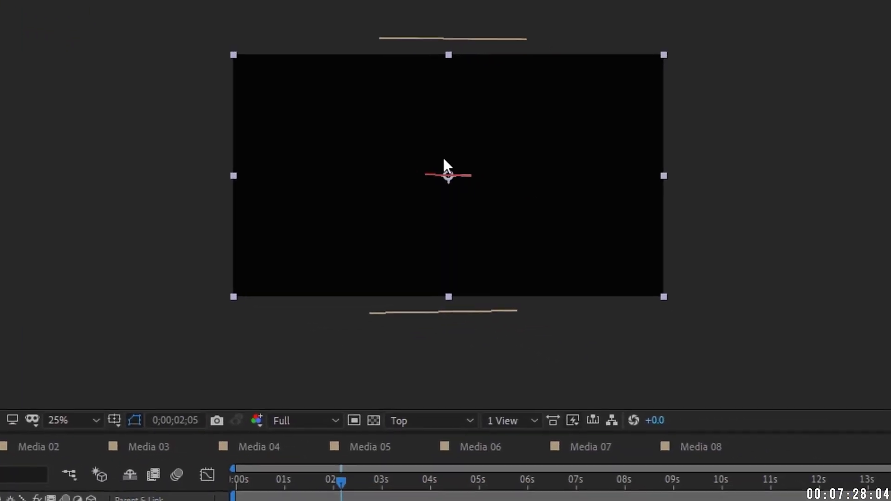
{"action": "key", "text": "Return"}
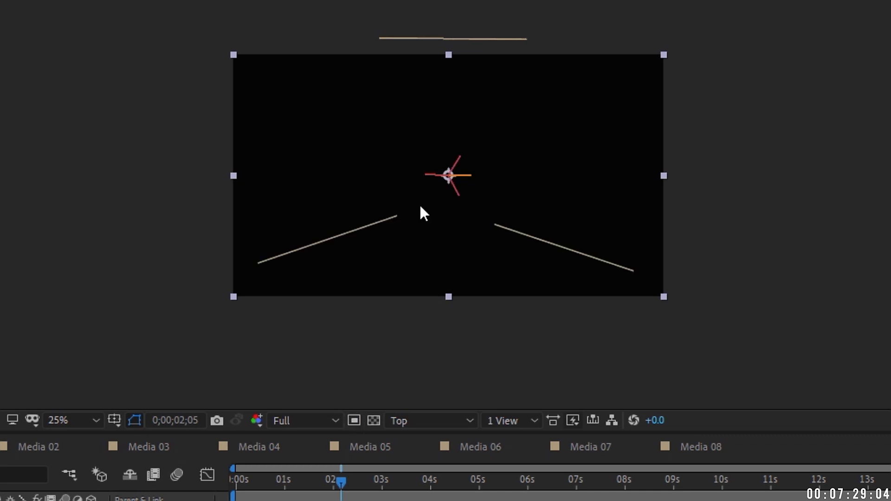
- Spin the Spinner null to check the spacing of the three media layers and return the composition to the Active Camera view
{"action": "key", "text": "F2"}
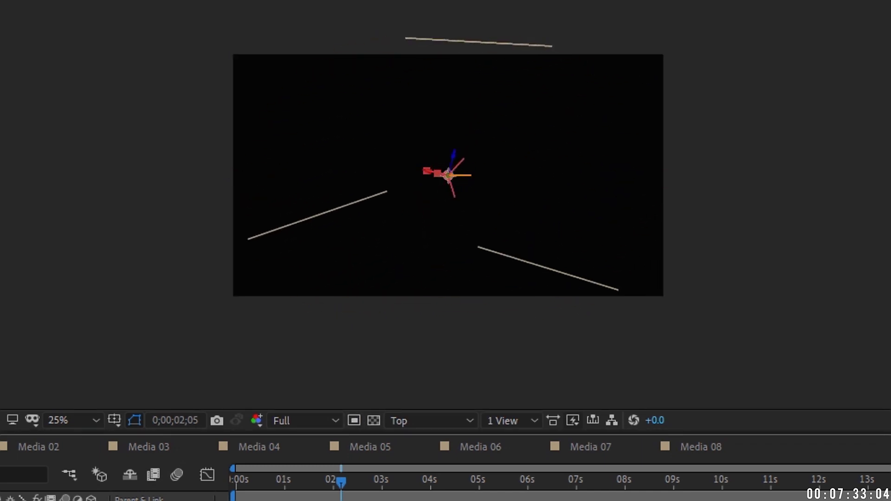
{"action": "left_click", "coordinate": [422, 421]}
{"action": "left_click", "coordinate": [448, 438]}
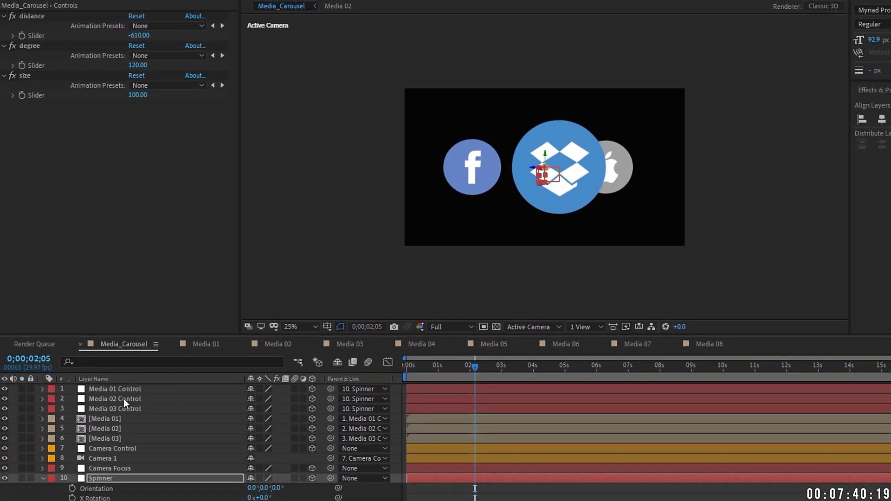
- Reveal Media 01 Control's Y Rotation expression to examine how it uses the degree slider and layer index
{"action": "left_click", "coordinate": [121, 388]}
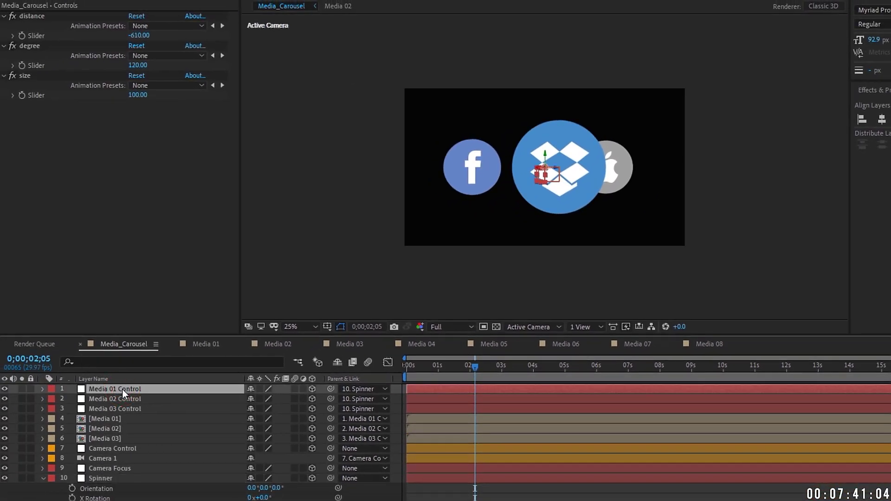
{"action": "key", "text": "e"}
{"action": "key", "text": "e"}
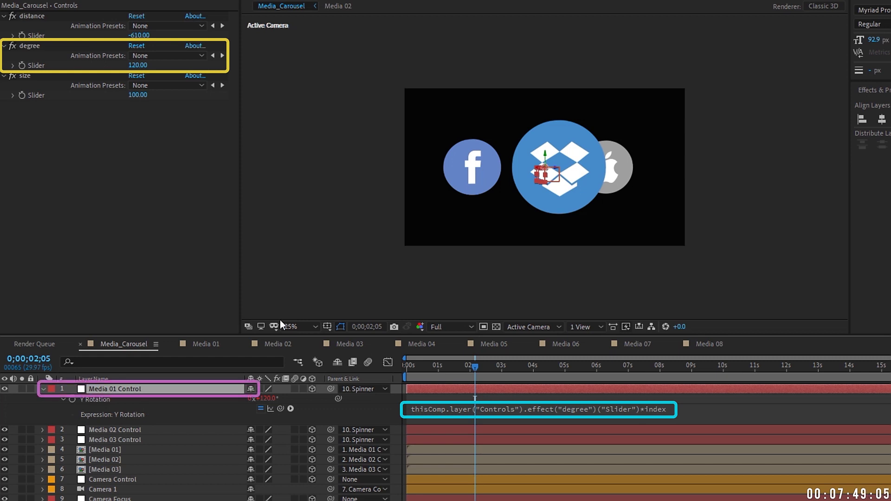
- Compare the layer positions of Media 02 Control and Media 03 Control, and collapse Media 01 Control's Y Rotation expression
{"action": "left_click", "coordinate": [131, 432]}
{"action": "left_click", "coordinate": [181, 443]}
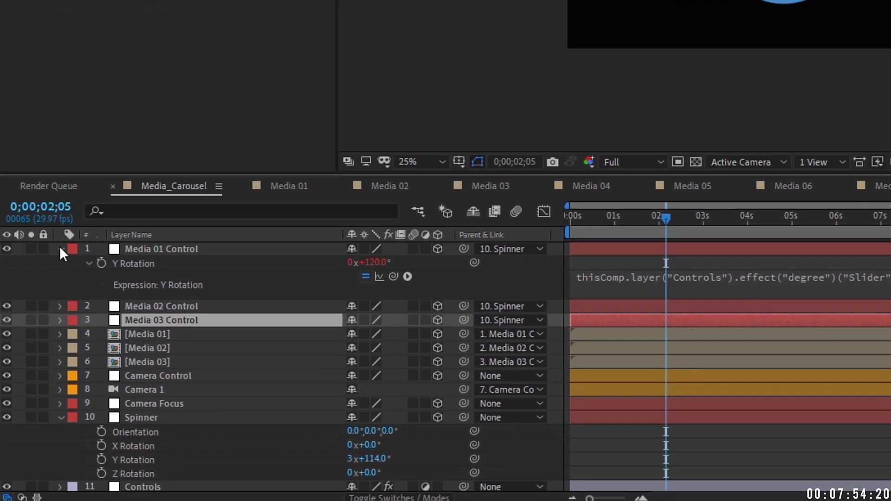
{"action": "left_click", "coordinate": [60, 250]}
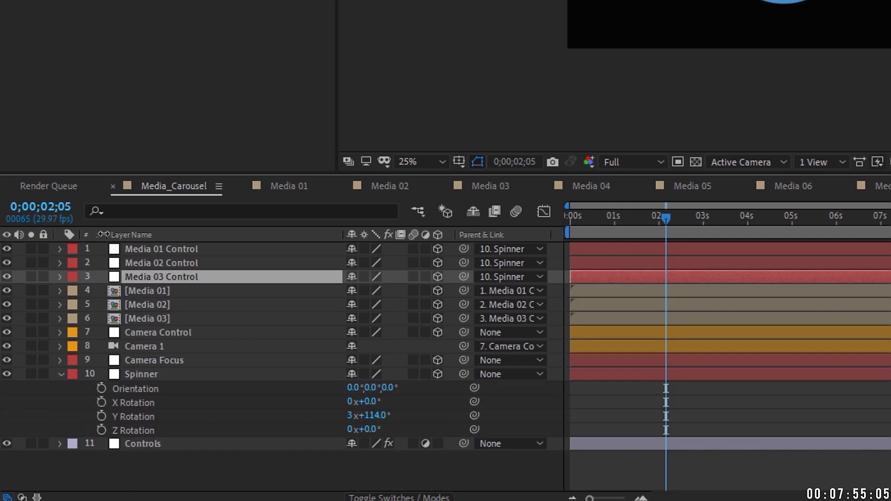
- Duplicate Media 03 Control together with the Media 03 composition layer five times, for eight control and media pairs in total
{"action": "left_click", "coordinate": [163, 319]}
{"action": "left_click", "coordinate": [173, 278], "text": "ctrl"}
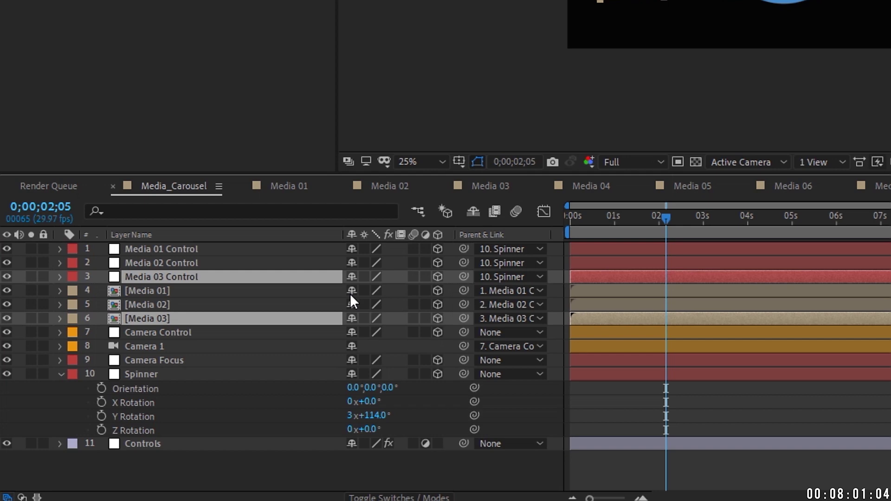
{"action": "key", "text": "ctrl+d"}
{"action": "key", "text": "ctrl+d"}
{"action": "key", "text": "ctrl+d"}
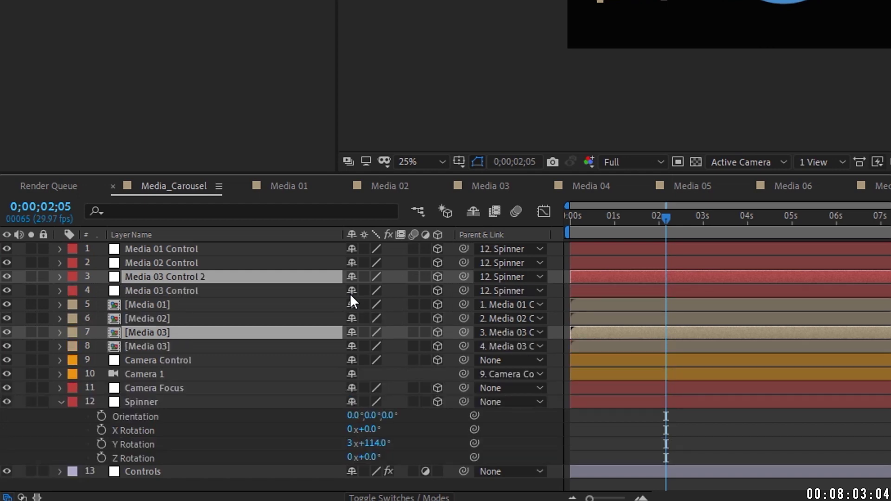
{"action": "key", "text": "ctrl+d"}
{"action": "key", "text": "ctrl+d"}
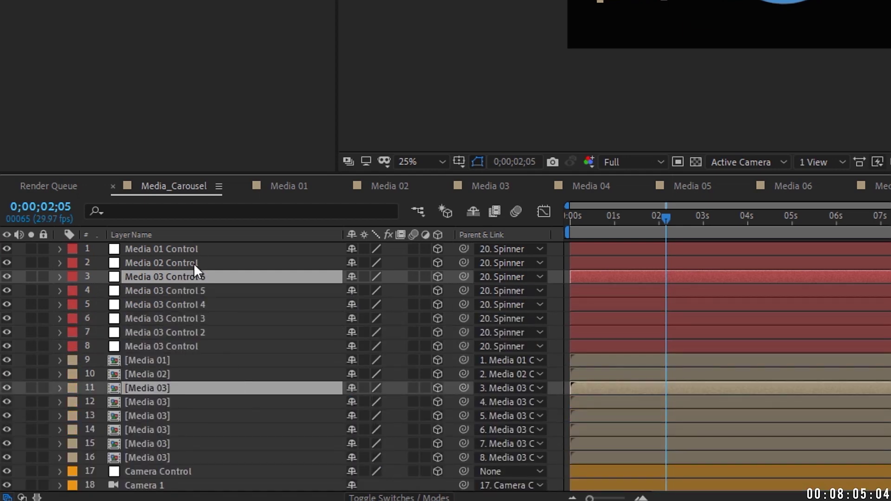
- Move the original Media 03 Control layer above its five copies, directly below Media 02 Control
{"action": "left_click", "coordinate": [194, 266]}
{"action": "left_click", "coordinate": [191, 283]}
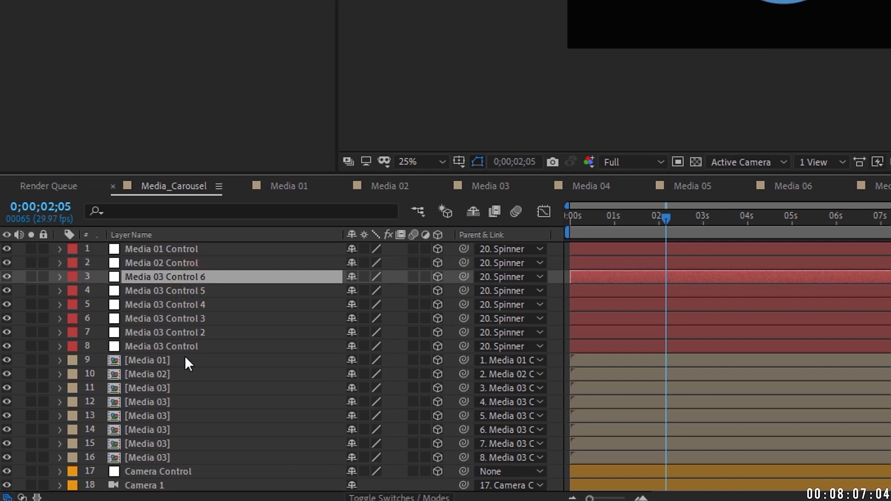
{"action": "left_click_drag", "start_coordinate": [183, 346], "coordinate": [194, 274]}
- Rename the control copy directly below Media 03 Control as Media 04 Control
{"action": "left_click", "coordinate": [194, 292]}
{"action": "key", "text": "Return"}
{"action": "type", "text": "Med"}
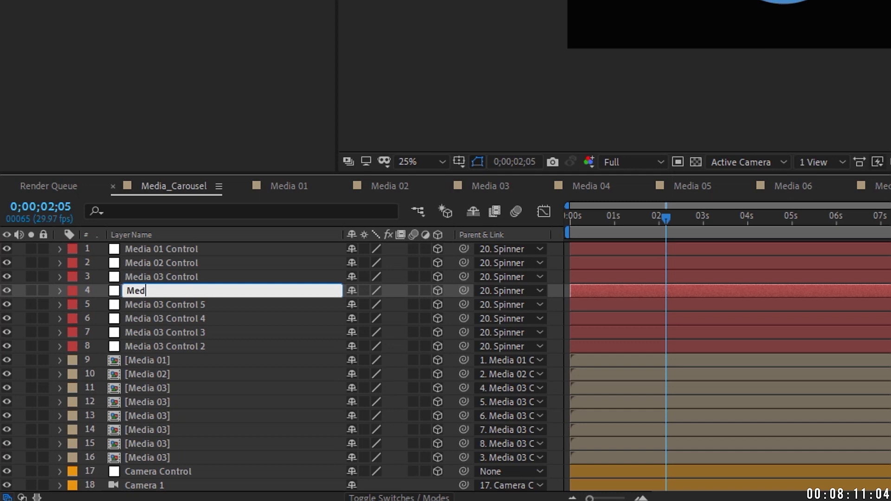
{"action": "type", "text": "ia 04  control"}
{"action": "key", "text": "BackSpace"}
{"action": "key", "text": "BackSpace"}
{"action": "key", "text": "BackSpace"}
{"action": "key", "text": "BackSpace"}
{"action": "key", "text": "BackSpace"}
{"action": "key", "text": "BackSpace"}
{"action": "key", "text": "BackSpace"}
{"action": "type", "text": "Contro"}
- Reuse the Media 04 Control name for the fifth control null and change it to Media 05 Control
{"action": "double_click", "coordinate": [195, 291]}
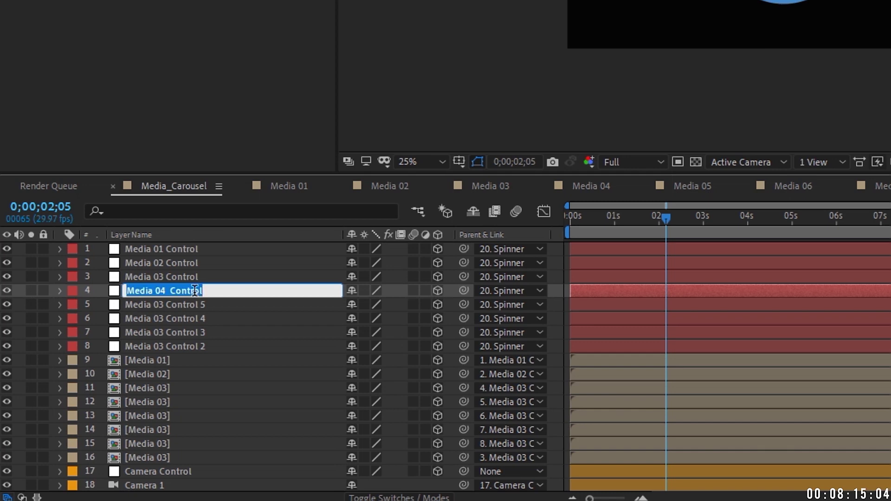
{"action": "key", "text": "ctrl+c"}
{"action": "left_click", "coordinate": [171, 303]}
{"action": "key", "text": "Return"}
{"action": "key", "text": "ctrl+v"}
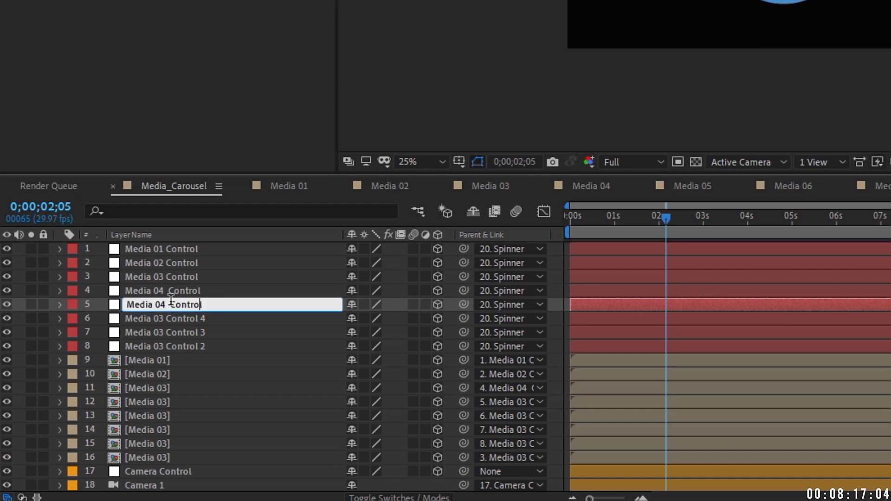
{"action": "key", "text": "BackSpace"}
{"action": "type", "text": "5"}
- Rename the sixth control null as Media 06 Control, reusing the copied Media 04 Control name
{"action": "left_click", "coordinate": [191, 321]}
{"action": "key", "text": "Return"}
{"action": "key", "text": "ctrl+v"}
{"action": "key", "text": "ctrl+Left"}
{"action": "key", "text": "Left"}
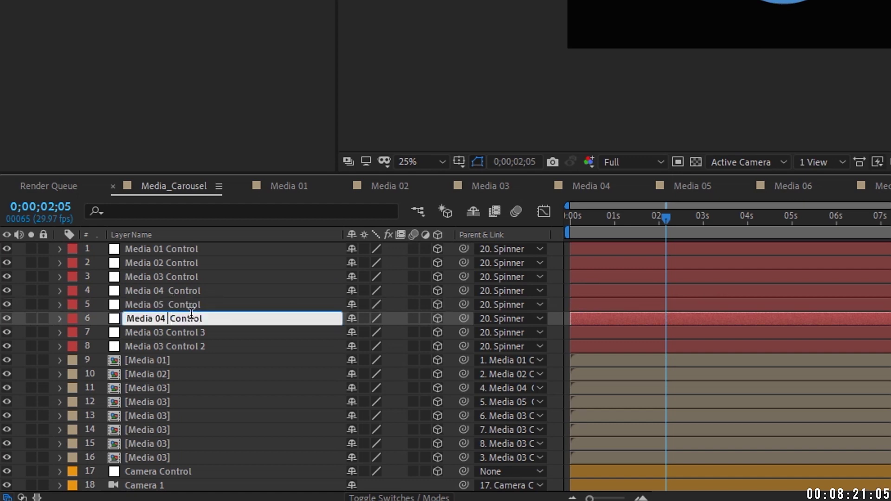
{"action": "key", "text": "BackSpace"}
- Change the media number in the seventh control null's name to 07
{"action": "key", "text": "BackSpace"}
{"action": "type", "text": "6"}
{"action": "key", "text": "Return"}
{"action": "left_click", "coordinate": [179, 332]}
{"action": "key", "text": "Return"}
{"action": "key", "text": "Left"}
{"action": "key", "text": "Left"}
{"action": "key", "text": "Left"}
{"action": "key", "text": "Left"}
{"action": "key", "text": "Left"}
{"action": "key", "text": "Left"}
{"action": "key", "text": "Left"}
{"action": "key", "text": "Left"}
{"action": "key", "text": "Left"}
{"action": "key", "text": "Left"}
{"action": "key", "text": "BackSpace"}
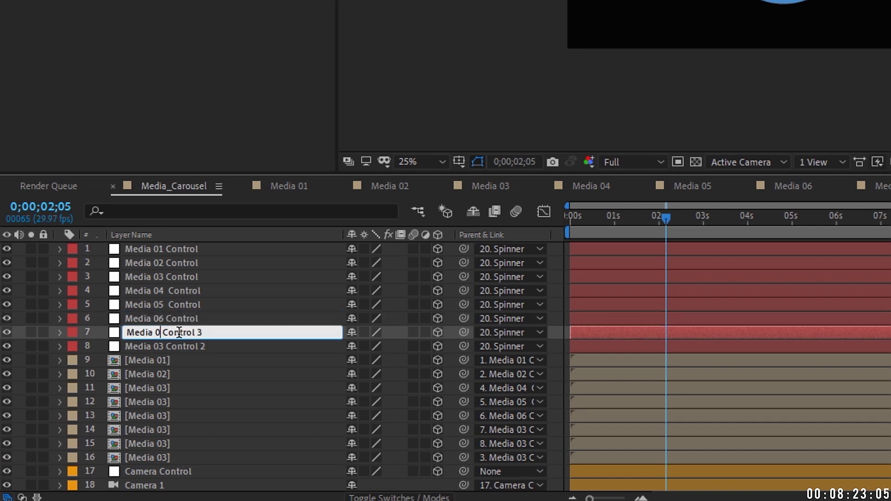
{"action": "type", "text": "7"}
- Rename the eighth control null as Media 08 Control
{"action": "key", "text": "Return"}
{"action": "left_click", "coordinate": [182, 347]}
{"action": "key", "text": "Return"}
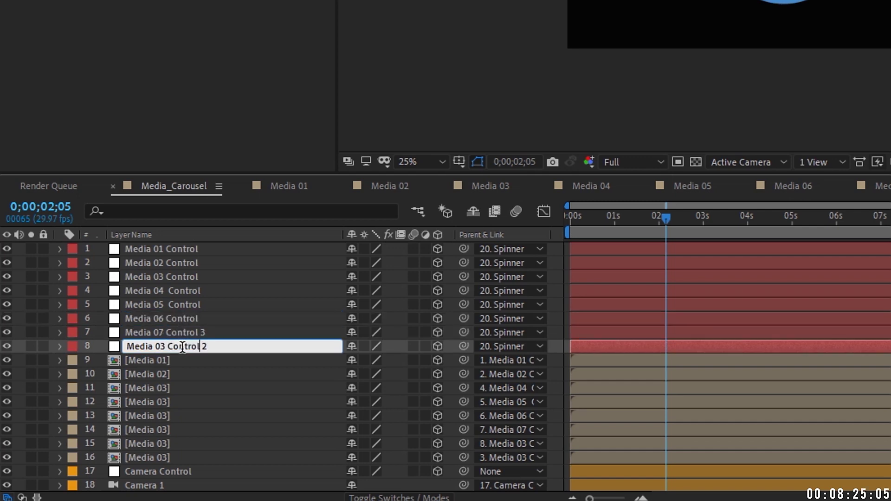
{"action": "key", "text": "Left"}
{"action": "key", "text": "Left"}
{"action": "key", "text": "Left"}
{"action": "key", "text": "Left"}
{"action": "key", "text": "Left"}
{"action": "key", "text": "Left"}
{"action": "key", "text": "Left"}
{"action": "key", "text": "Left"}
{"action": "key", "text": "BackSpace"}
{"action": "type", "text": "8"}
{"action": "key", "text": "End"}
- Remove the trailing 3 from the seventh null's name so it reads Media 07 Control
{"action": "key", "text": "BackSpace"}
{"action": "key", "text": "Return"}
{"action": "left_click", "coordinate": [168, 335]}
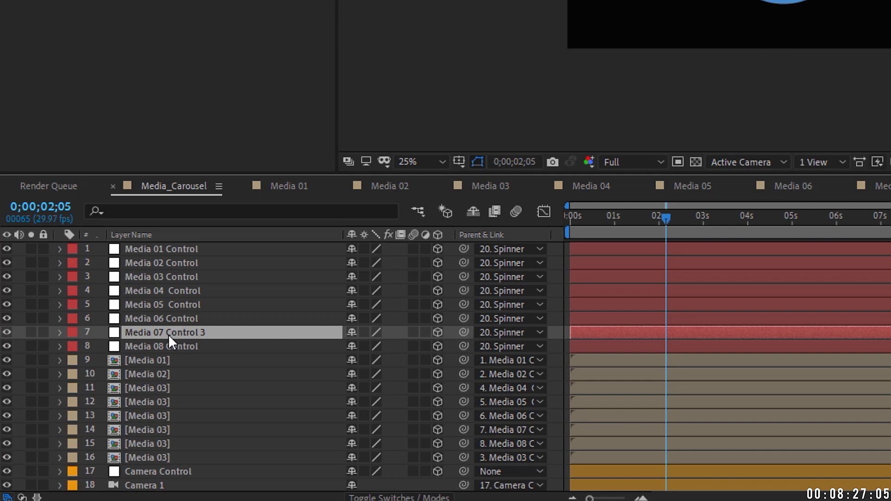
{"action": "key", "text": "Return"}
{"action": "key", "text": "End"}
{"action": "key", "text": "BackSpace"}
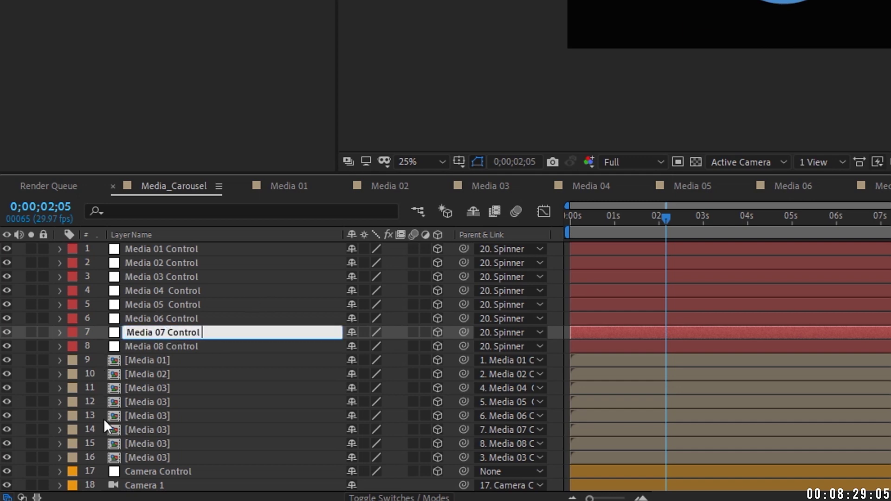
- Replace the sources of the Media 03 copies parented to Media 04 Control and Media 05 Control with the Media 04 and Media 05 compositions
{"action": "left_click", "coordinate": [140, 387]}
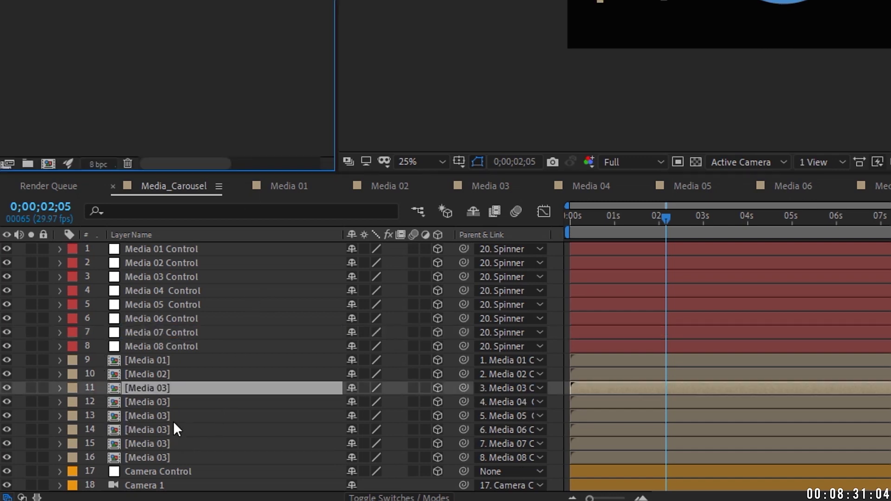
{"action": "left_click", "coordinate": [160, 403]}
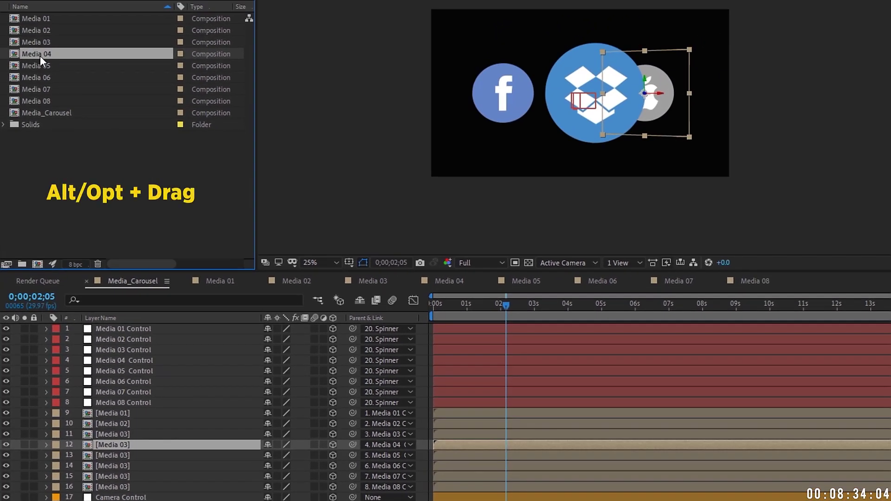
{"action": "left_click_drag", "start_coordinate": [41, 35], "coordinate": [129, 439]}
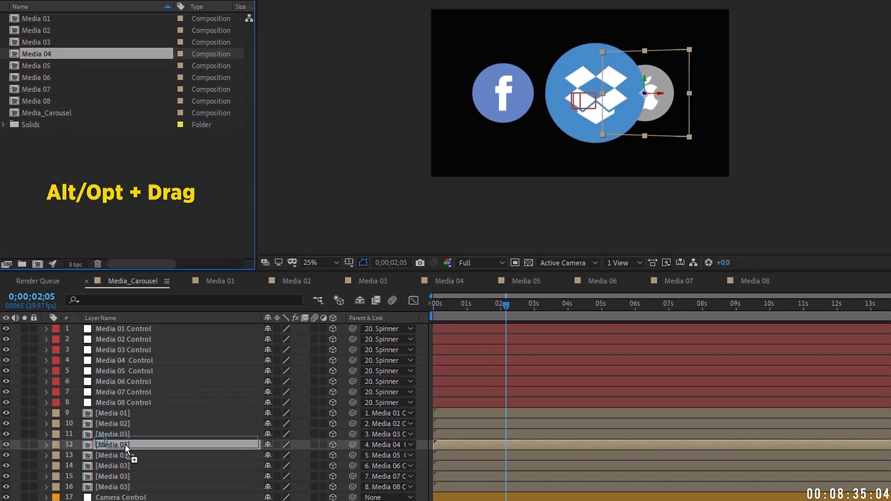
{"action": "left_click", "coordinate": [122, 456]}
{"action": "left_click_drag", "start_coordinate": [46, 66], "coordinate": [124, 456]}
- Replace the sources of the last three Media 03 copies with the Media 06, Media 07 and Media 08 compositions, matching their parent controls
{"action": "left_click", "coordinate": [128, 466]}
{"action": "left_click_drag", "start_coordinate": [46, 78], "coordinate": [48, 95]}
{"action": "left_click_drag", "start_coordinate": [125, 474], "coordinate": [122, 464]}
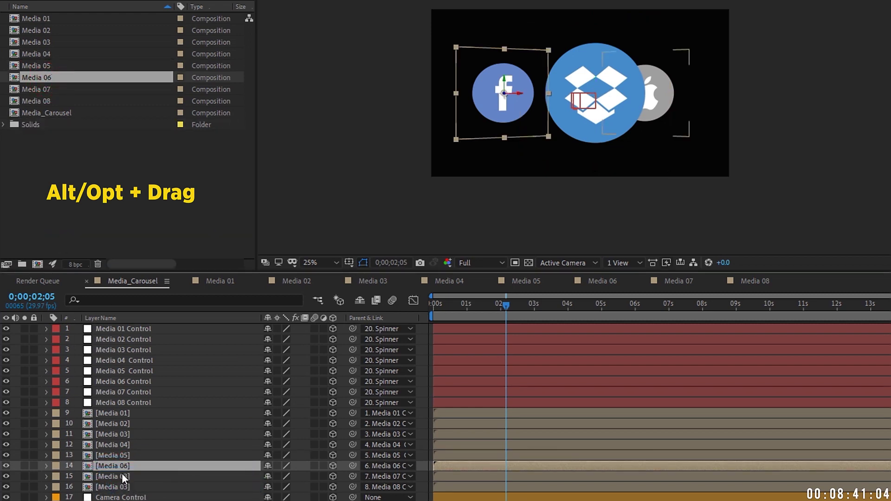
{"action": "left_click", "coordinate": [122, 474]}
{"action": "left_click", "coordinate": [46, 90]}
{"action": "left_click_drag", "start_coordinate": [46, 90], "coordinate": [124, 476]}
{"action": "left_click", "coordinate": [131, 487]}
{"action": "left_click_drag", "start_coordinate": [41, 102], "coordinate": [128, 490]}
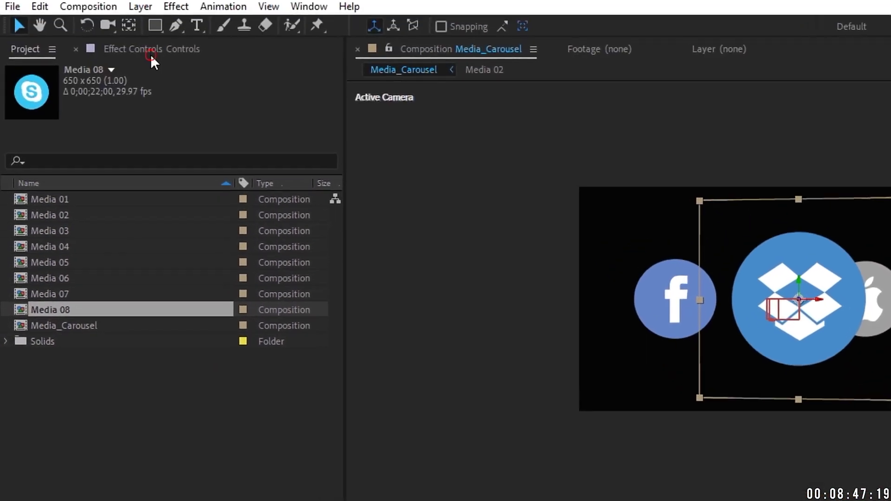
- Set the degree slider on the Controls layer to 360/8 to space the eight media layers evenly
{"action": "left_click", "coordinate": [151, 52]}
{"action": "left_click", "coordinate": [40, 138]}
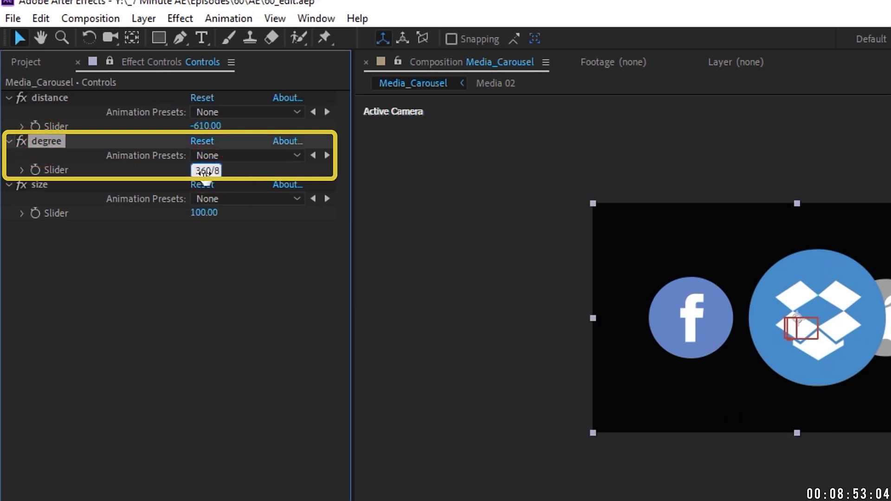
{"action": "left_click", "coordinate": [204, 172]}
{"action": "type", "text": "360/8"}
{"action": "key", "text": "Return"}
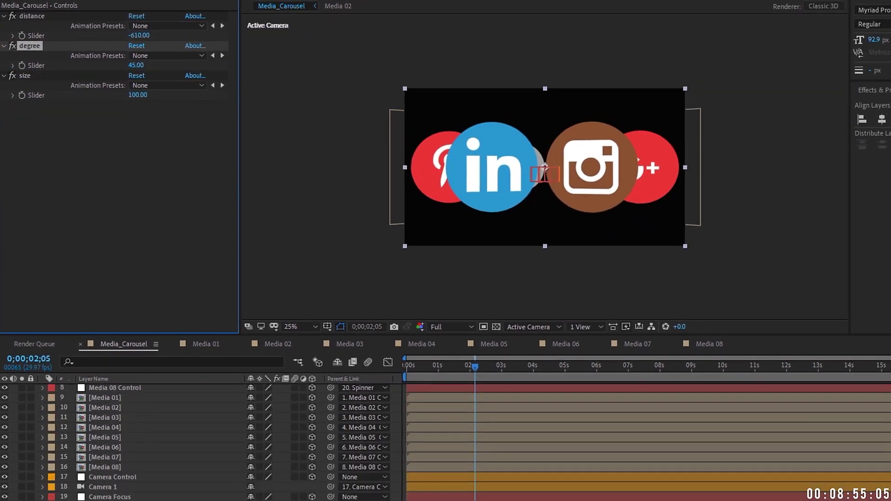
{"action": "key", "text": "space"}
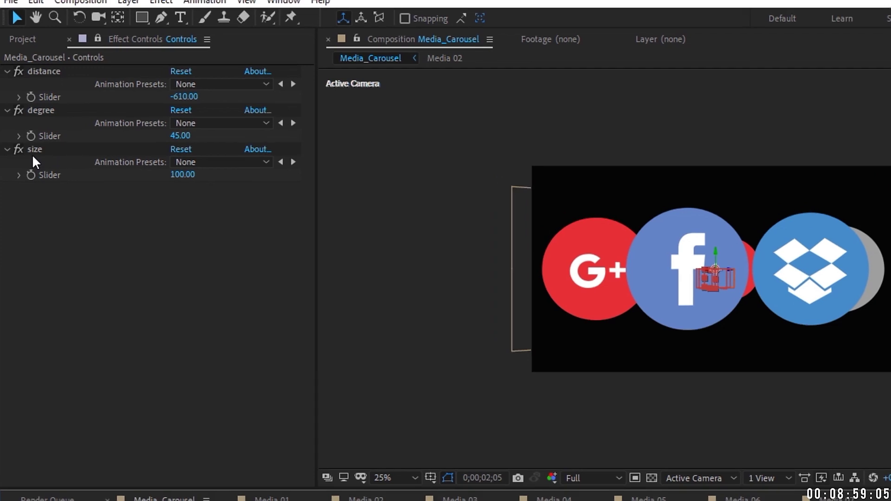
- Set the size slider to 75, lower the distance slider further to spread the icons apart, and spin the Spinner null to check the spacing
{"action": "left_click", "coordinate": [209, 213]}
{"action": "type", "text": "75"}
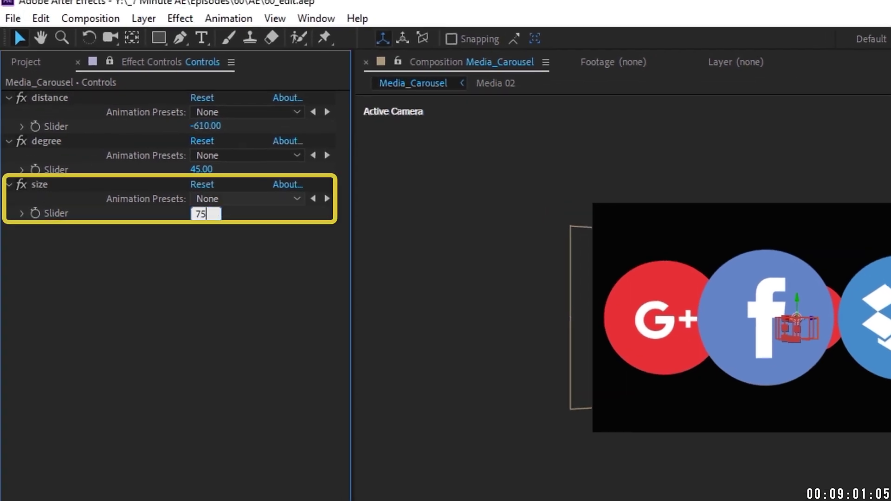
{"action": "key", "text": "Return"}
{"action": "left_click_drag", "start_coordinate": [206, 126], "coordinate": [147, 135]}
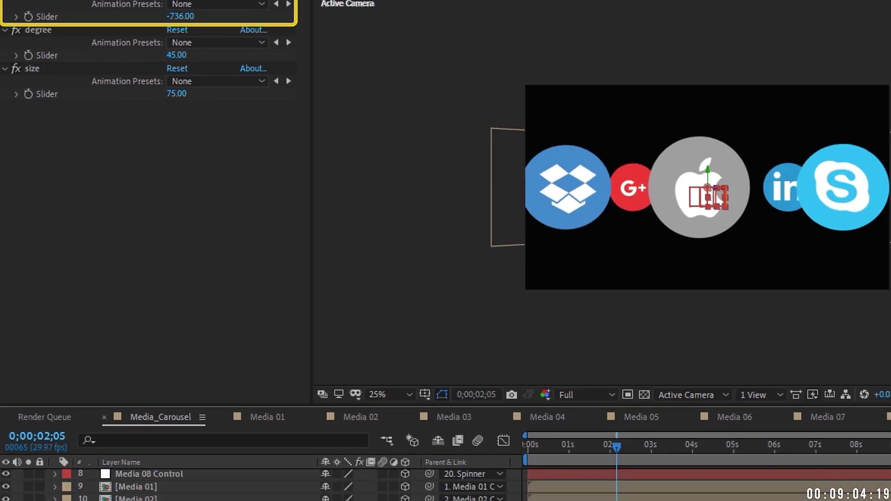
{"action": "mouse_move", "coordinate": [302, 495]}
{"action": "left_mouse_down"}
{"action": "mouse_move", "coordinate": [408, 483]}
{"action": "mouse_move", "coordinate": [307, 484]}
{"action": "left_mouse_up"}
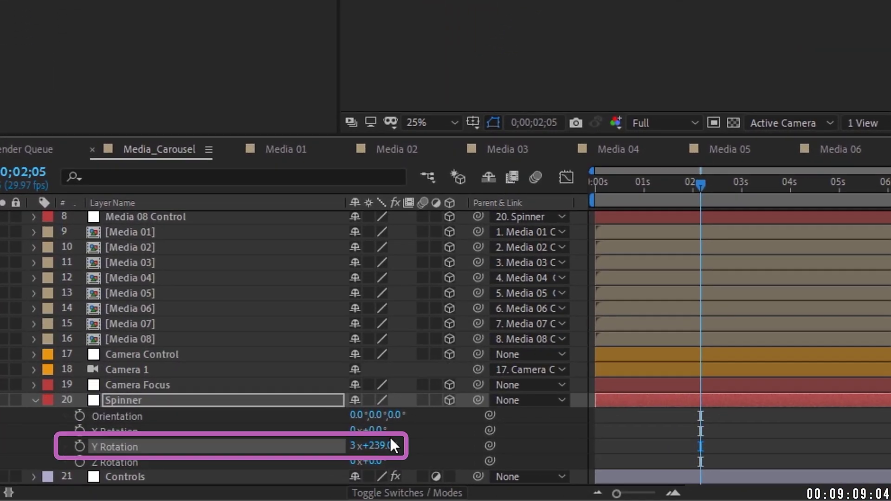
- Reset the Spinner null's Y Rotation to 0
{"action": "left_click", "coordinate": [353, 446]}
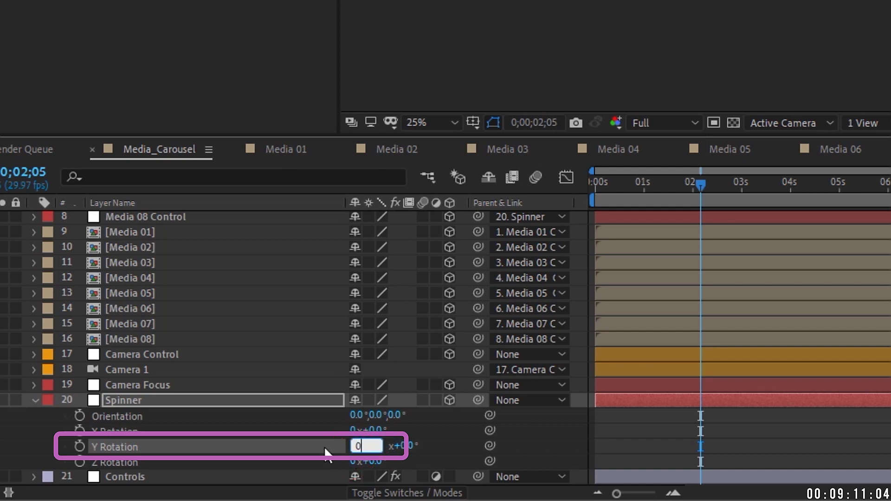
{"action": "type", "text": "0"}
{"action": "key", "text": "Return"}
- Try driving the Spinner null's Y Rotation with the expression time*100 and preview the automatic spin
{"action": "left_click", "coordinate": [79, 447], "text": "alt"}
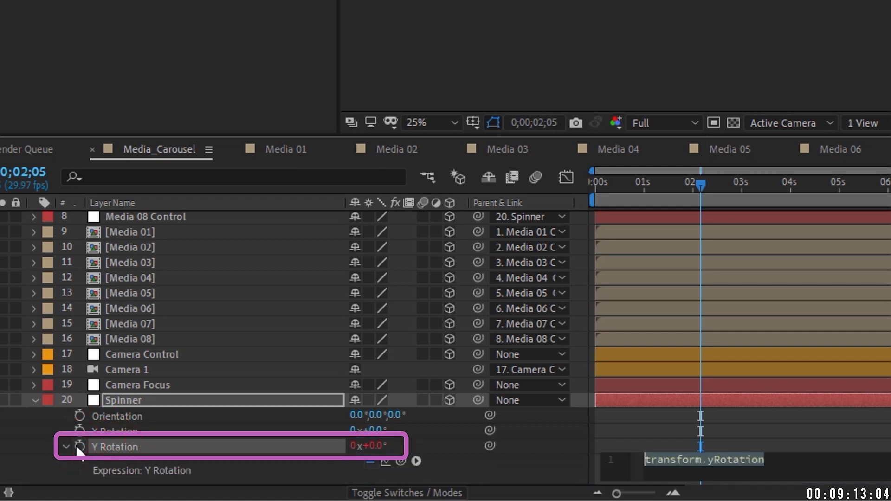
{"action": "type", "text": "time*100"}
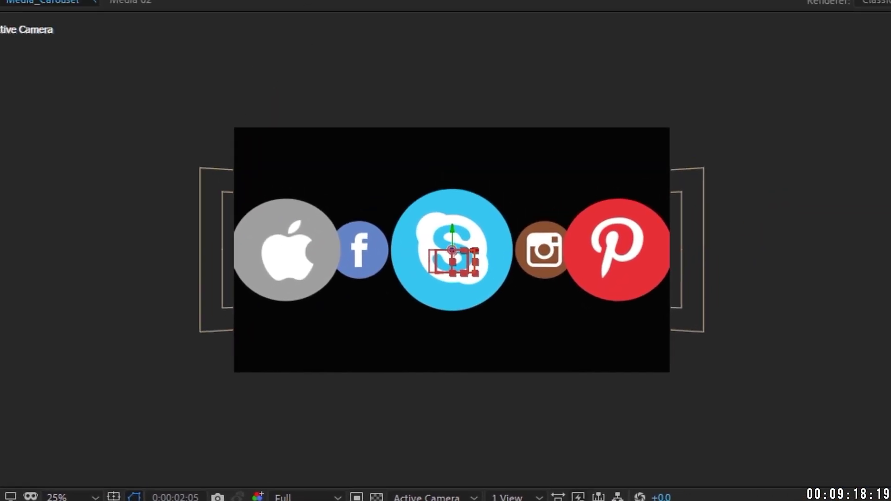
{"action": "key", "text": "space"}
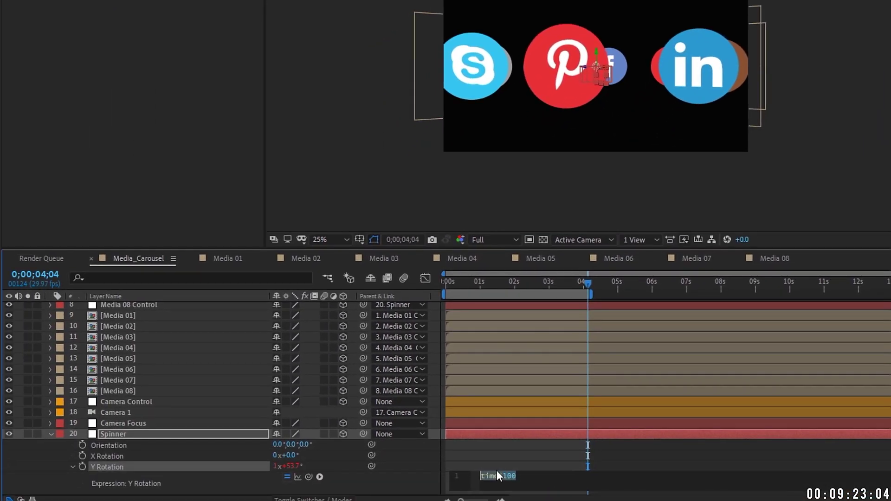
{"action": "left_click", "coordinate": [487, 478]}
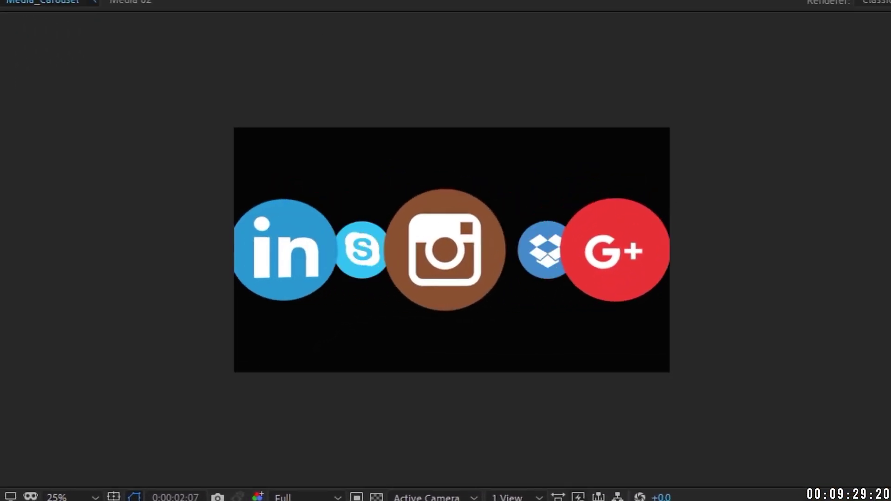
{"action": "key", "text": "space"}
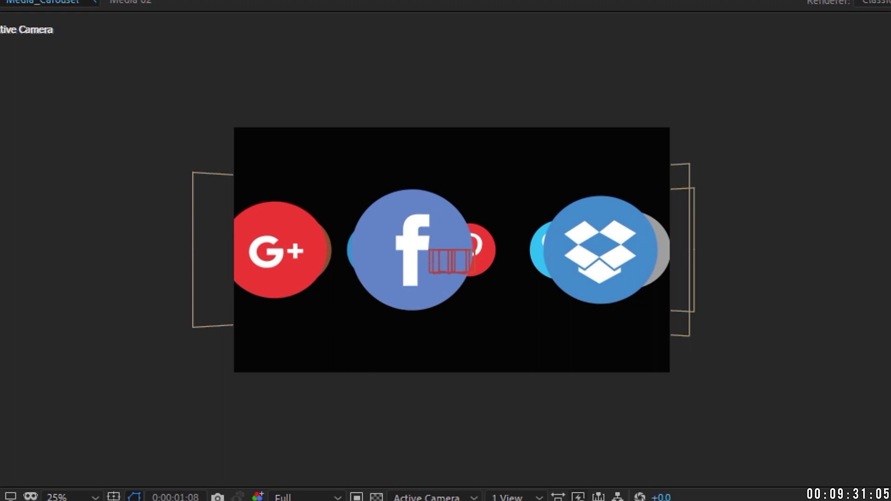
- Without the expression, keyframe the Spinner's Y Rotation from 0° at the start to 224° at 1 second, bringing Media 03 to the front, and preview
{"action": "key", "text": "Home"}
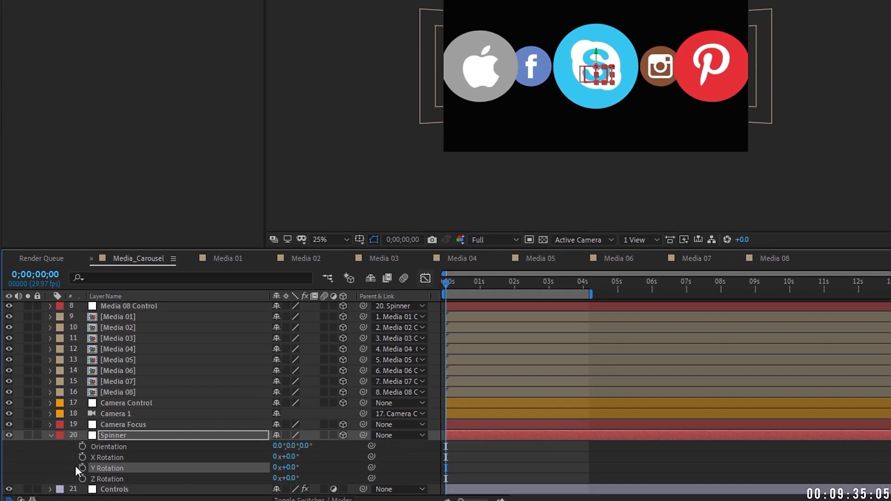
{"action": "left_click_drag", "start_coordinate": [449, 282], "coordinate": [480, 282]}
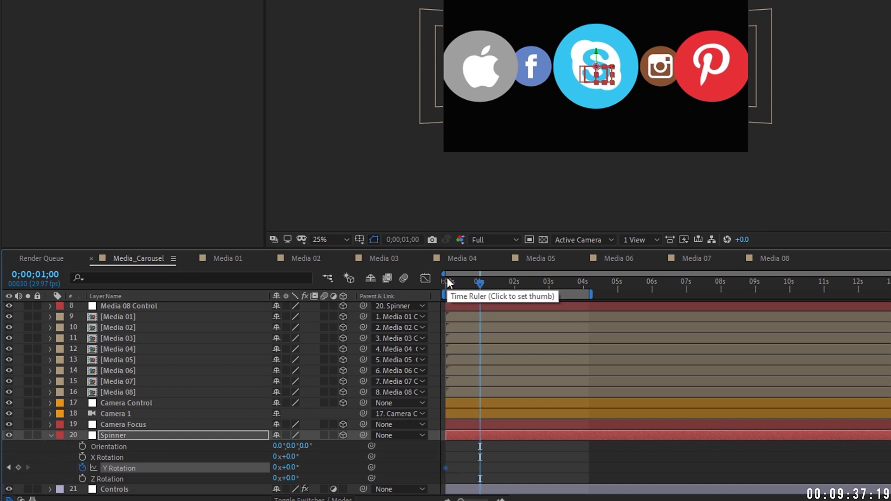
{"action": "left_click", "coordinate": [122, 327]}
{"action": "left_click", "coordinate": [119, 338]}
{"action": "left_click", "coordinate": [28, 338]}
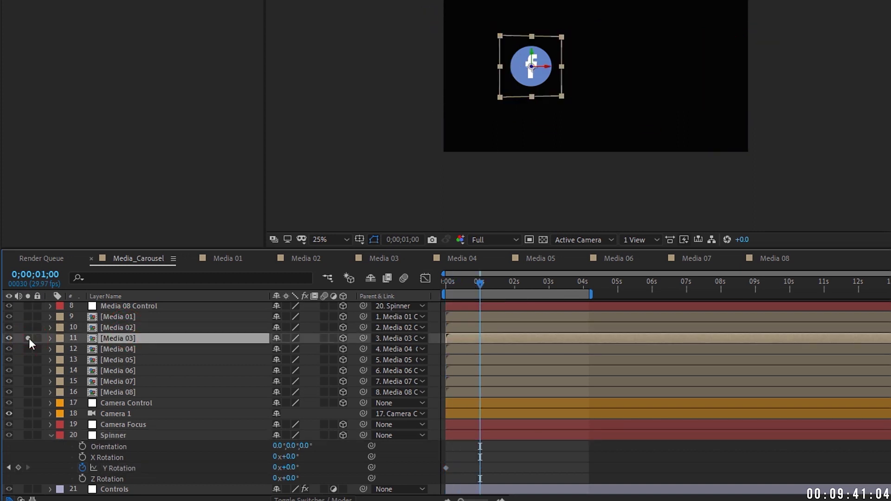
{"action": "left_click", "coordinate": [28, 338]}
{"action": "left_click_drag", "start_coordinate": [288, 467], "coordinate": [412, 445]}
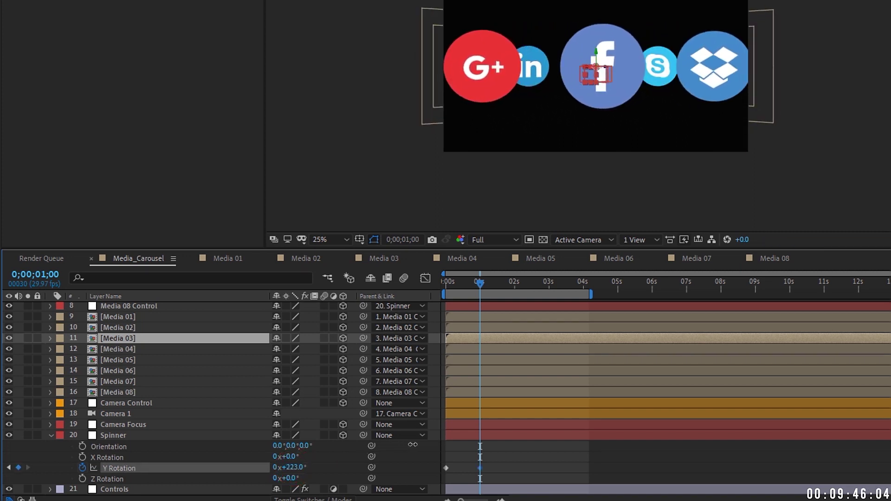
{"action": "left_click", "coordinate": [447, 280]}
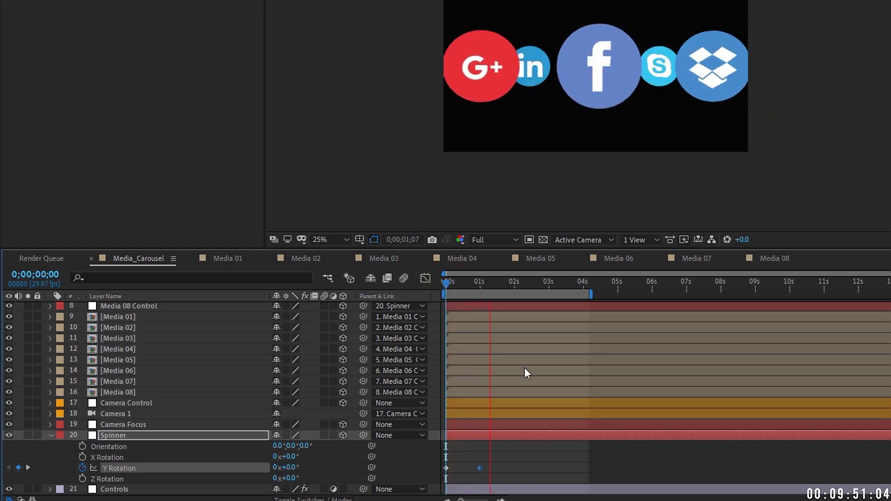
- Apply Easy Ease In to the Spinner's 224° Y Rotation keyframe
{"action": "right_click", "coordinate": [481, 468]}
{"action": "mouse_move", "coordinate": [531, 458]}
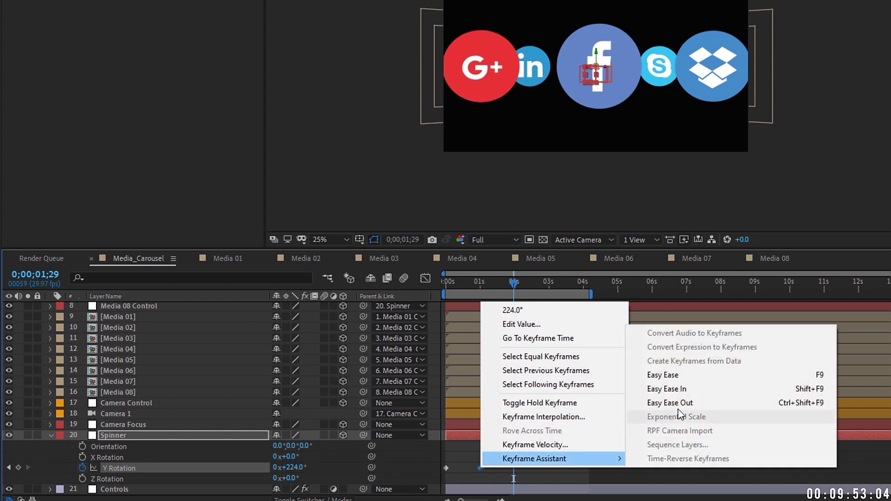
{"action": "left_click", "coordinate": [678, 388]}
- Add a hold keyframe for the Spinner's Y Rotation at 0;00;01;19, keyframe 90° at 0;00;02;09, and preview the animation
{"action": "key", "text": "shift+Page_Up"}
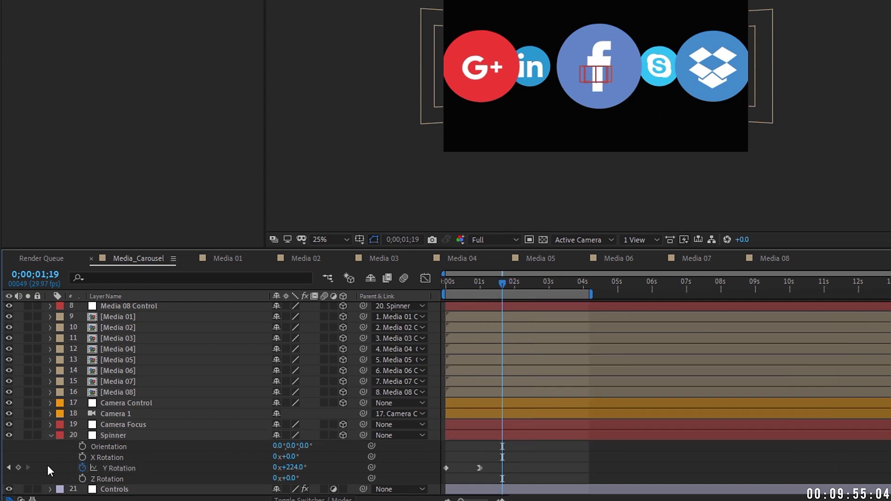
{"action": "left_click", "coordinate": [18, 468]}
{"action": "key", "text": "shift+Page_Down"}
{"action": "key", "text": "shift+Page_Down"}
{"action": "left_click_drag", "start_coordinate": [292, 468], "coordinate": [217, 481]}
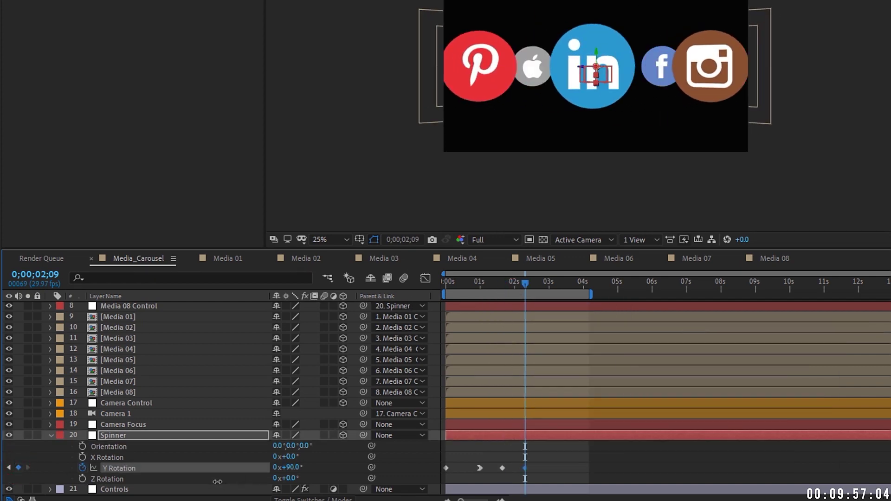
{"action": "key", "text": "space"}
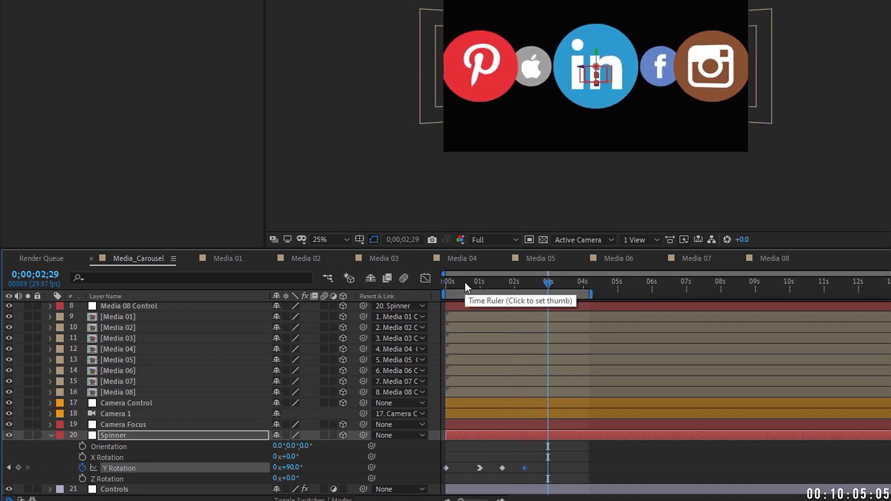
{"action": "key", "text": "space"}
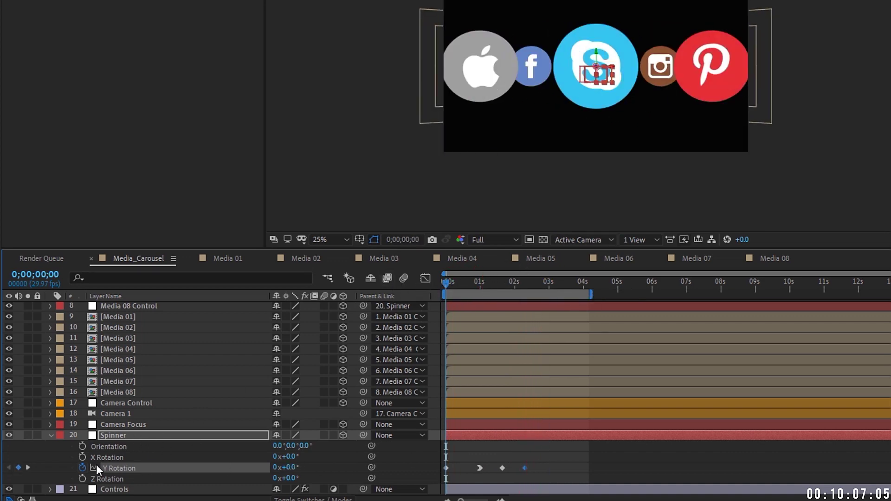
- Replace the Spinner's Y Rotation keyframes with the expression time*100 and preview the spin
{"action": "left_click", "coordinate": [83, 468]}
{"action": "left_click", "coordinate": [84, 469], "text": "alt"}
{"action": "type", "text": "time"}
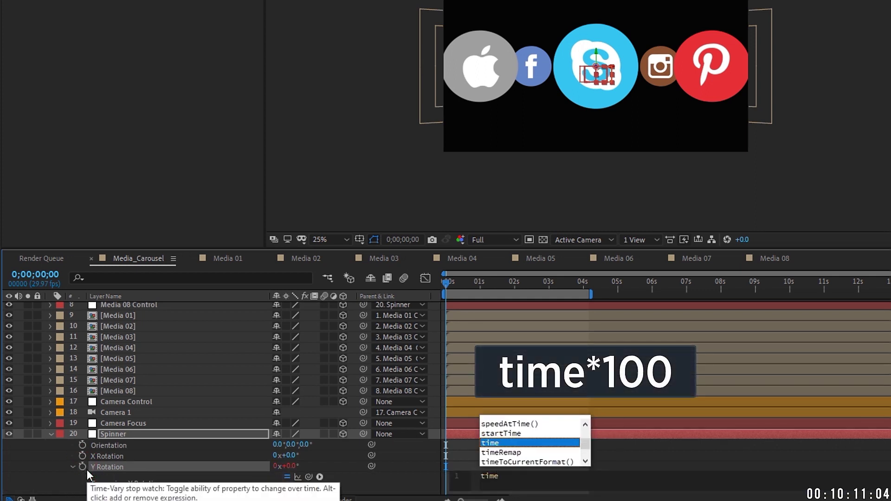
{"action": "type", "text": "*100"}
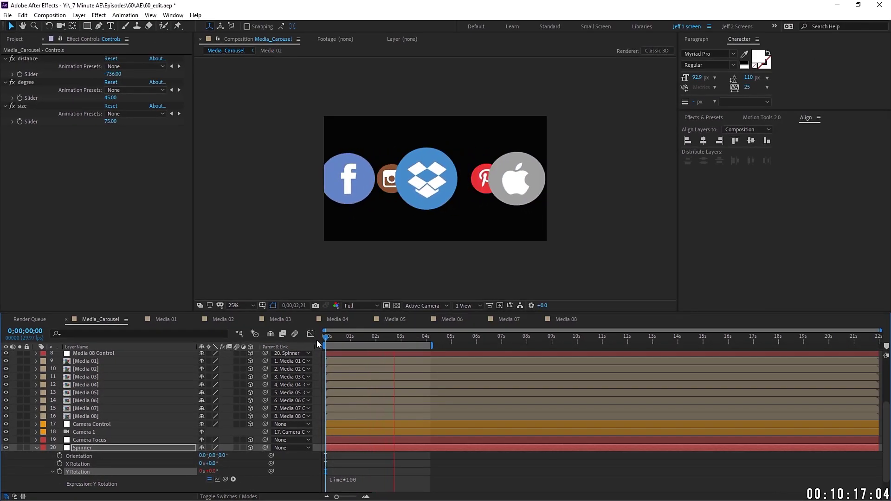
{"action": "key", "text": "space"}
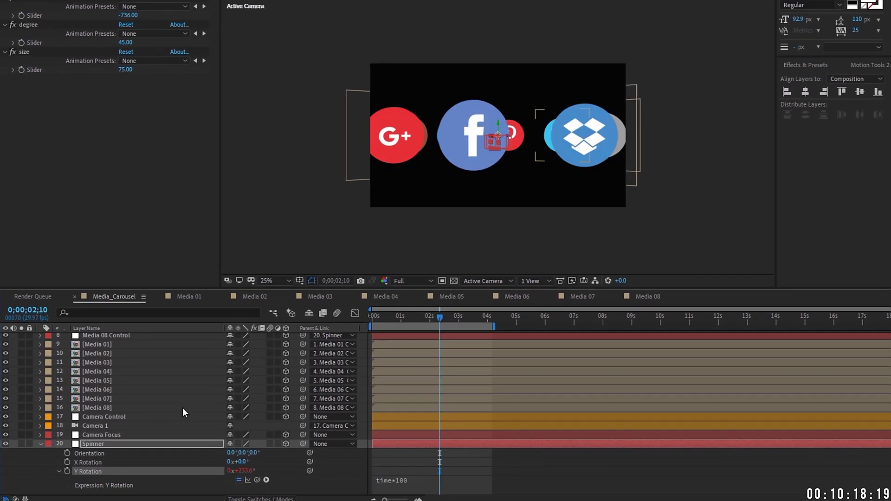
- Go through the Media 01 to Media 07 Control nulls one by one with their properties collapsed
{"action": "scroll", "coordinate": [183, 409], "scroll_direction": "up", "scroll_amount": 3}
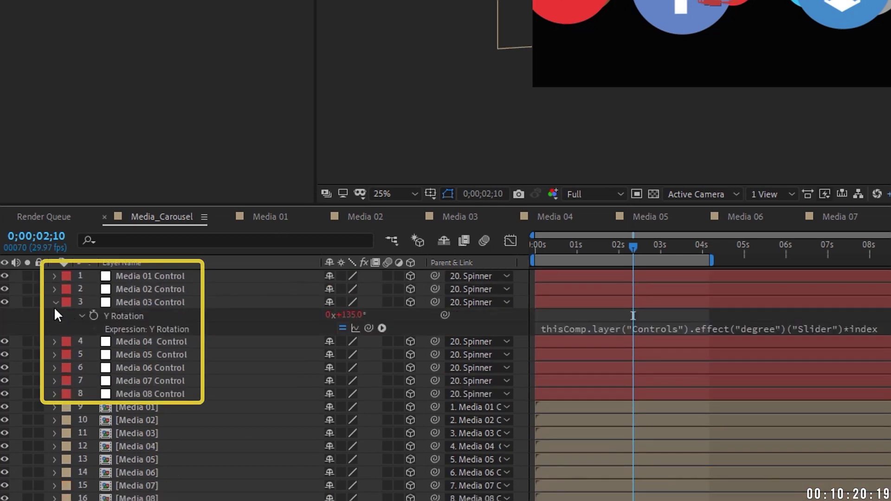
{"action": "left_click", "coordinate": [55, 304]}
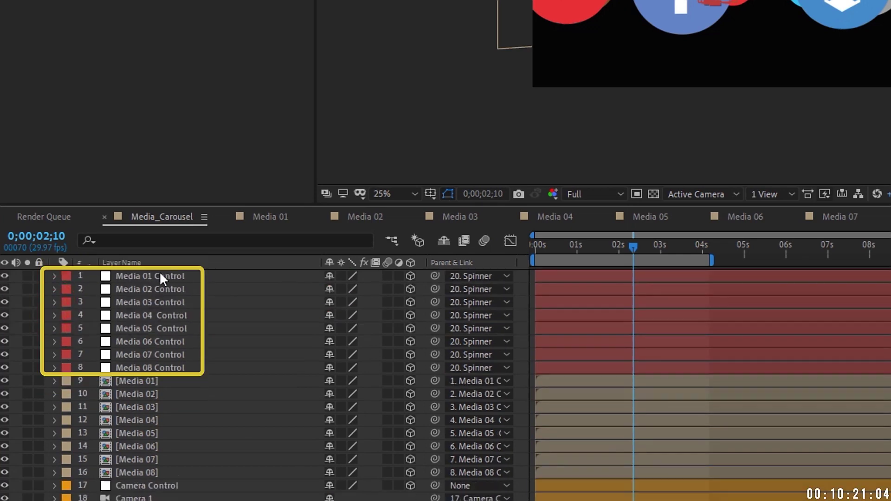
{"action": "left_click", "coordinate": [166, 273]}
{"action": "left_click", "coordinate": [163, 290]}
{"action": "left_click", "coordinate": [164, 302]}
{"action": "left_click", "coordinate": [165, 315]}
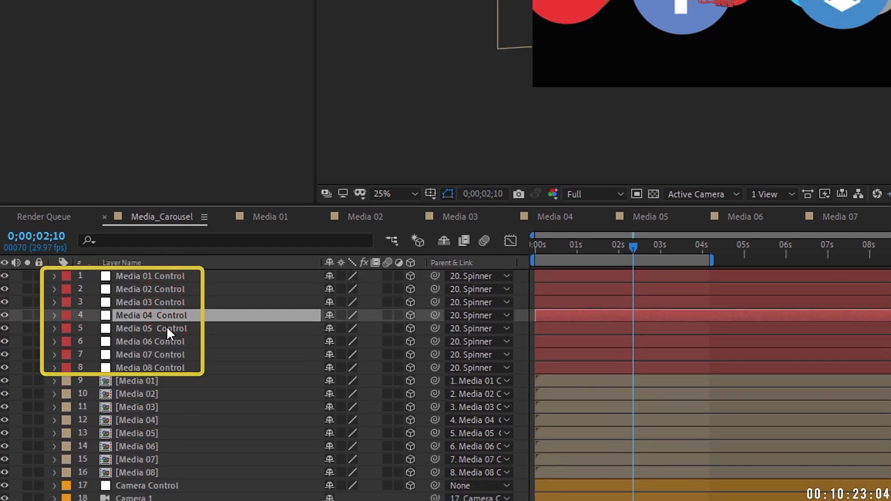
{"action": "left_click", "coordinate": [165, 328]}
{"action": "left_click", "coordinate": [166, 341]}
{"action": "left_click", "coordinate": [167, 355]}
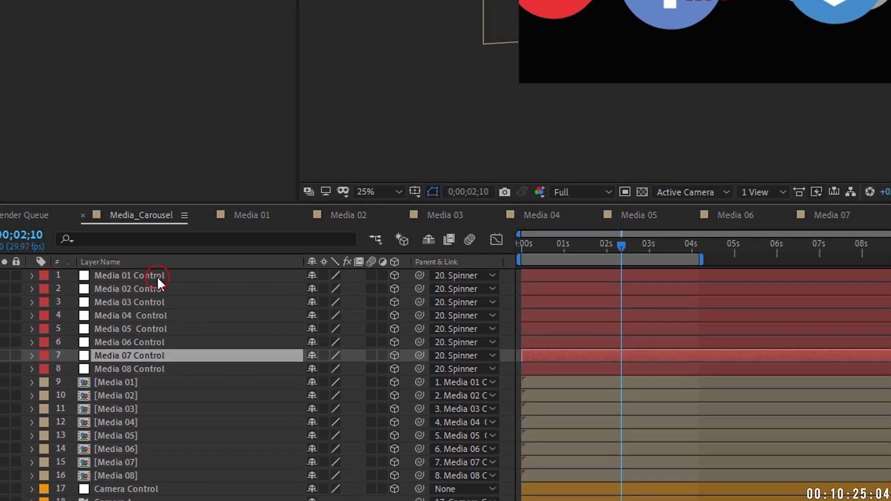
- Examine the Y Rotation expressions on Media 01 Control and Media 02 Control that use the degree slider
{"action": "left_click", "coordinate": [178, 277]}
{"action": "key", "text": "e"}
{"action": "key", "text": "e"}
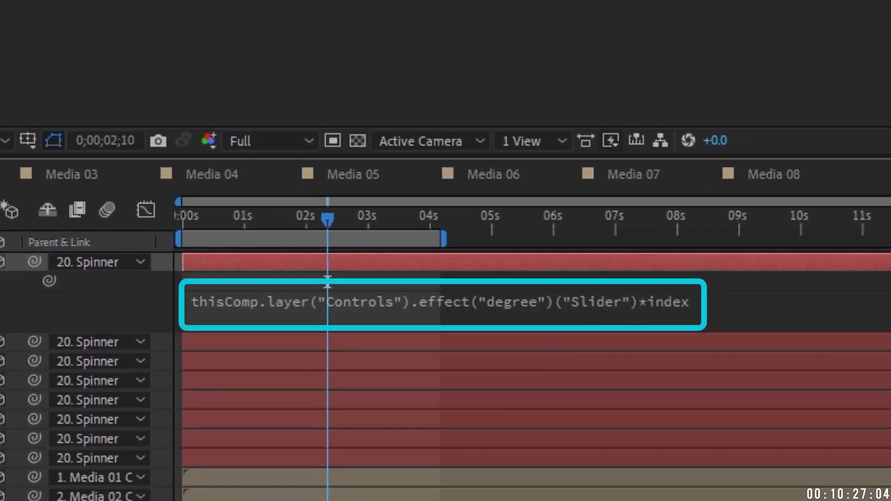
{"action": "key", "text": "ctrl+Down"}
{"action": "key", "text": "e"}
{"action": "key", "text": "e"}
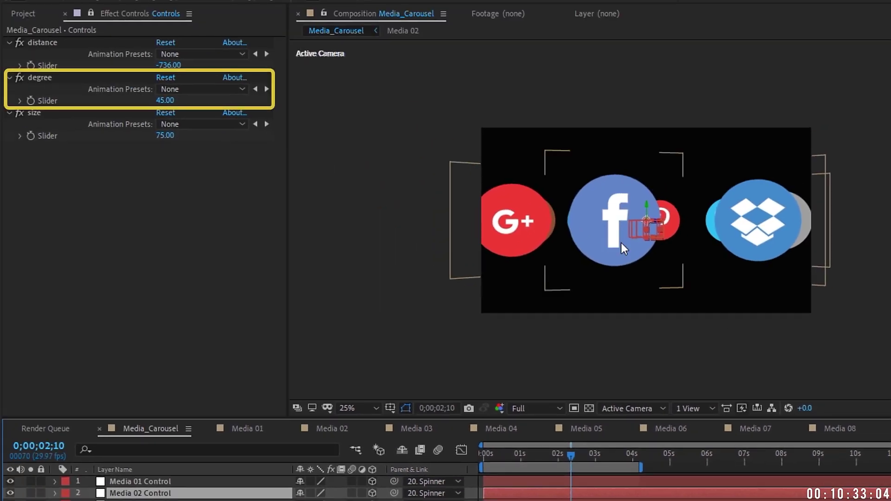
{"action": "scroll", "coordinate": [136, 493], "scroll_direction": "down", "scroll_amount": 3}
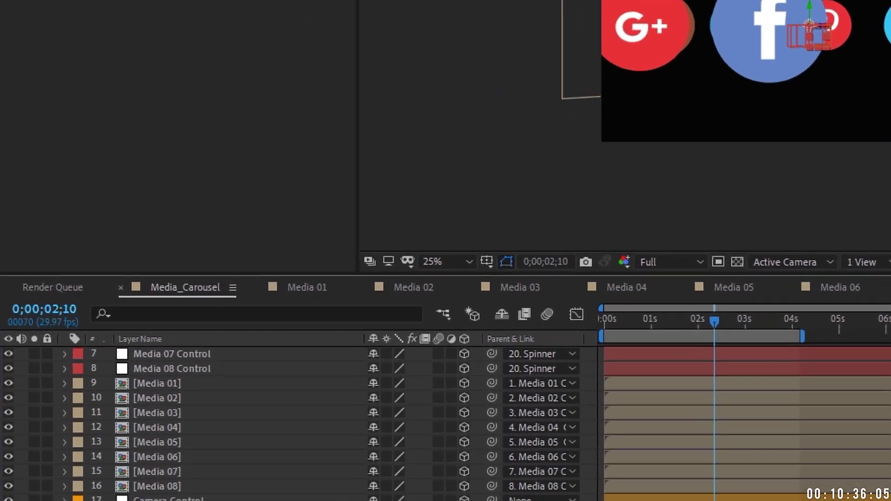
{"action": "scroll", "coordinate": [136, 493], "scroll_direction": "up", "scroll_amount": 1}
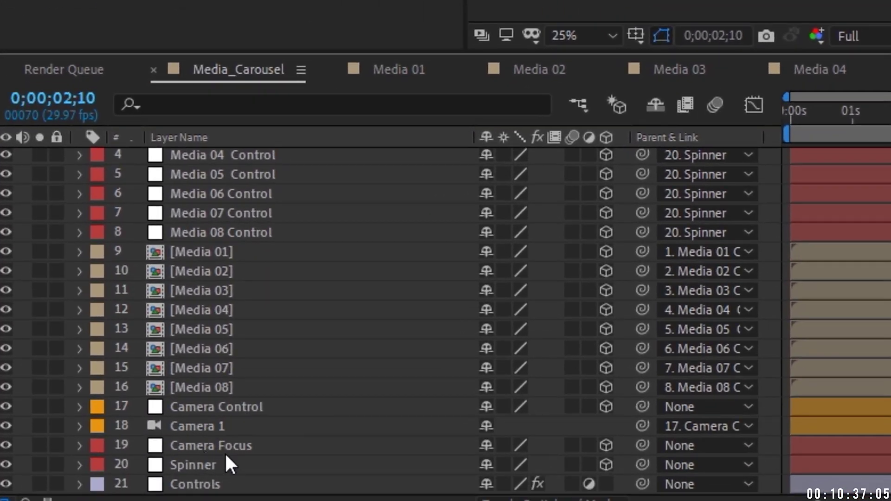
- Copy only the Z Position expression of the Media 08 layer and paste it onto the Camera Focus null
{"action": "left_click", "coordinate": [358, 450]}
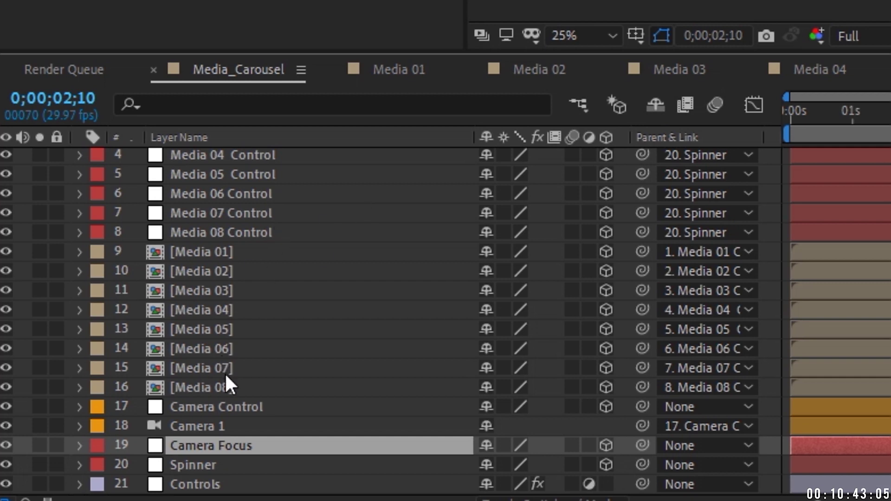
{"action": "left_click", "coordinate": [221, 387]}
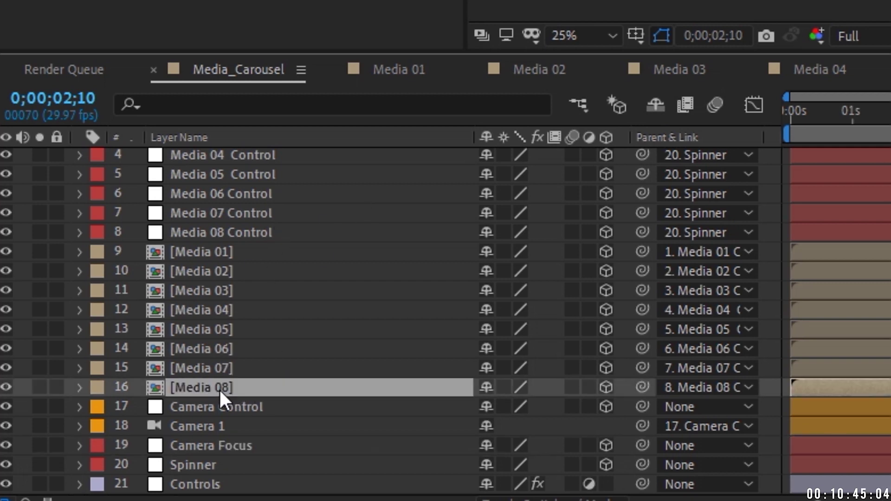
{"action": "key", "text": "e"}
{"action": "key", "text": "e"}
{"action": "left_click", "coordinate": [182, 410]}
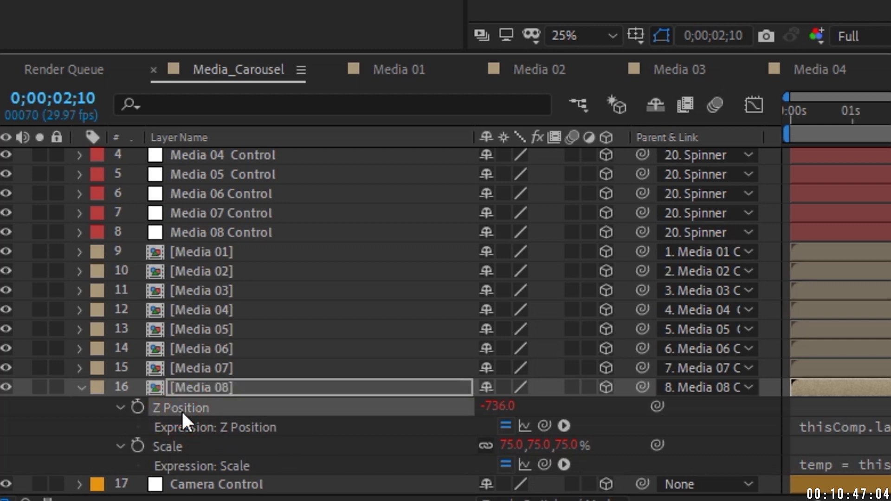
{"action": "right_click", "coordinate": [182, 411]}
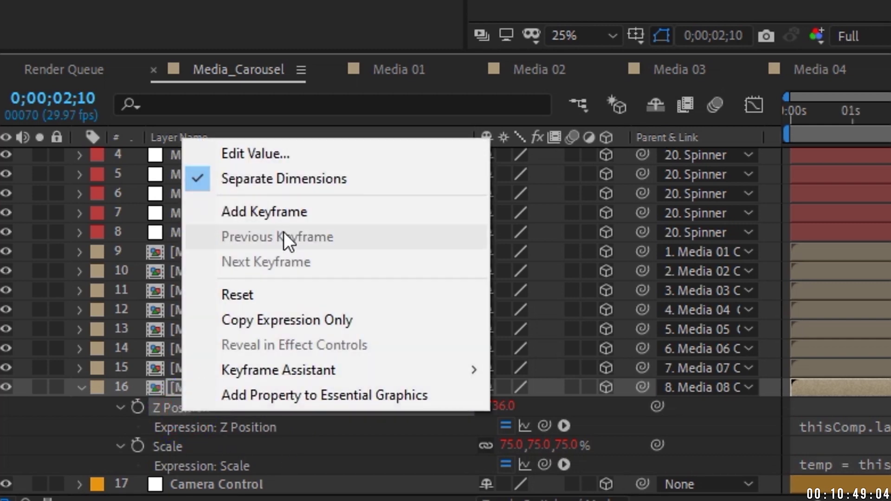
{"action": "left_click", "coordinate": [276, 320]}
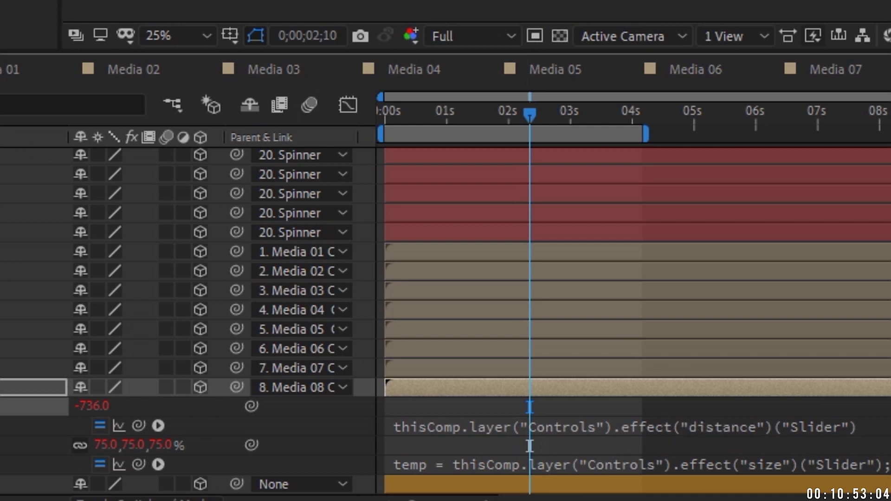
{"action": "scroll", "coordinate": [58, 457], "scroll_direction": "down", "scroll_amount": 2}
{"action": "left_click", "coordinate": [59, 447]}
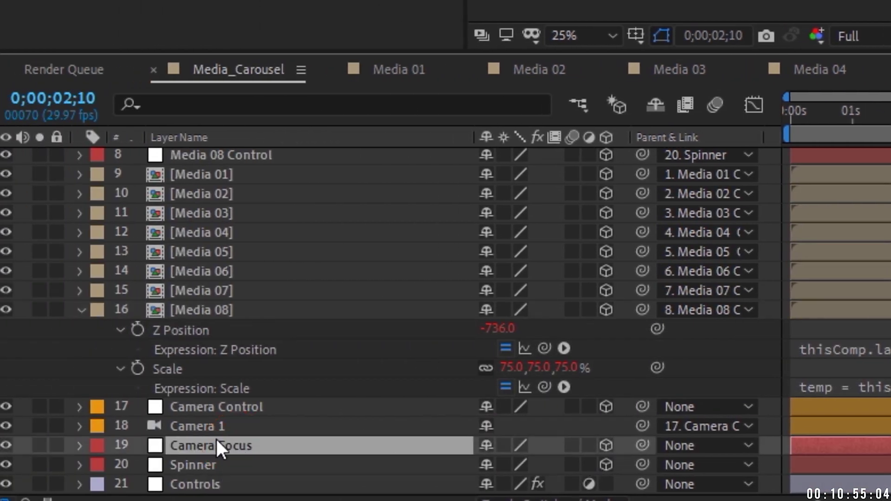
{"action": "key", "text": "Return"}
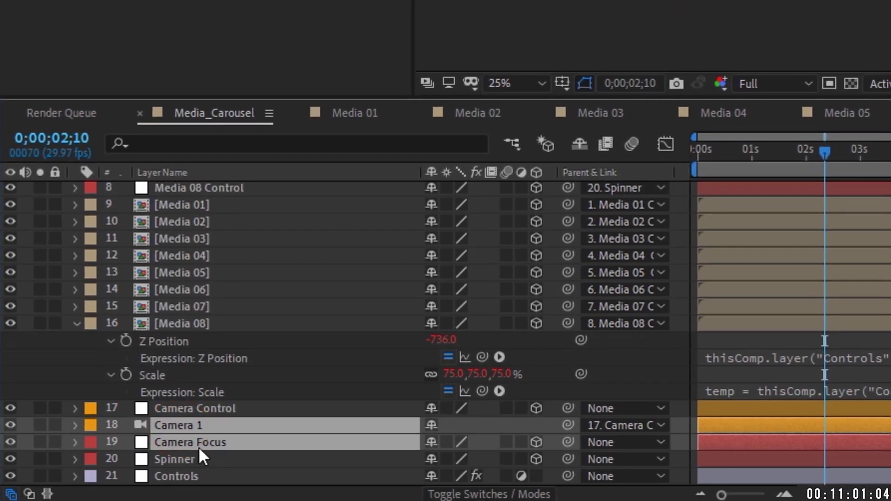
- Link Camera 1's focus distance to the Camera Focus layer and collapse the Media 08 properties
{"action": "right_click", "coordinate": [199, 449]}
{"action": "mouse_move", "coordinate": [286, 342]}
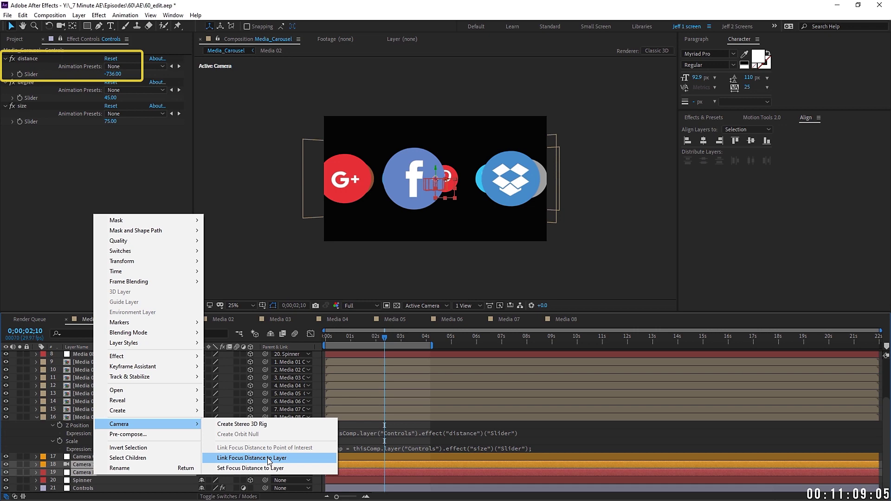
{"action": "left_click", "coordinate": [267, 458]}
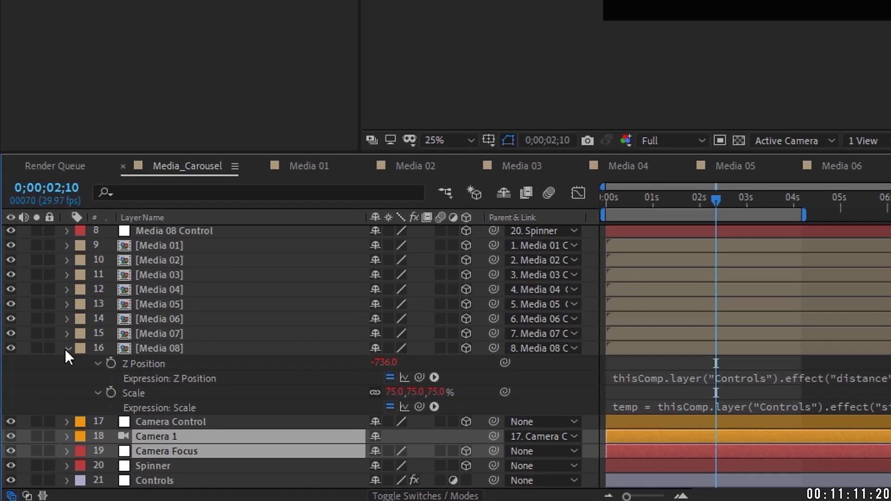
{"action": "left_click", "coordinate": [68, 348]}
- In Camera 1's camera options, raise the Aperture to 381.7 pixels to blur the icons outside the focus
{"action": "left_click", "coordinate": [166, 425]}
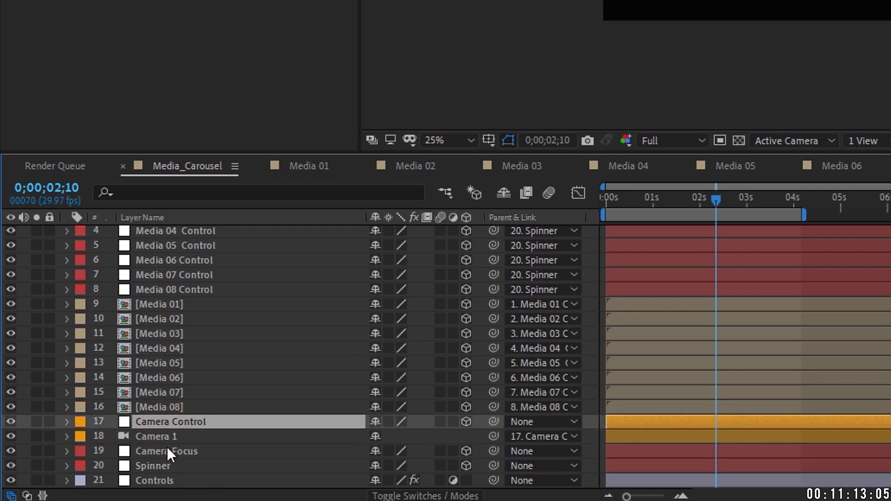
{"action": "left_click", "coordinate": [73, 435]}
{"action": "left_click", "coordinate": [67, 437]}
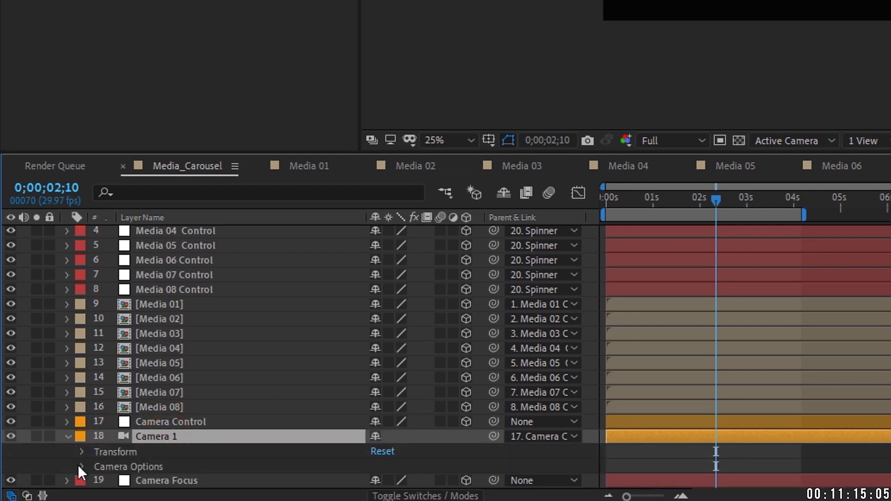
{"action": "left_click", "coordinate": [81, 467]}
{"action": "scroll", "coordinate": [742, 65], "scroll_direction": "up", "scroll_amount": 2}
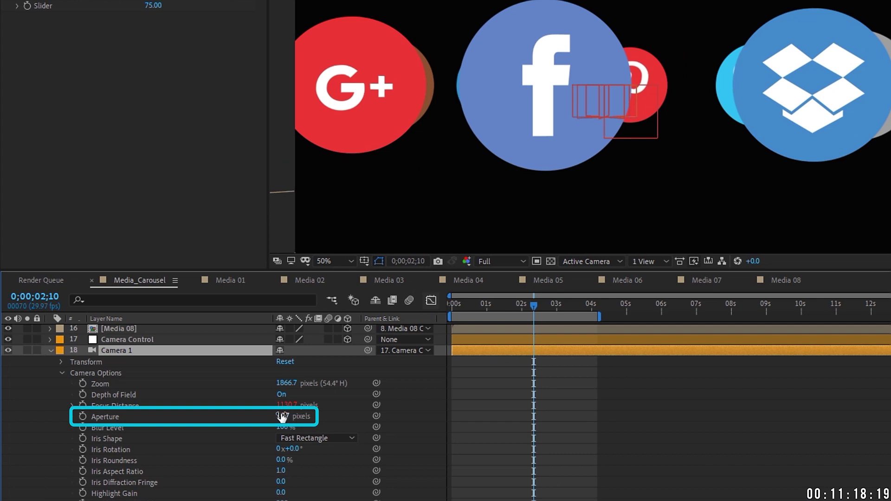
{"action": "left_click_drag", "start_coordinate": [282, 417], "coordinate": [493, 391]}
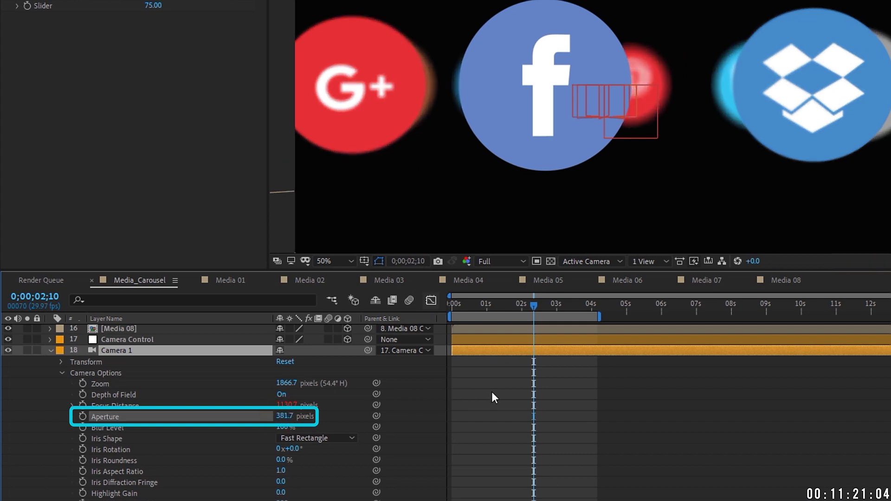
{"action": "left_click", "coordinate": [494, 397]}
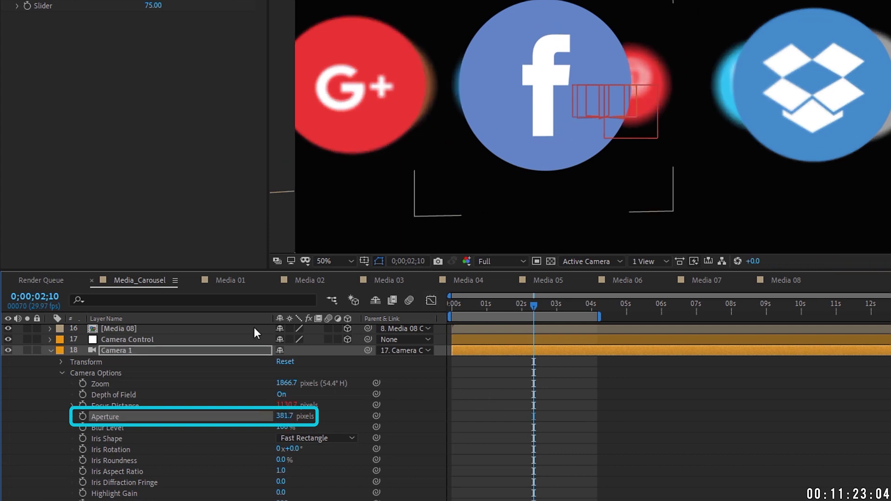
- Remove the expression from the Spinner's Y Rotation and spin the null until the Skype icon is at the front, checking the depth blur
{"action": "scroll", "coordinate": [227, 457], "scroll_direction": "down", "scroll_amount": 2}
{"action": "left_click", "coordinate": [124, 500]}
{"action": "key", "text": "r"}
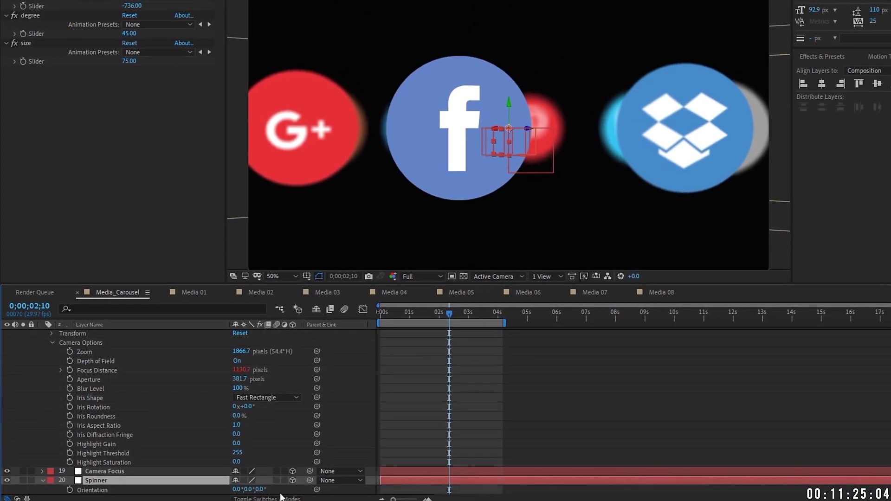
{"action": "scroll", "coordinate": [329, 491], "scroll_direction": "down", "scroll_amount": 2}
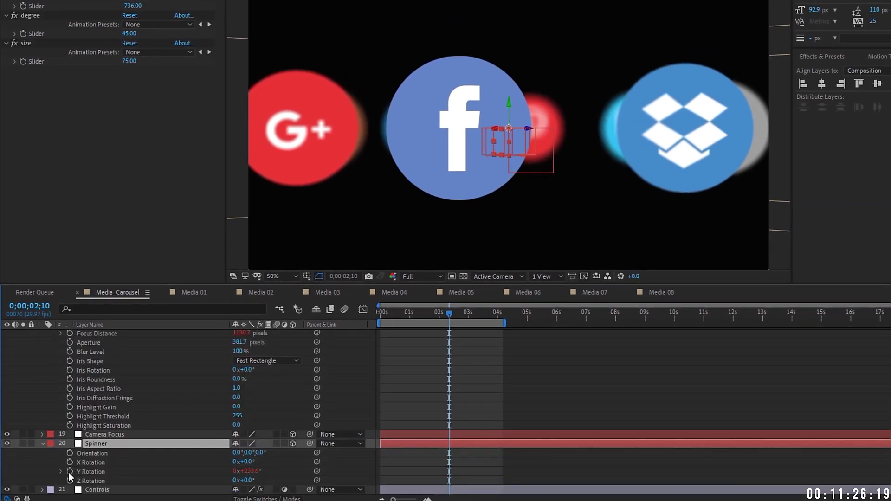
{"action": "left_click", "coordinate": [69, 472], "text": "alt"}
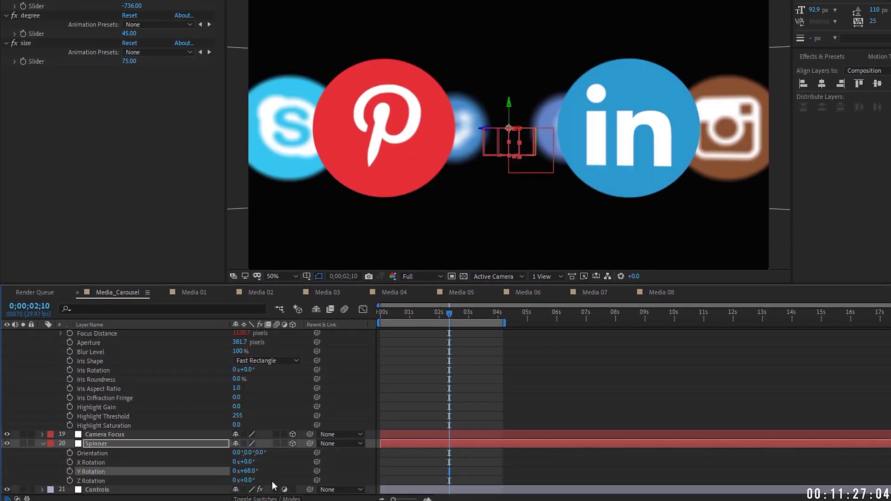
{"action": "left_click_drag", "start_coordinate": [249, 472], "coordinate": [351, 466]}
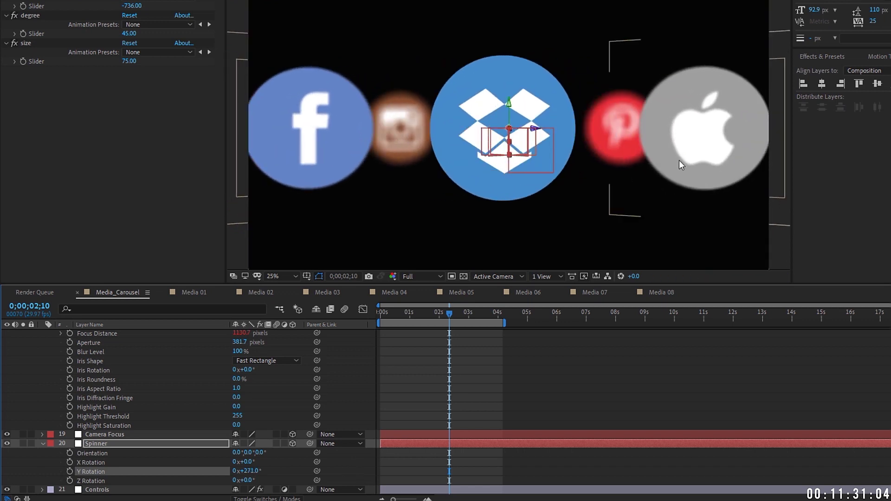
{"action": "scroll", "coordinate": [680, 163], "scroll_direction": "down", "scroll_amount": 2}
{"action": "left_click_drag", "start_coordinate": [251, 471], "coordinate": [306, 470]}
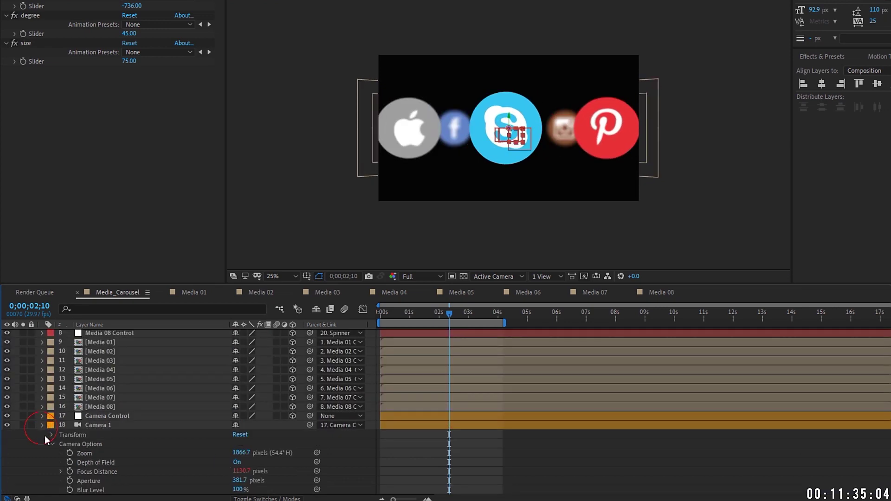
- Collapse Camera 1's properties and reveal the Camera Control null's Position and rotation properties
{"action": "left_click", "coordinate": [43, 424]}
{"action": "left_click", "coordinate": [42, 444]}
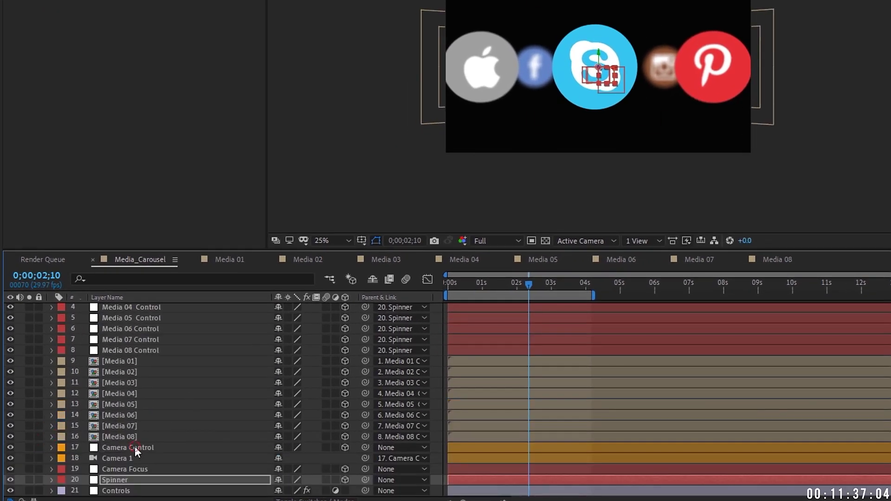
{"action": "left_click", "coordinate": [134, 446]}
{"action": "key", "text": "p"}
{"action": "key", "text": "shift+r"}
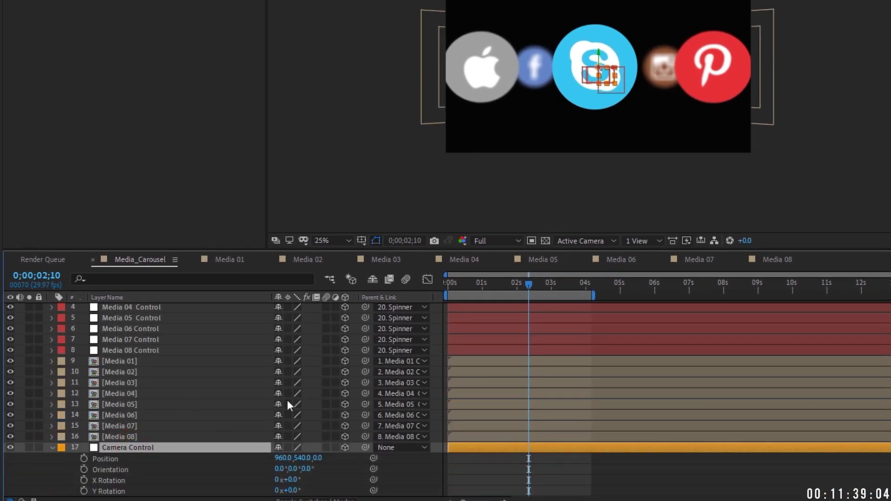
- Keyframe Camera Control's Position and X Rotation at 1 second, and at frame 0 set Z position to about -343 and X Rotation to -12.5°
{"action": "scroll", "coordinate": [251, 417], "scroll_direction": "down", "scroll_amount": 1}
{"action": "left_click_drag", "start_coordinate": [495, 277], "coordinate": [482, 282]}
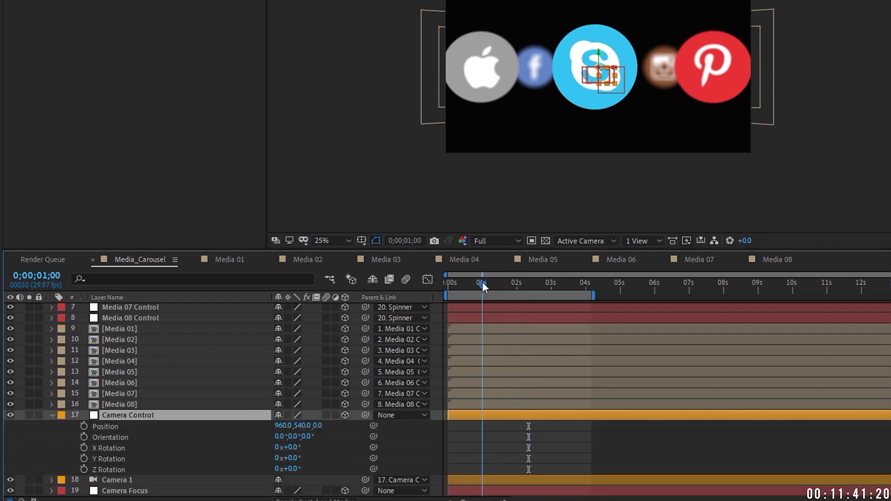
{"action": "left_click", "coordinate": [83, 426]}
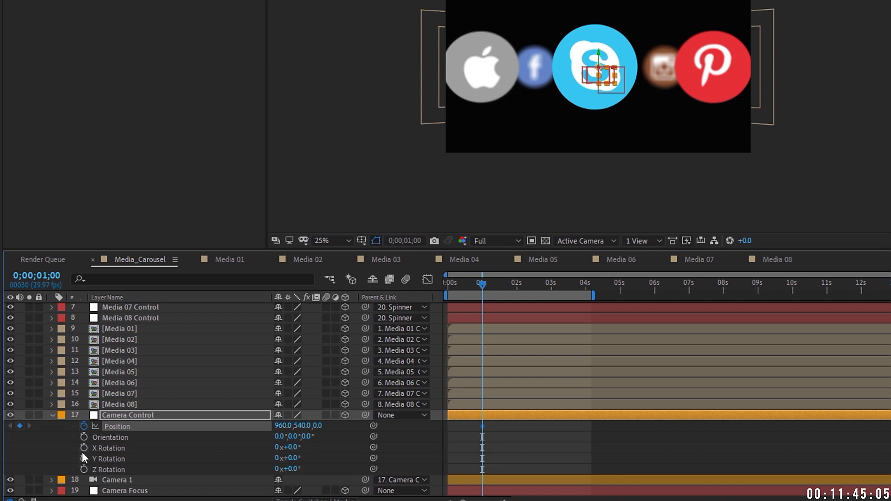
{"action": "left_click", "coordinate": [84, 448]}
{"action": "key", "text": "Home"}
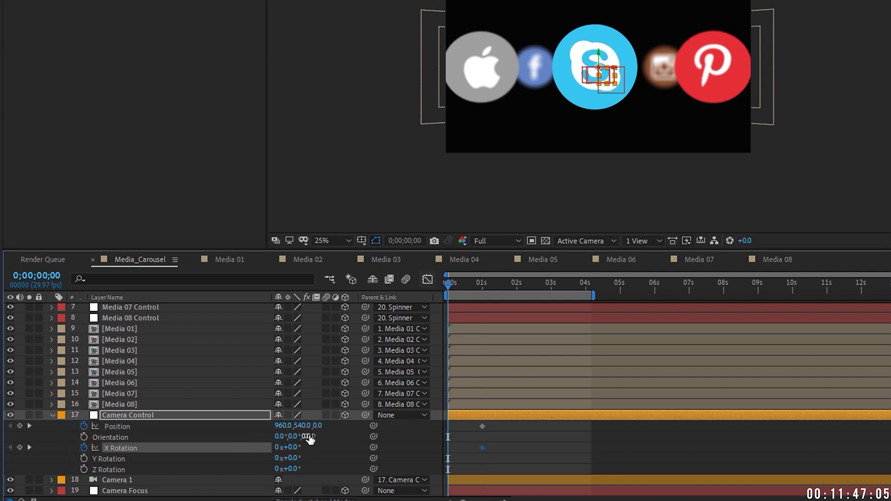
{"action": "left_click_drag", "start_coordinate": [319, 425], "coordinate": [244, 420]}
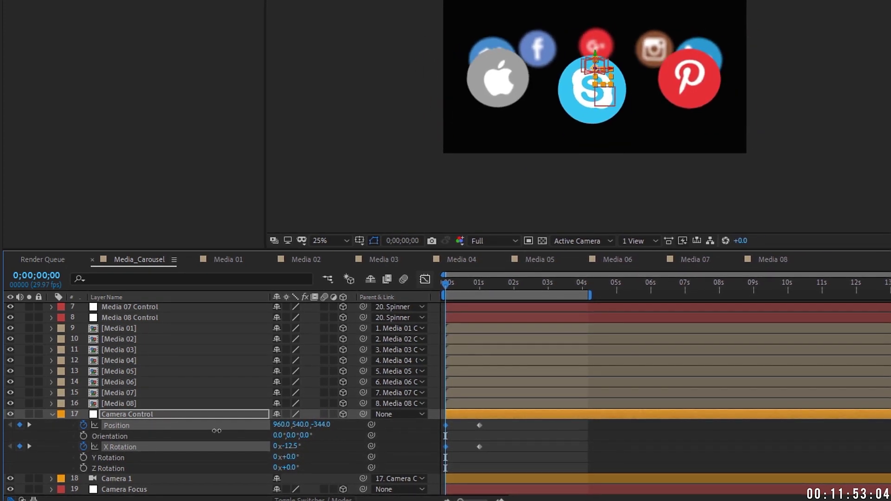
- Apply Easy Ease In to Camera Control's 1-second keyframes, strengthen the easing in the Graph Editor and preview the move
{"action": "right_click", "coordinate": [479, 447]}
{"action": "mouse_move", "coordinate": [545, 434]}
{"action": "left_click", "coordinate": [661, 366]}
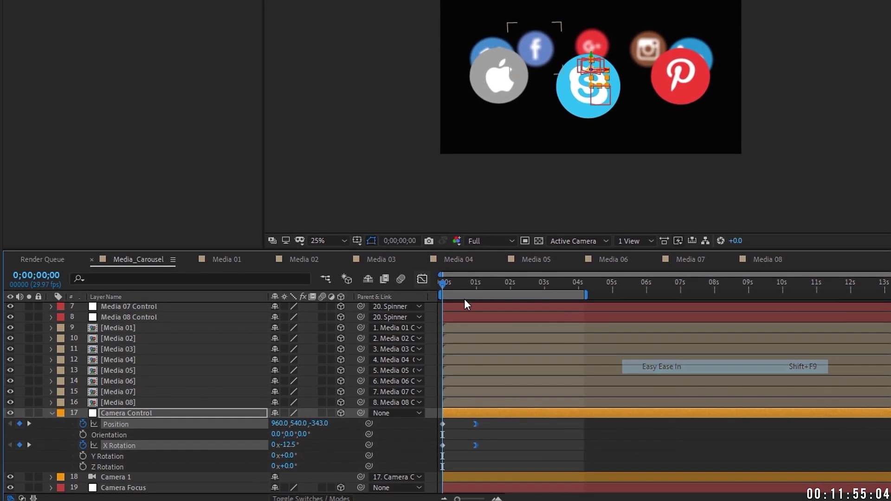
{"action": "left_click", "coordinate": [422, 278]}
{"action": "left_click_drag", "start_coordinate": [465, 462], "coordinate": [452, 463]}
{"action": "left_click", "coordinate": [424, 278]}
{"action": "key", "text": "space"}
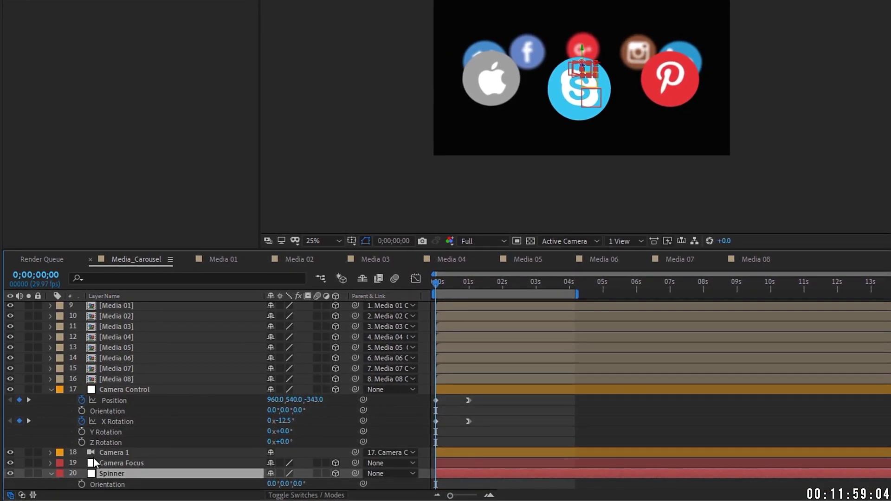
- Add the expression time*100 to the Spinner null's Y Rotation and preview the carousel animation
{"action": "scroll", "coordinate": [97, 457], "scroll_direction": "down", "scroll_amount": 4}
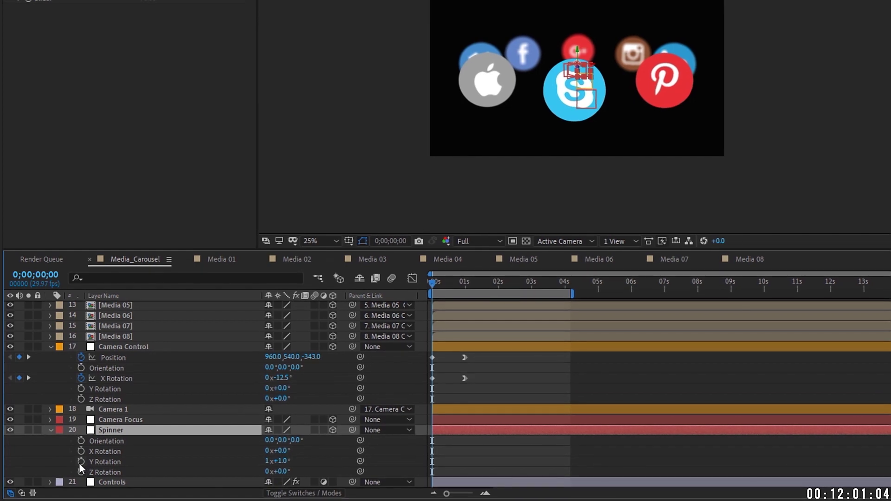
{"action": "left_click", "coordinate": [80, 462], "text": "alt"}
{"action": "type", "text": "time"}
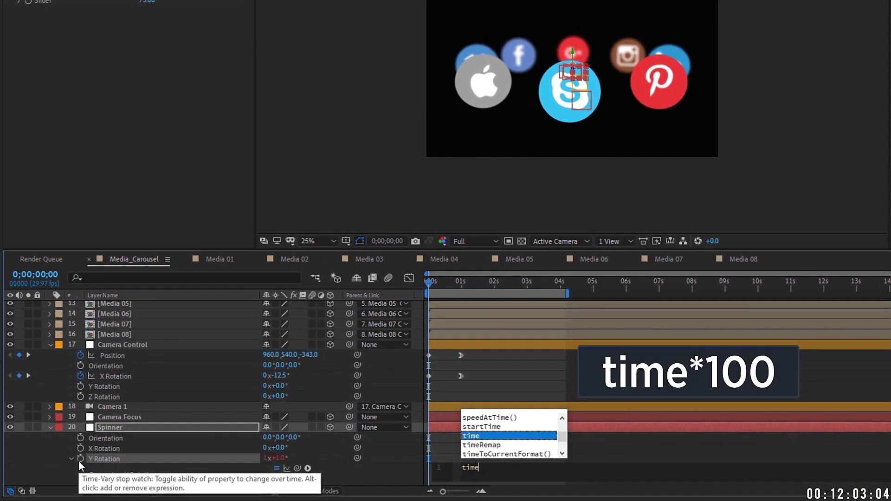
{"action": "type", "text": "*100"}
{"action": "left_click", "coordinate": [461, 285]}
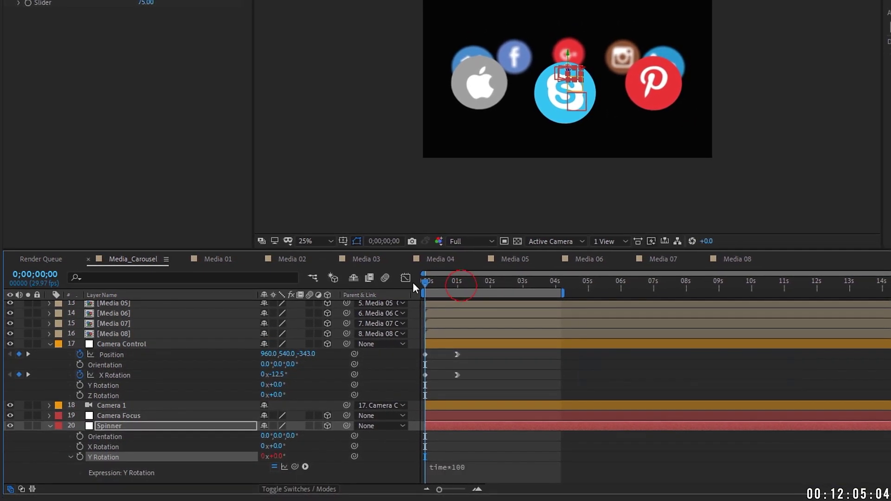
{"action": "key", "text": "space"}
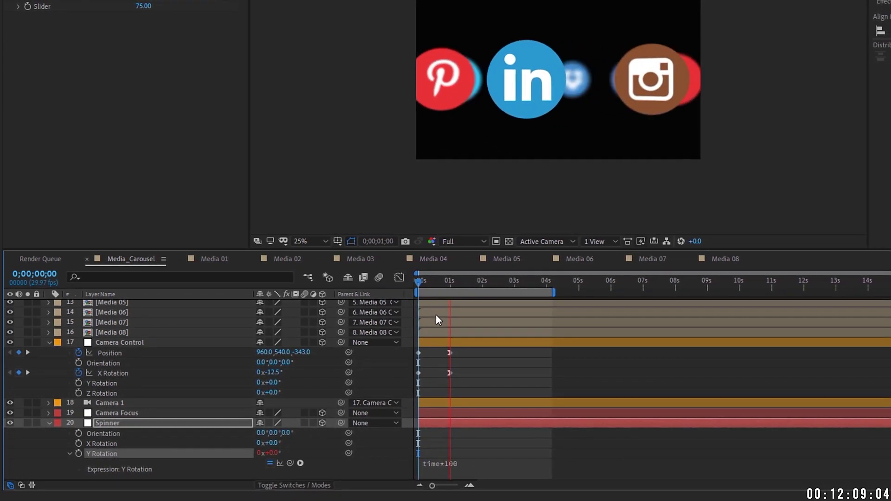
- Set Camera Control's X Rotation to -16.5° at frame 0 and remove its Position and X Rotation keyframes
{"action": "left_click", "coordinate": [436, 282]}
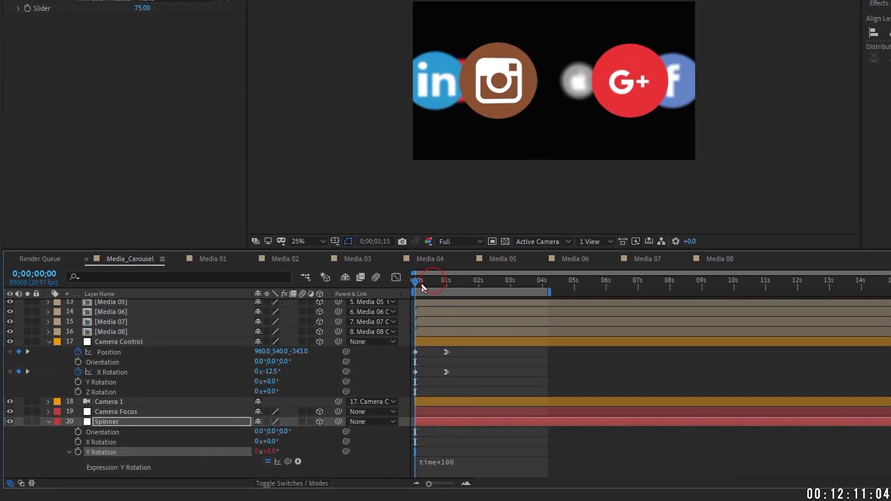
{"action": "left_click_drag", "start_coordinate": [268, 371], "coordinate": [261, 365]}
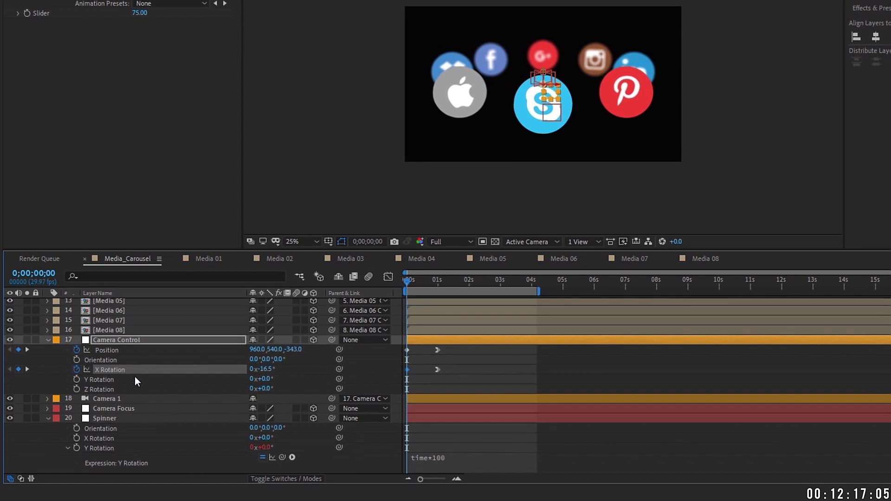
{"action": "left_click", "coordinate": [77, 350]}
{"action": "left_click", "coordinate": [77, 369]}
{"action": "left_click", "coordinate": [112, 340]}
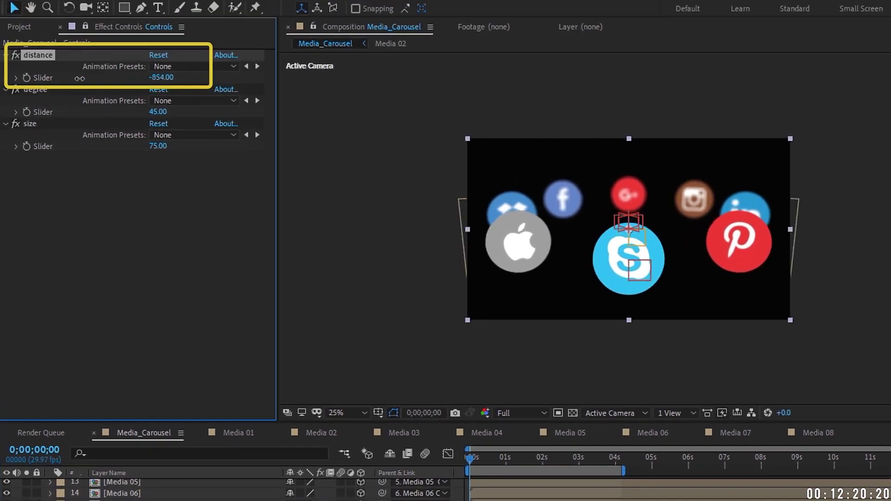
- Try different spacings with the distance slider, ending at -758, and set the size slider to 105
{"action": "mouse_move", "coordinate": [80, 79]}
{"action": "left_mouse_down"}
{"action": "mouse_move", "coordinate": [1, 88]}
{"action": "mouse_move", "coordinate": [320, 51]}
{"action": "left_mouse_up"}
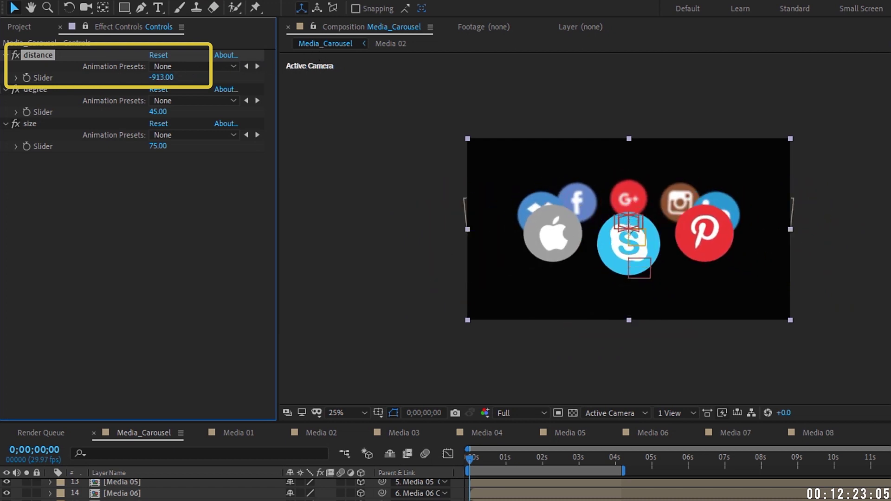
{"action": "mouse_move", "coordinate": [1, 89]}
{"action": "left_mouse_down"}
{"action": "mouse_move", "coordinate": [364, 61]}
{"action": "mouse_move", "coordinate": [1, 87]}
{"action": "left_mouse_up"}
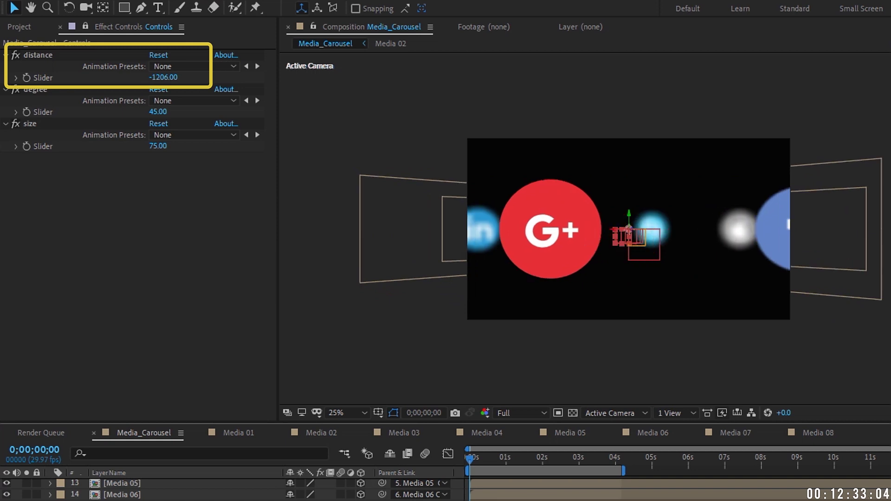
{"action": "left_click_drag", "start_coordinate": [163, 77], "coordinate": [464, 74]}
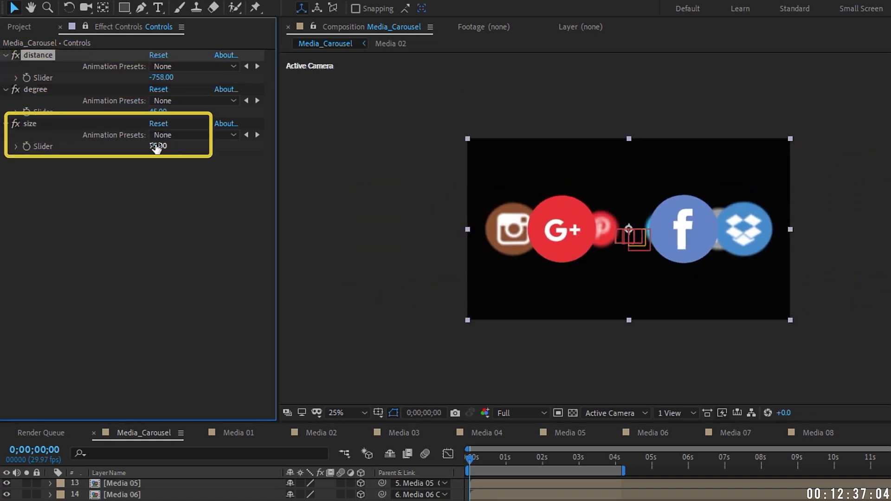
{"action": "left_click_drag", "start_coordinate": [157, 146], "coordinate": [177, 146]}
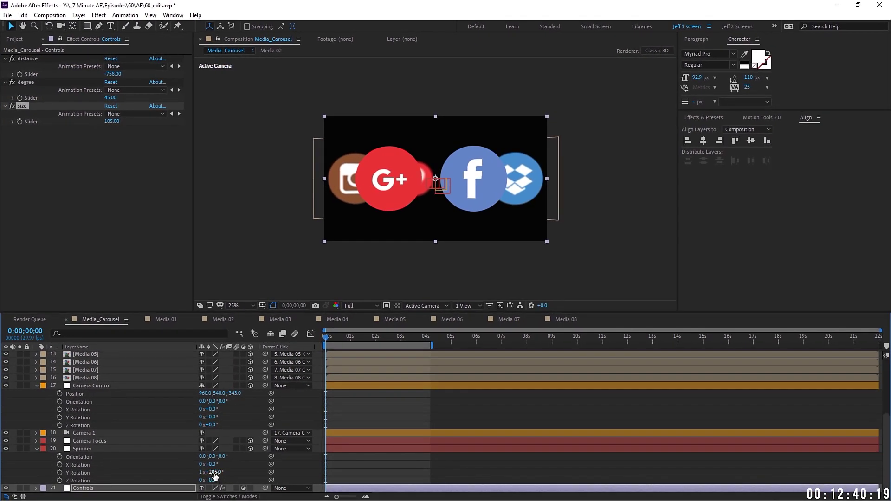
- Spin the Spinner null's Y Rotation to 1x+316°, switch the composition to Top view and continue spinning to 2x+62°
{"action": "left_click_drag", "start_coordinate": [215, 476], "coordinate": [278, 472]}
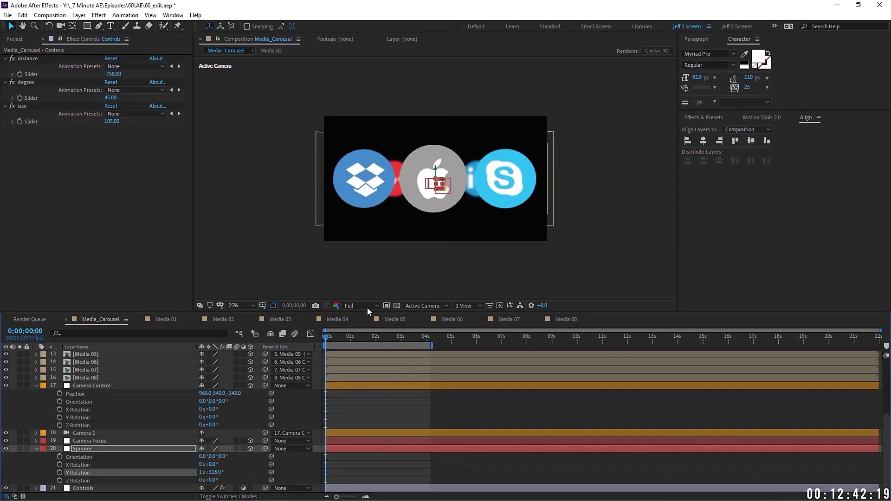
{"action": "left_click", "coordinate": [408, 309]}
{"action": "left_click", "coordinate": [430, 356]}
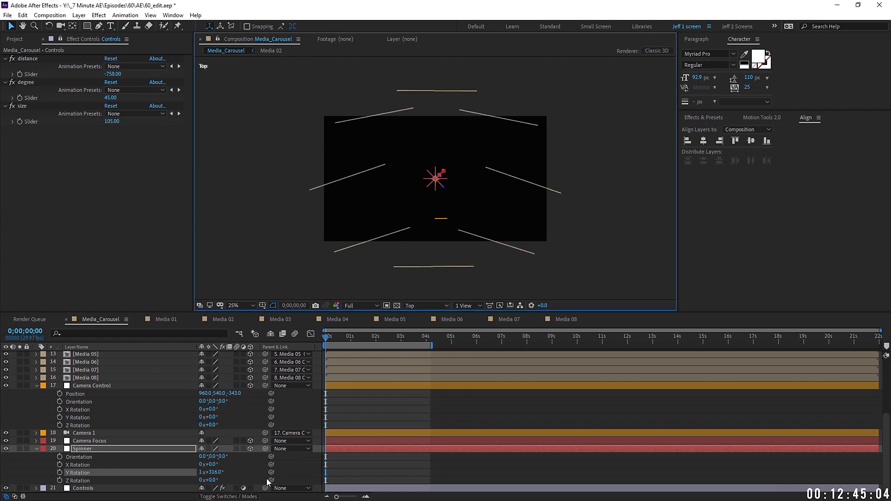
{"action": "left_click_drag", "start_coordinate": [217, 473], "coordinate": [229, 471]}
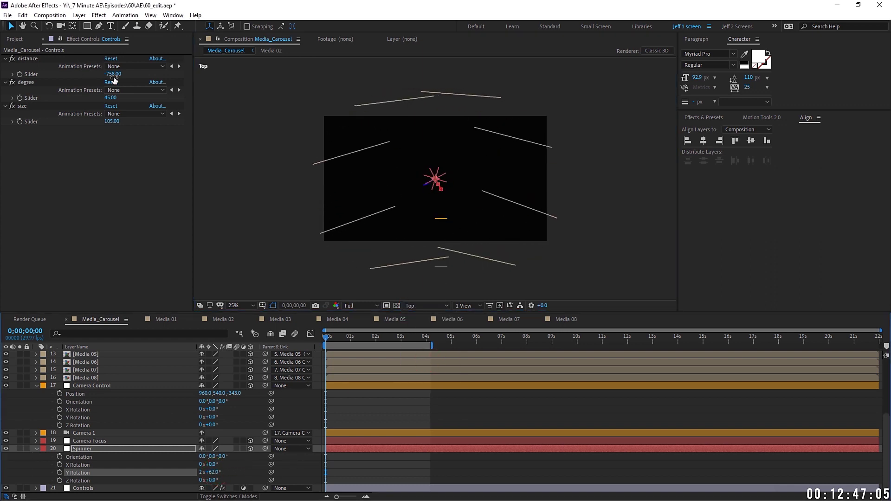
- Set the distance slider to -807 and select the degree effect on the Controls layer
{"action": "left_click_drag", "start_coordinate": [119, 75], "coordinate": [83, 76]}
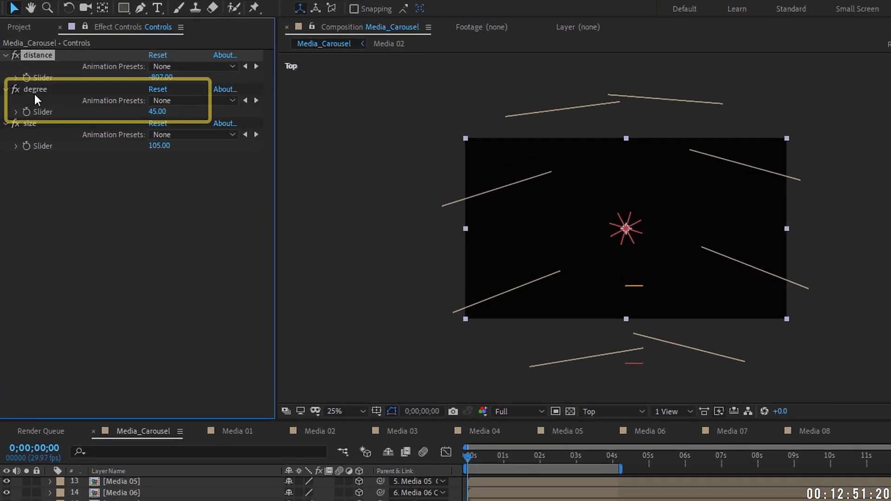
{"action": "left_click", "coordinate": [30, 82]}
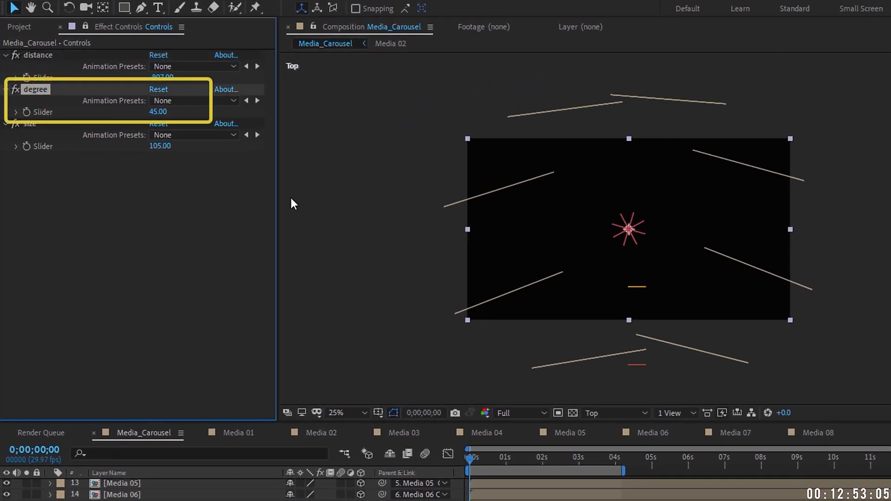